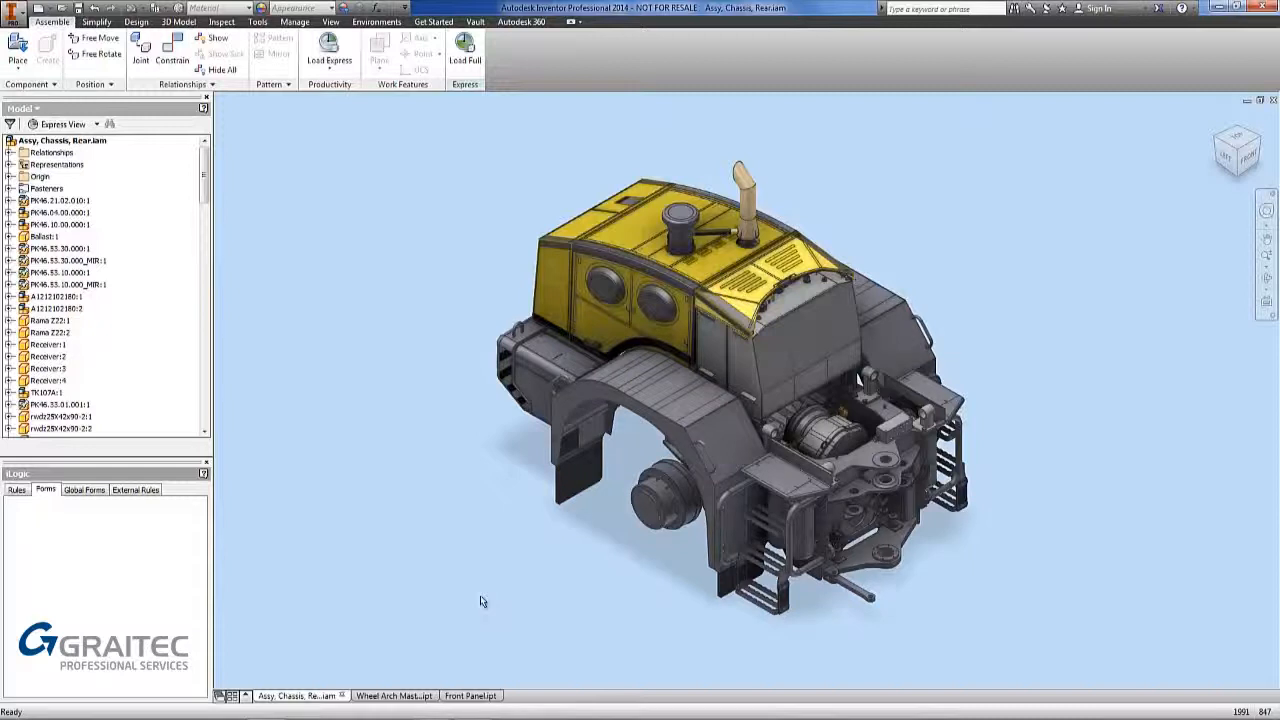
Step: Switch to Wheel Arch Master.ipt and review its model parameters, including the named Depth parameter
left_click(425, 694)
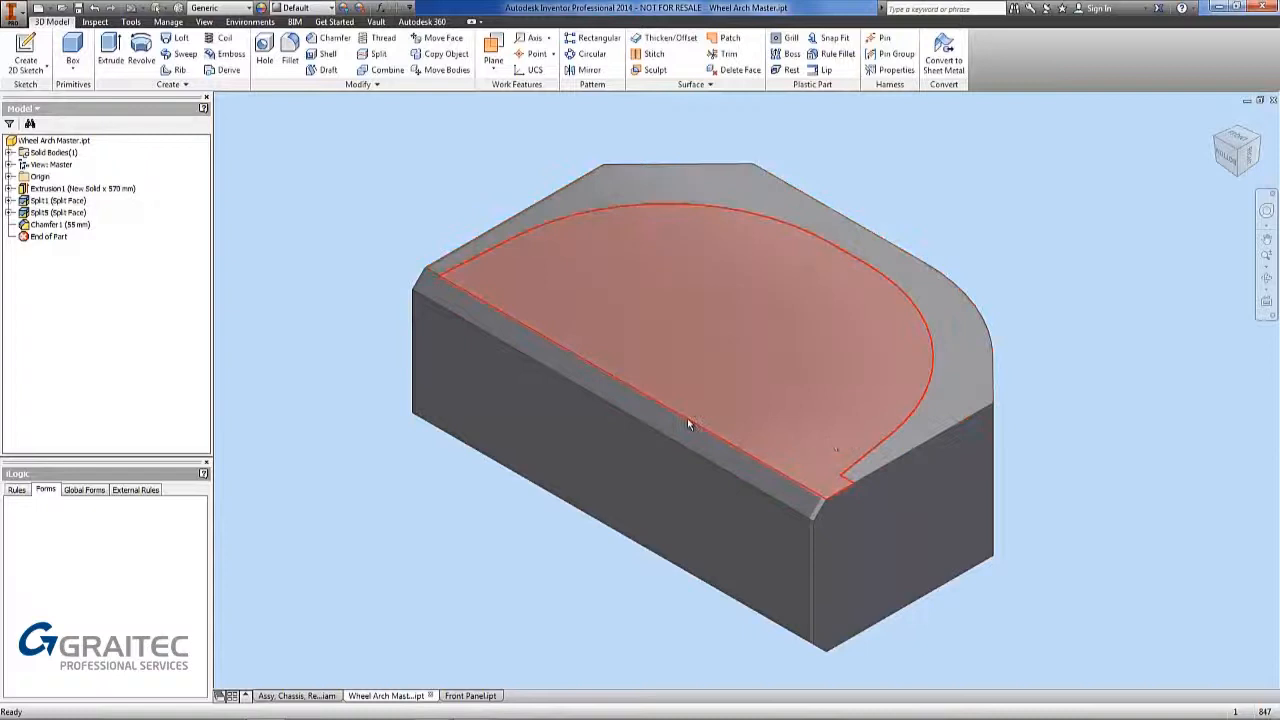
left_click(379, 9)
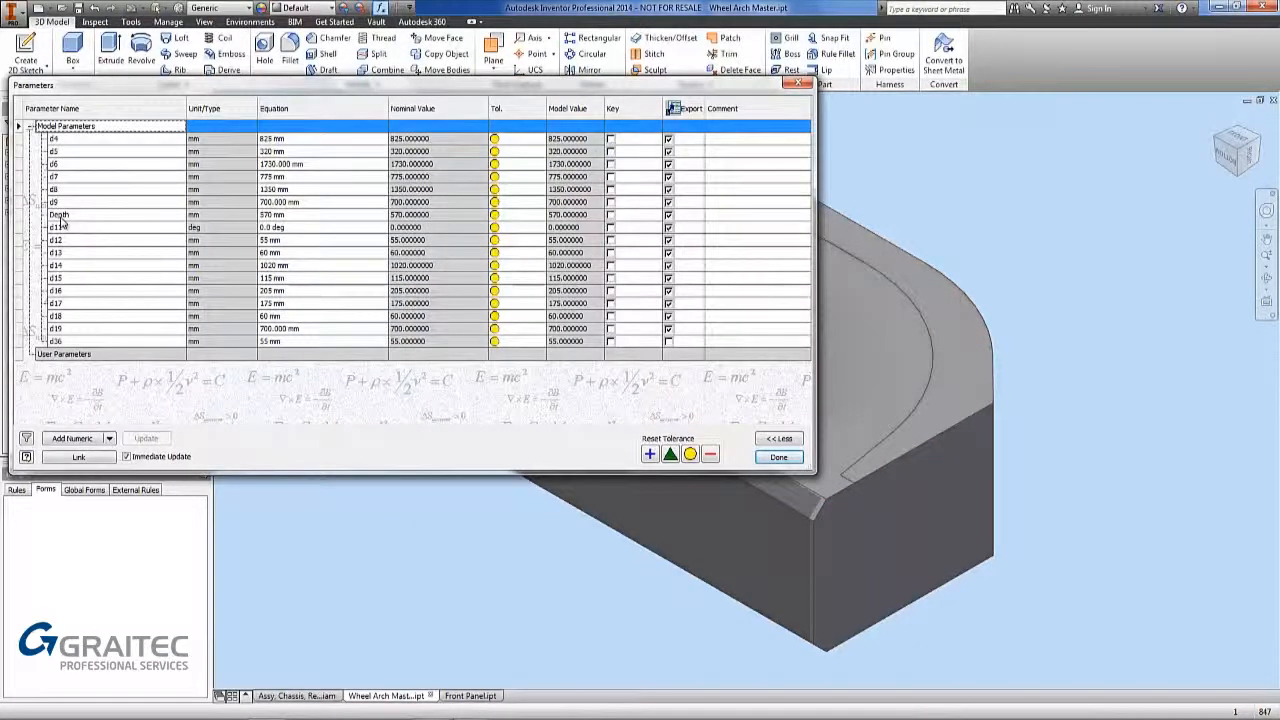
left_click(765, 459)
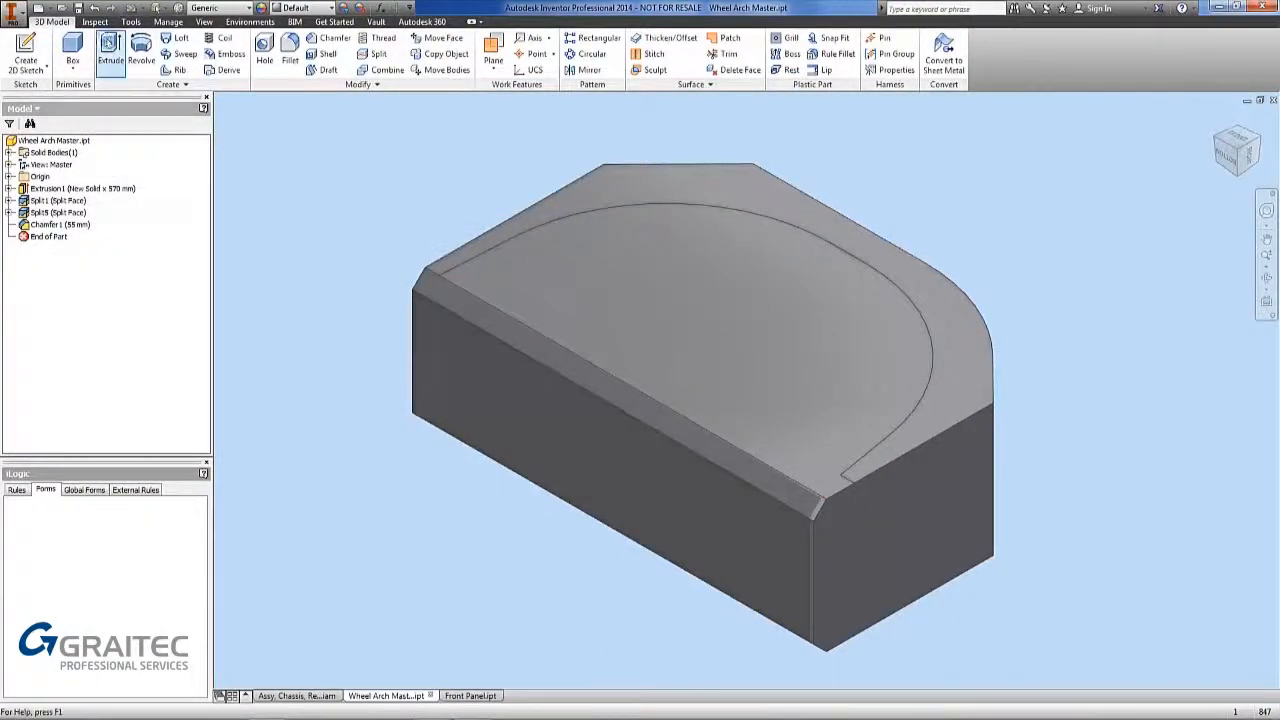
Step: Open Front Panel.ipt from the Tips and Tricks folder and check its sheet metal defaults without changing them
left_click(61, 9)
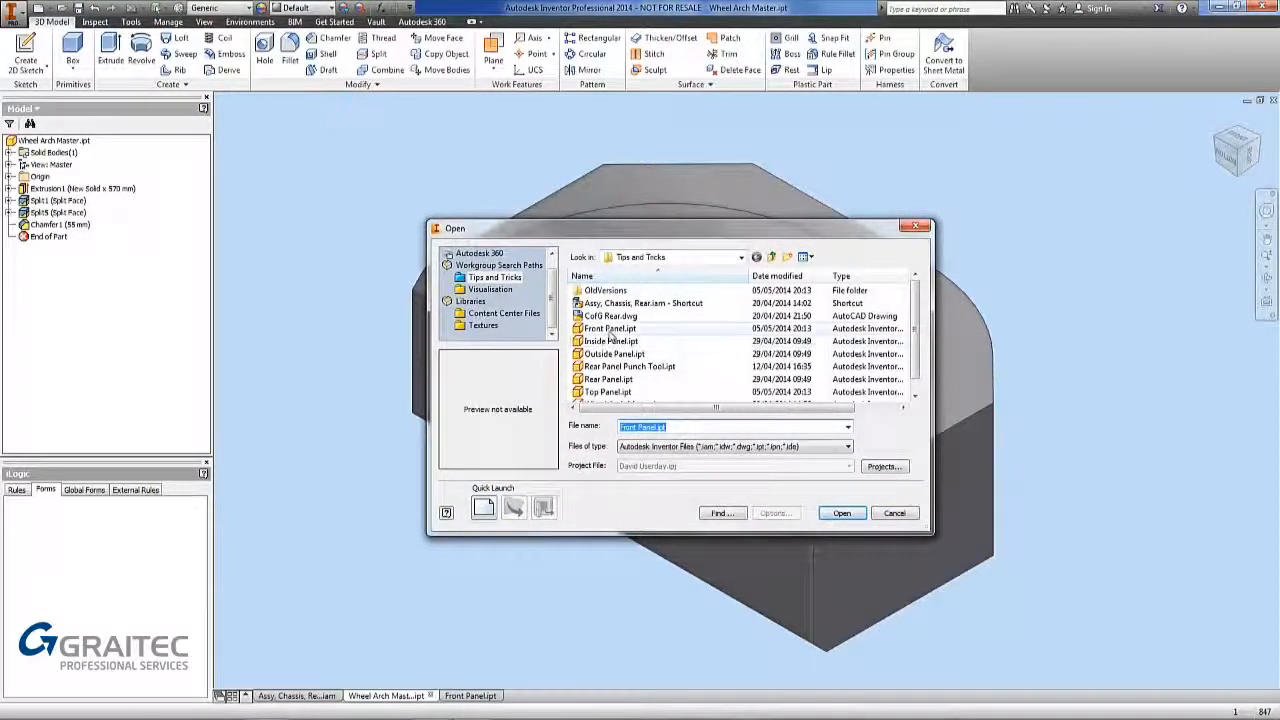
left_click(842, 513)
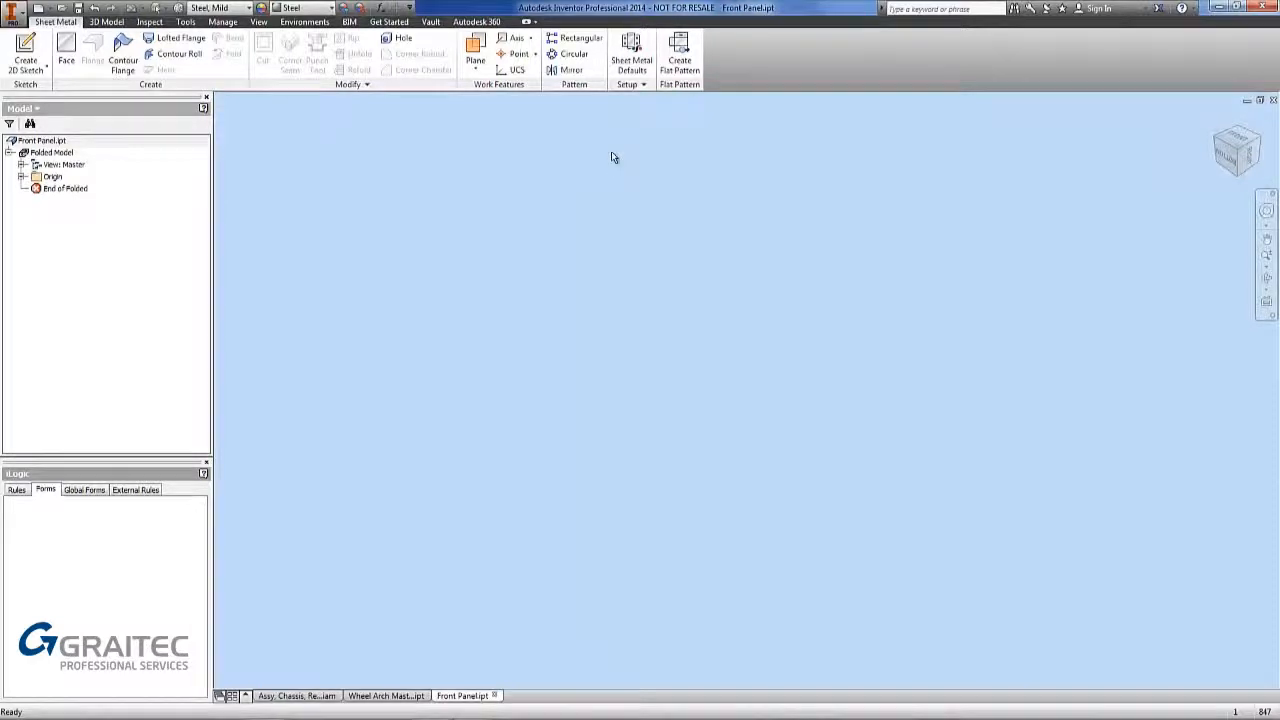
left_click(631, 50)
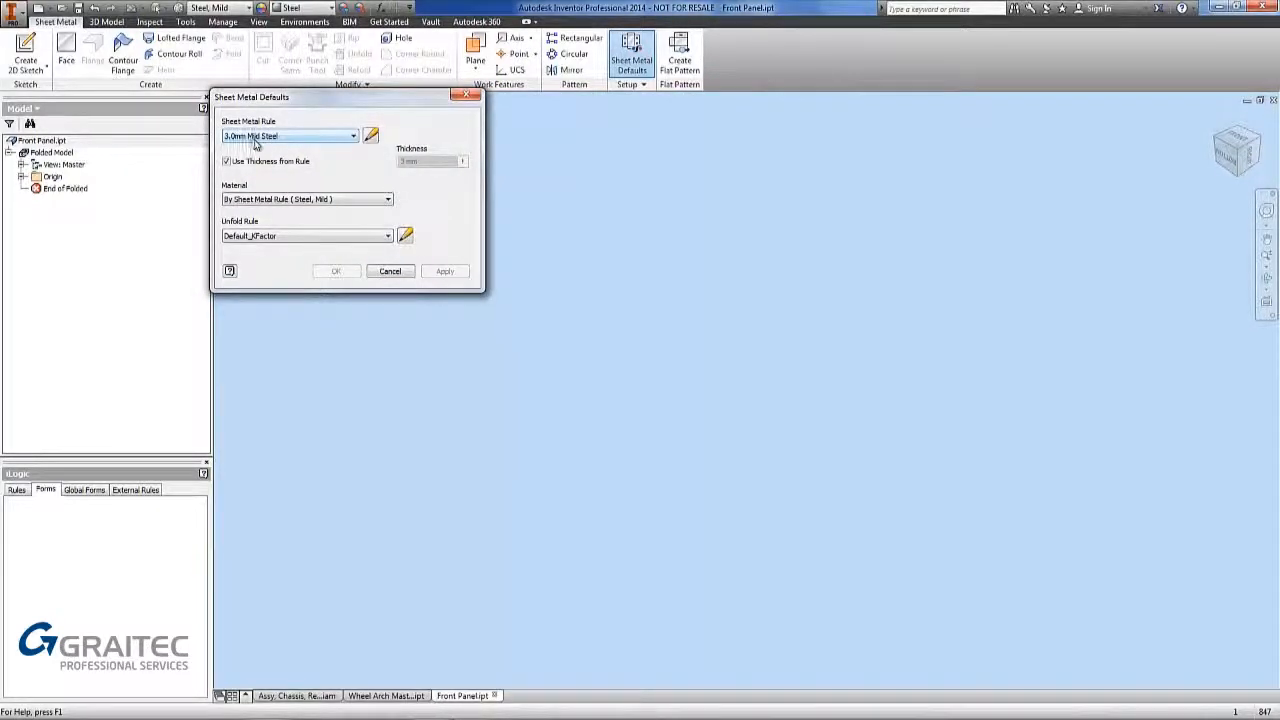
left_click(389, 271)
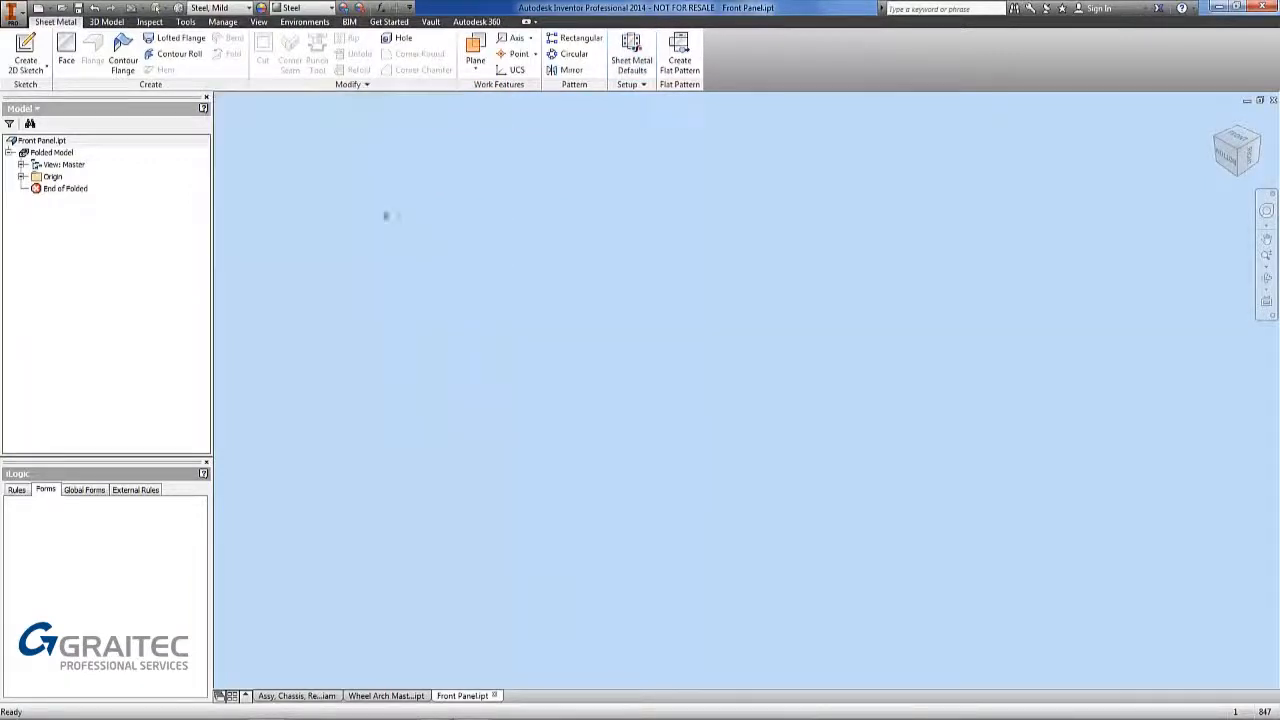
Step: Derive Wheel Arch Master.ipt into the front panel as a work surface body
left_click(108, 22)
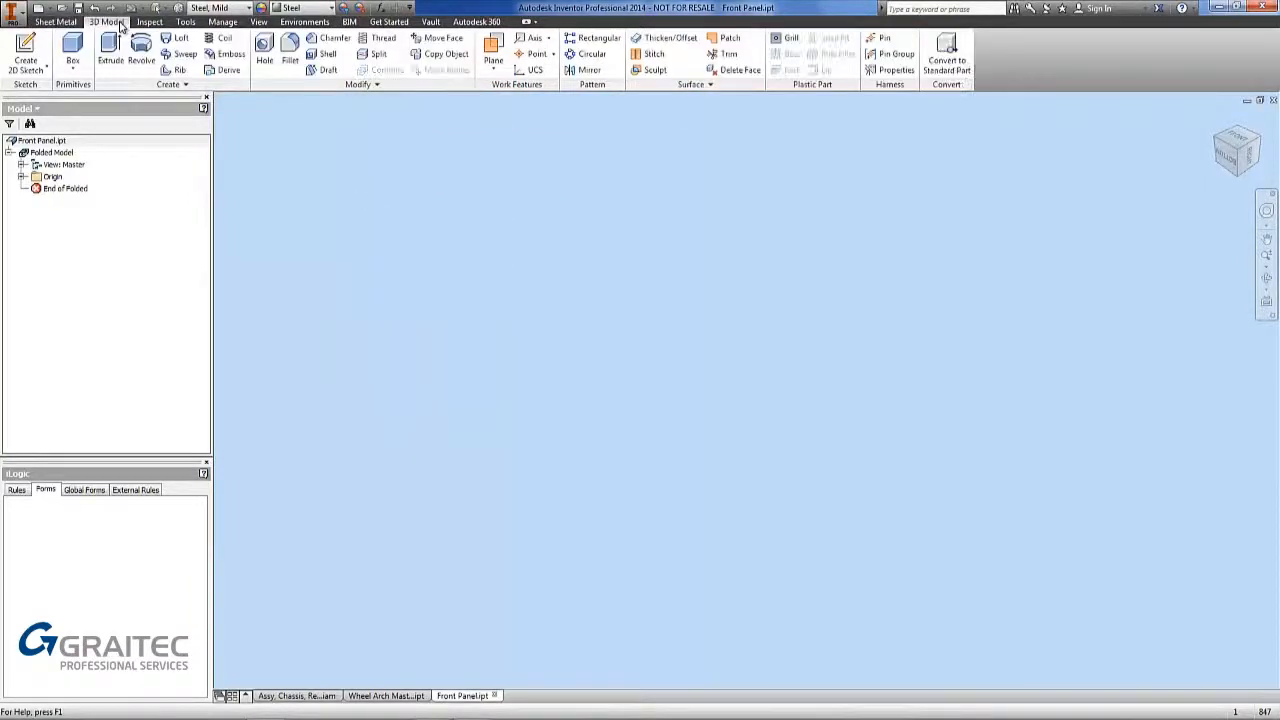
left_click(229, 72)
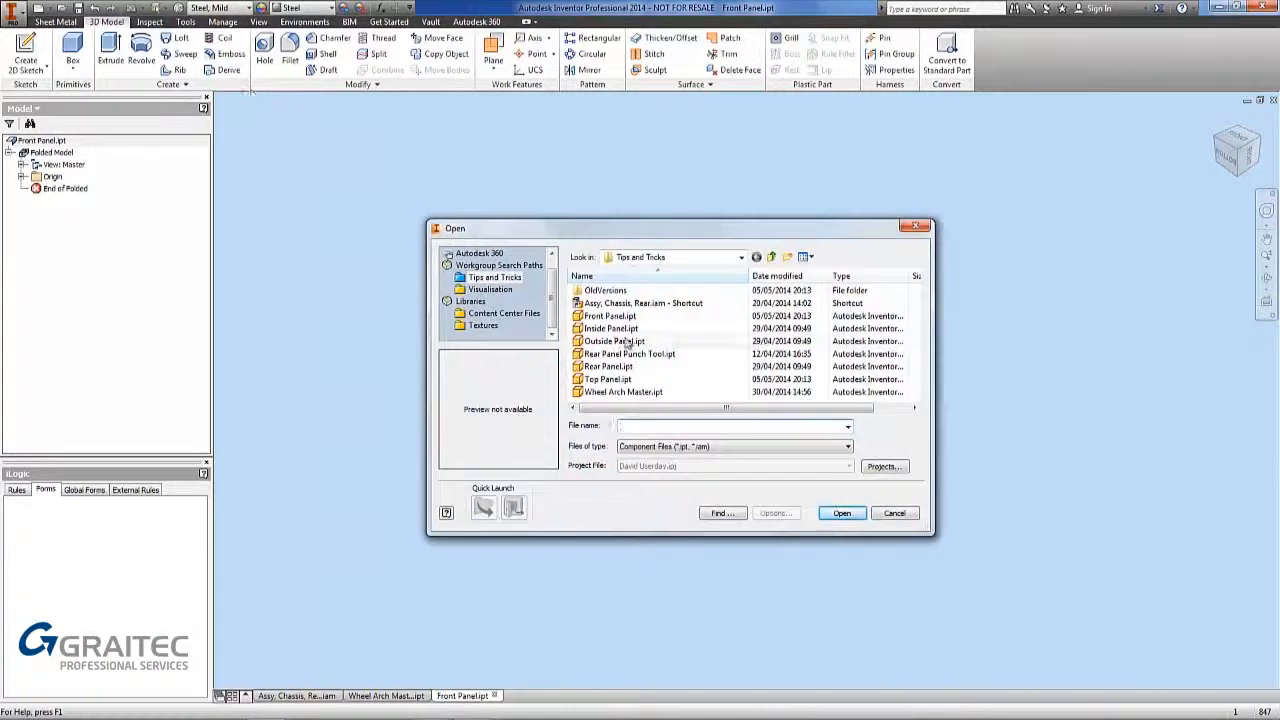
left_click(622, 392)
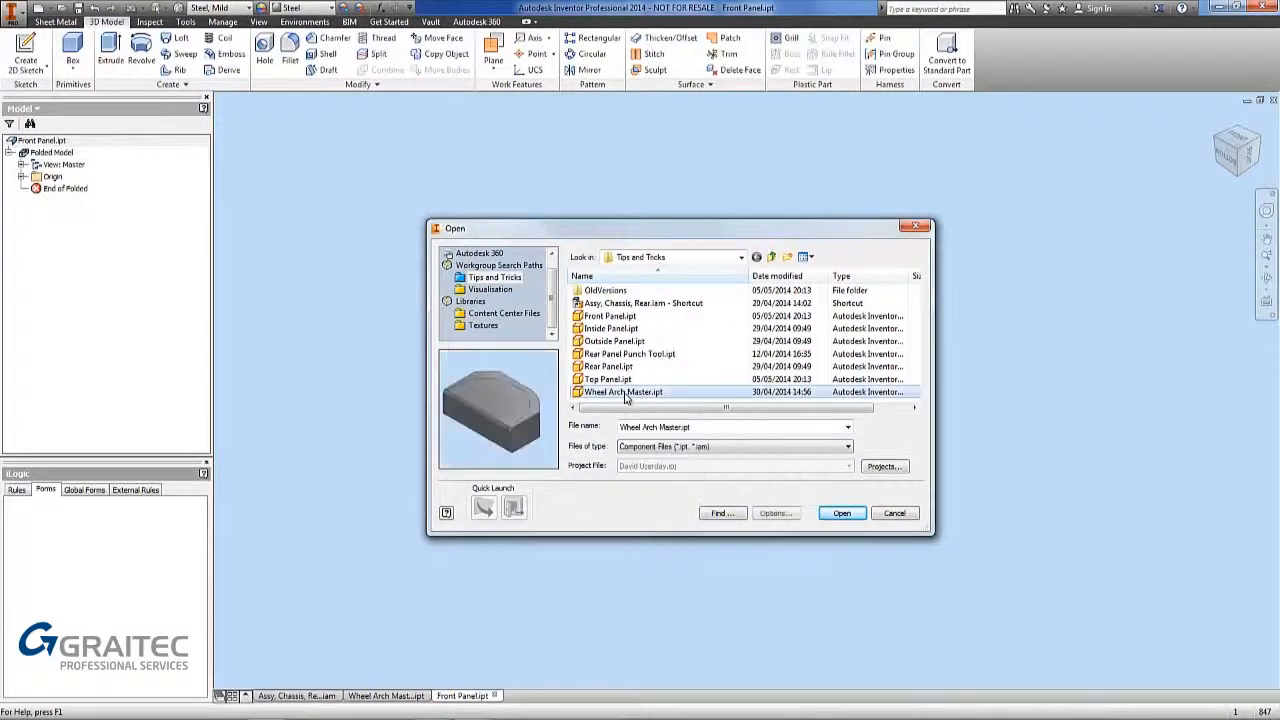
left_click(840, 513)
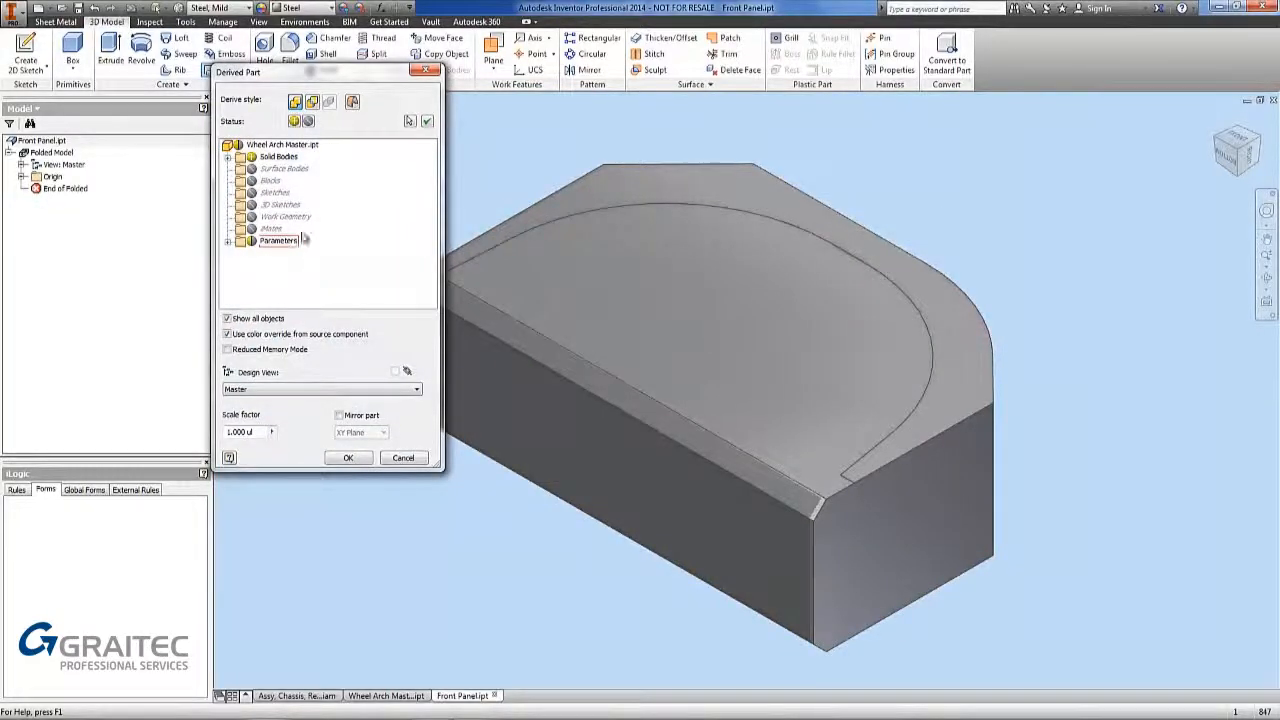
left_click(352, 104)
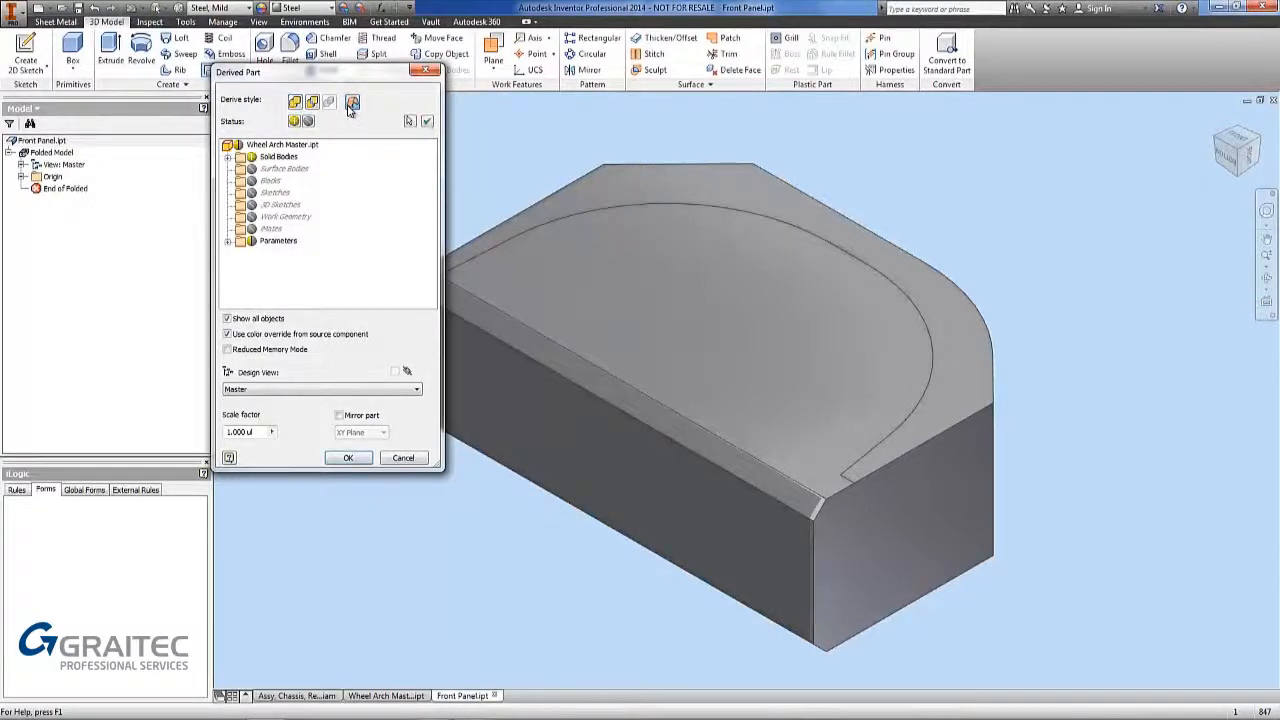
left_click(349, 458)
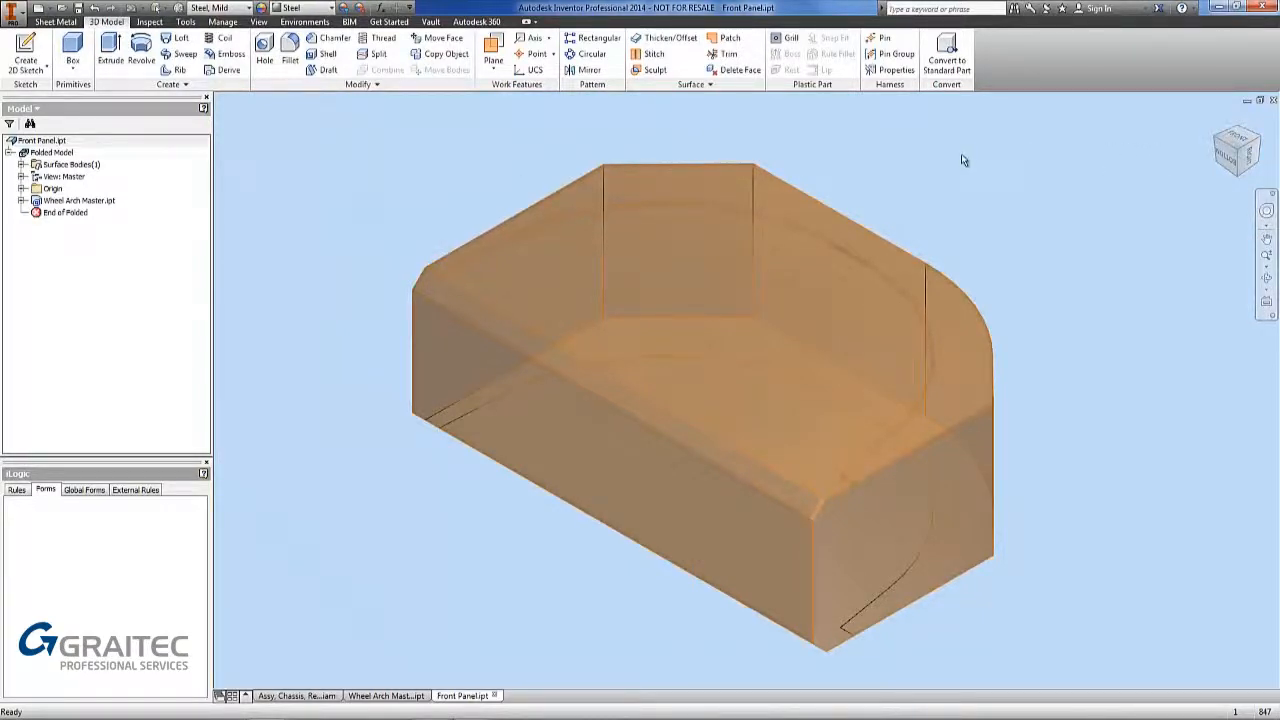
Step: Sketch on the flat end face with the chamfered corners and create a sheet metal Face from its outline
middle_click_drag(824, 191, 650, 180, "shift")
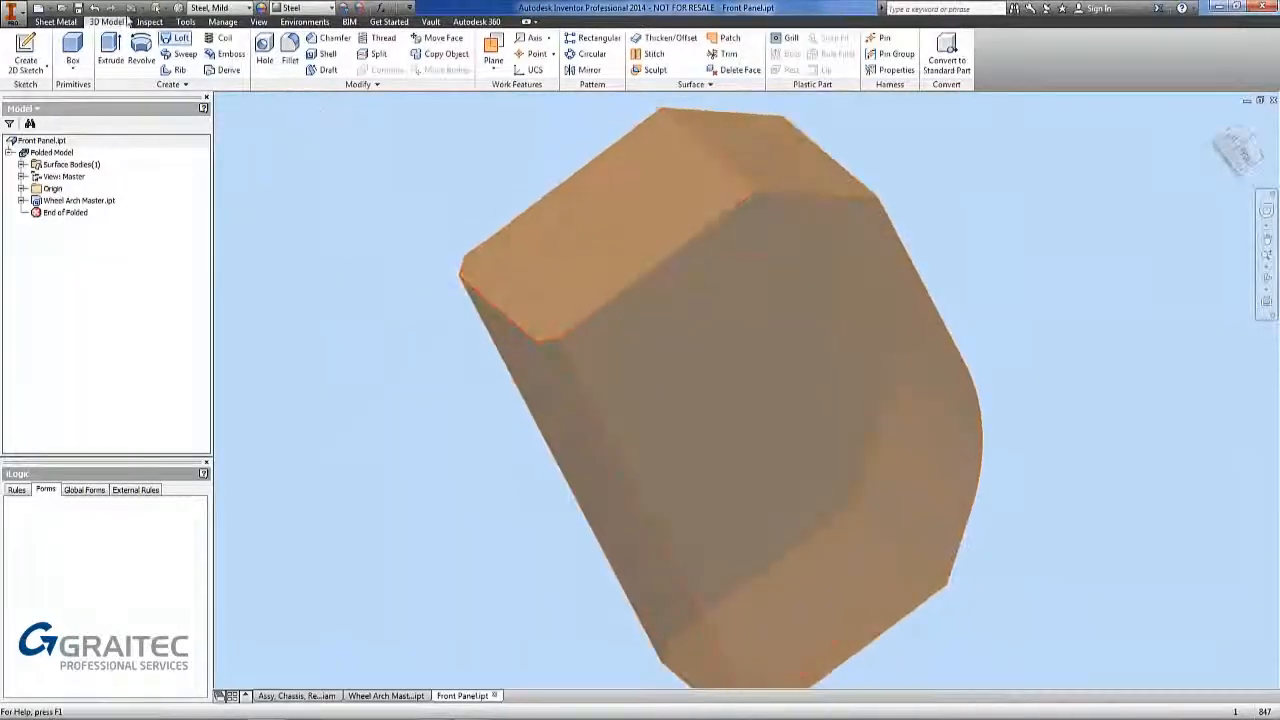
left_click(598, 215)
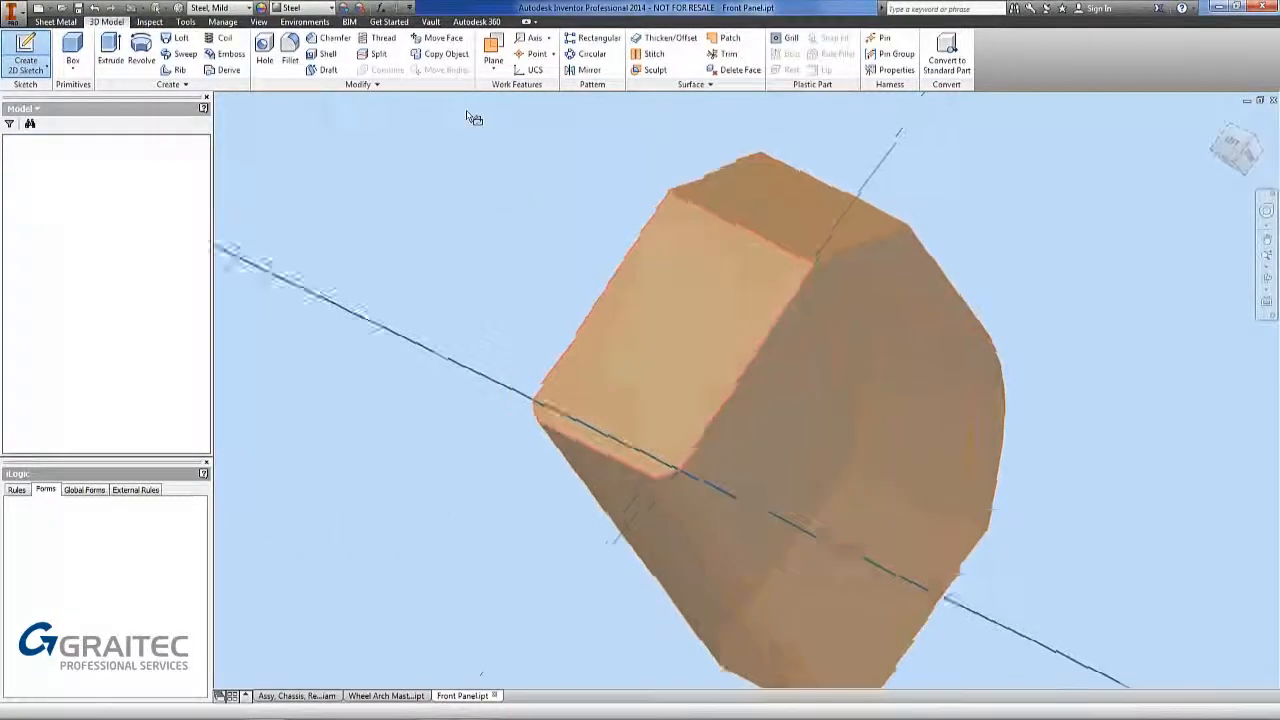
right_click(466, 177)
left_click(462, 216)
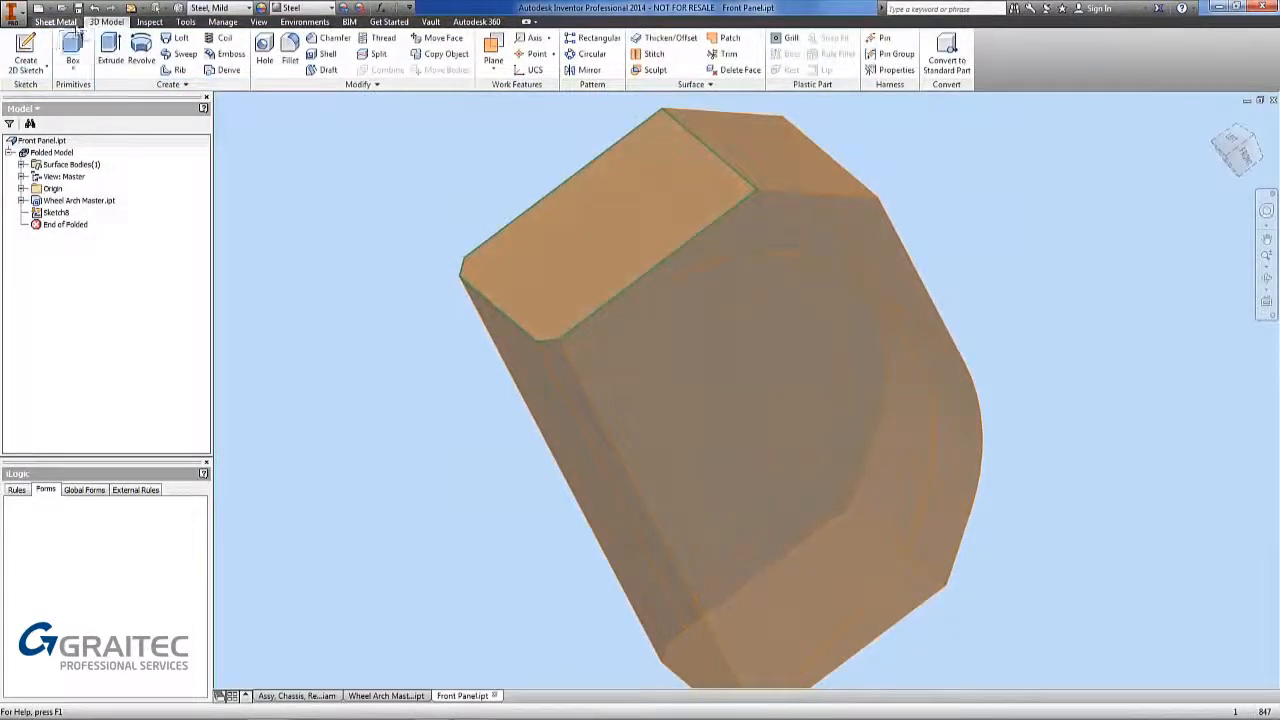
left_click(56, 22)
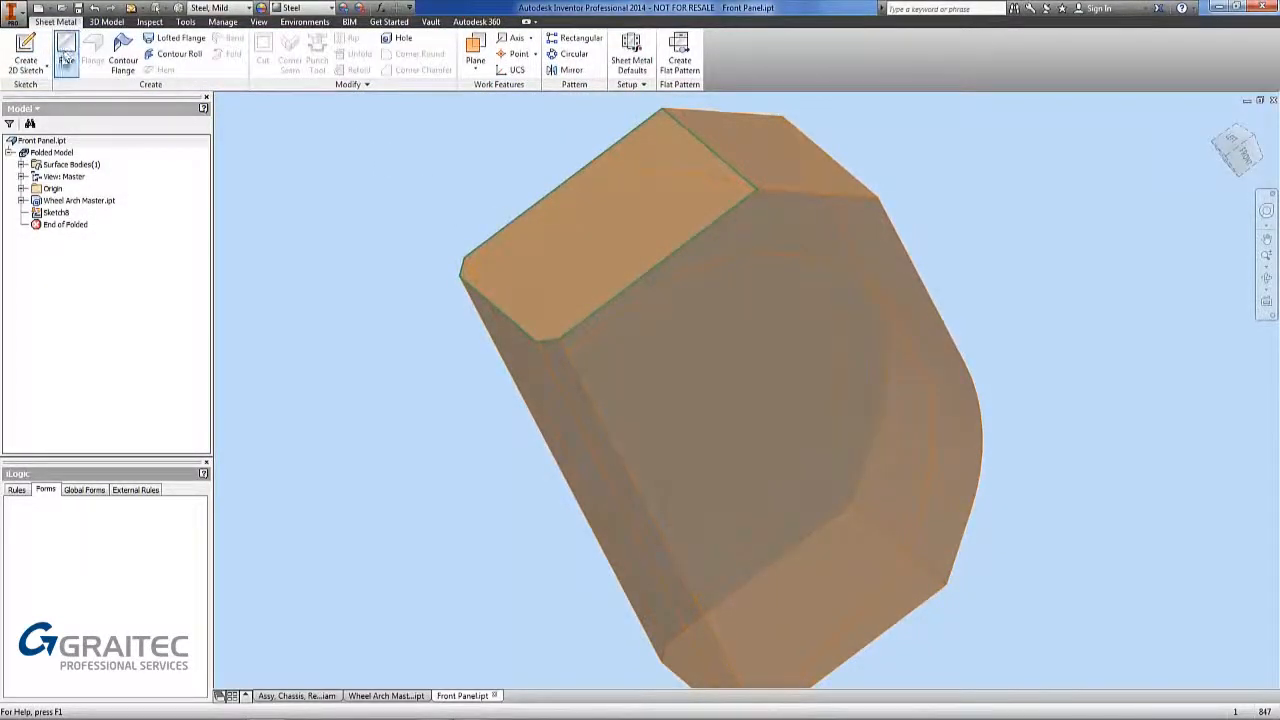
left_click(66, 61)
left_click(281, 289)
Step: Sketch on the adjoining angled face of the derived surface and create a second sheet metal Face joined to the first
left_click(25, 55)
left_click(826, 143)
right_click(450, 169)
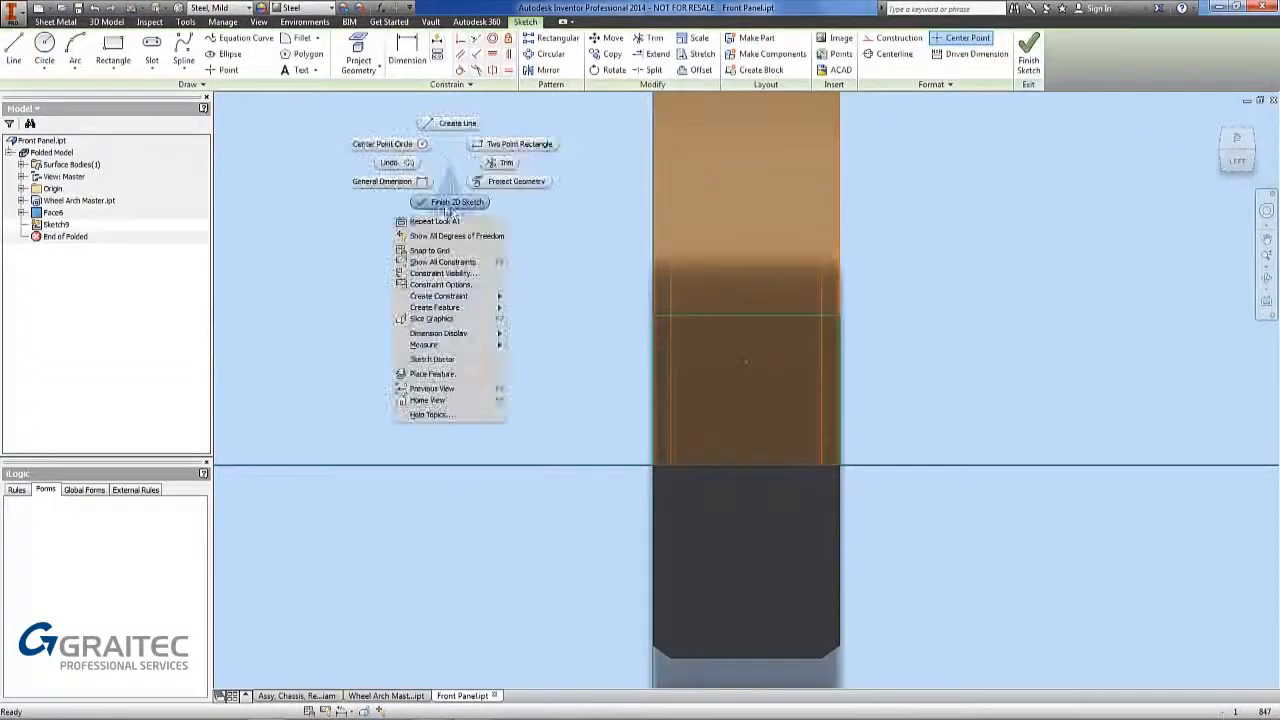
left_click(455, 205)
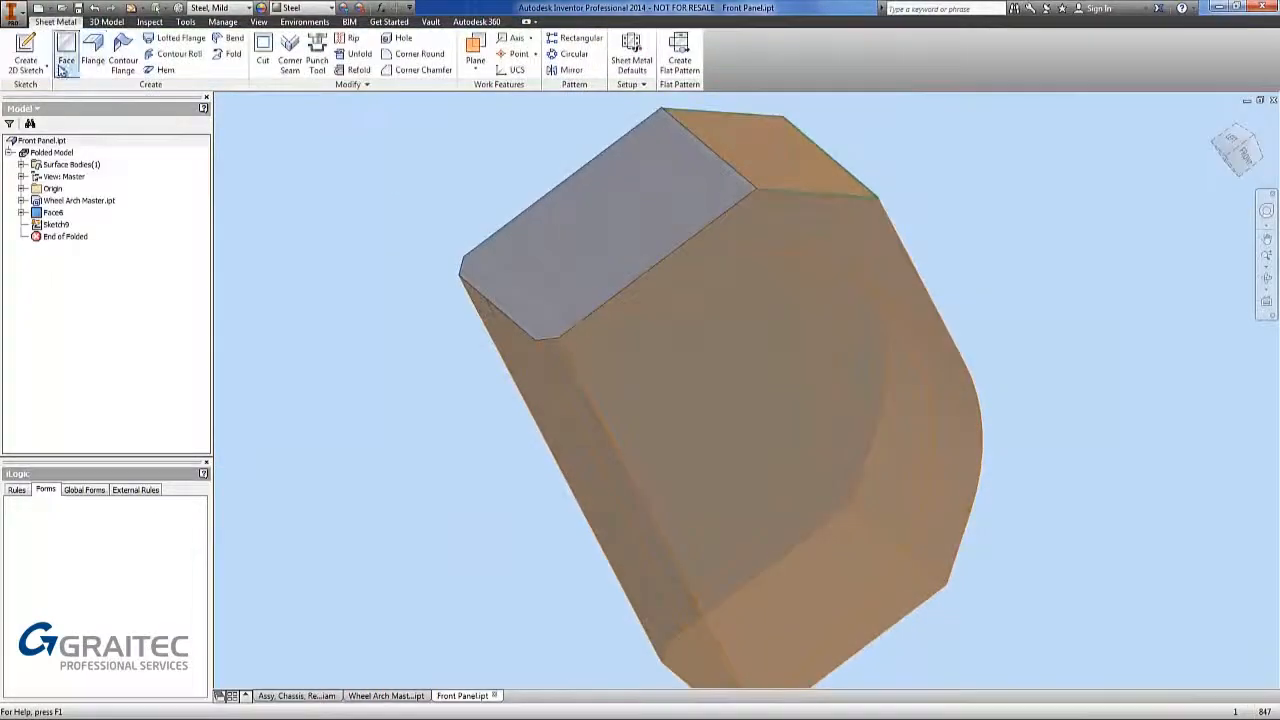
left_click(66, 55)
left_click(281, 287)
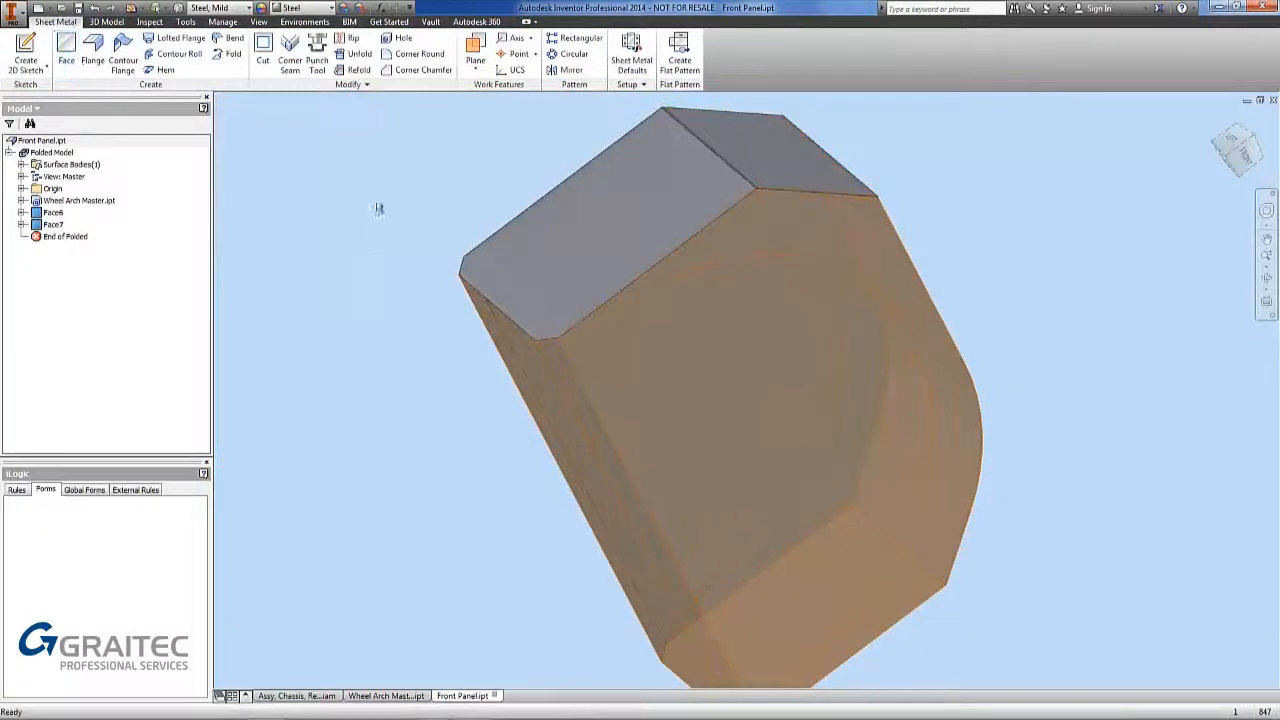
Step: Inspect the bend between the two faces and hide the derived Wheel Arch Master surface body
middle_click_drag(523, 135, 489, 223)
scroll(638, 203, "up", 8)
scroll(529, 209, "down", 3)
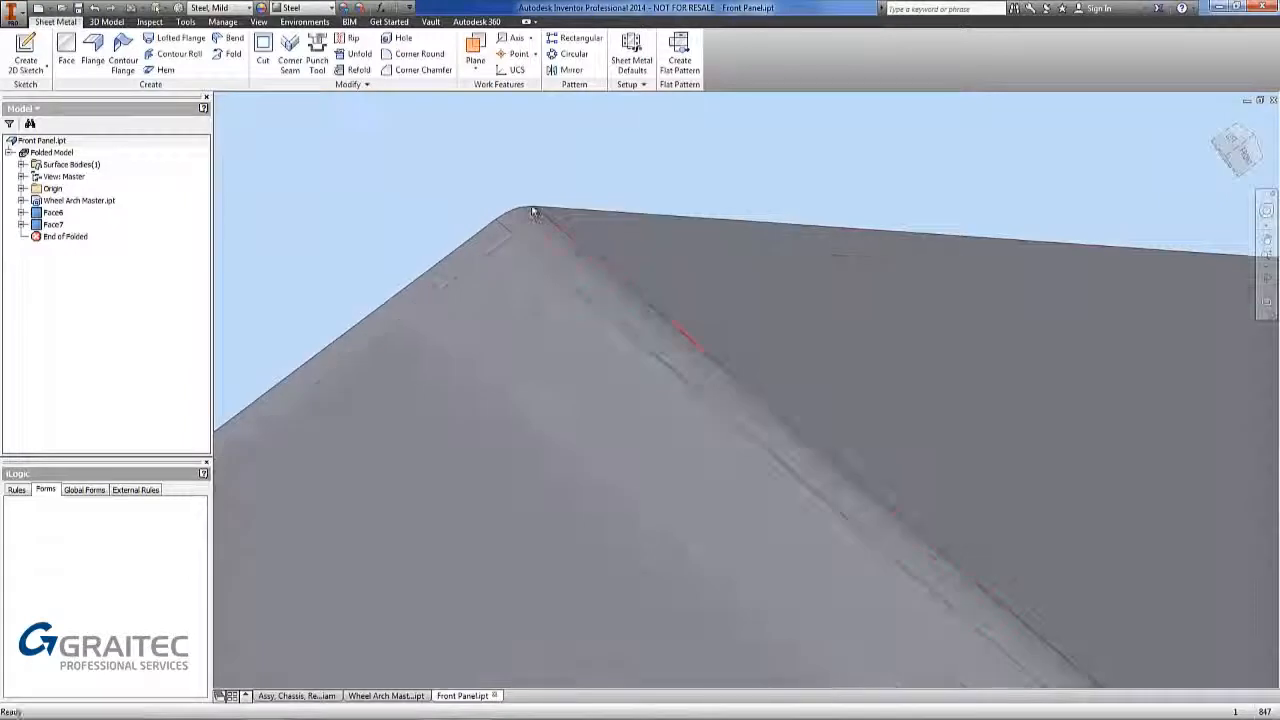
scroll(537, 213, "down", 5)
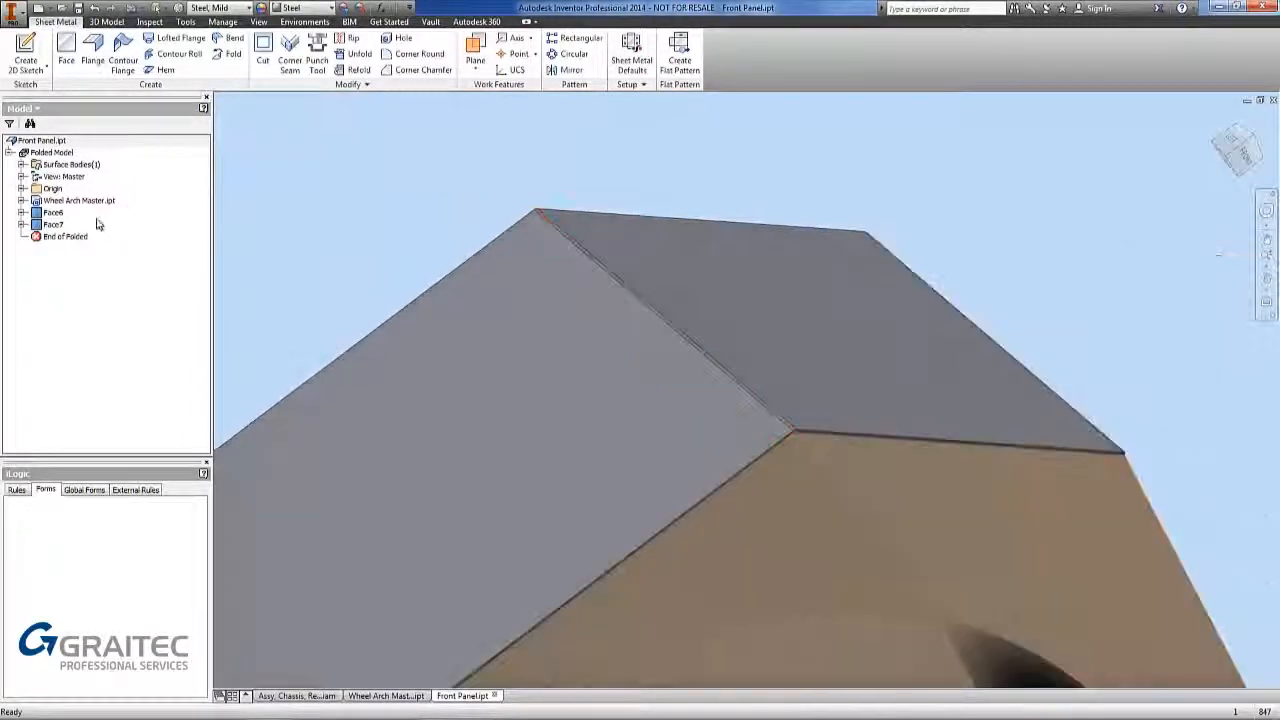
left_click(22, 201)
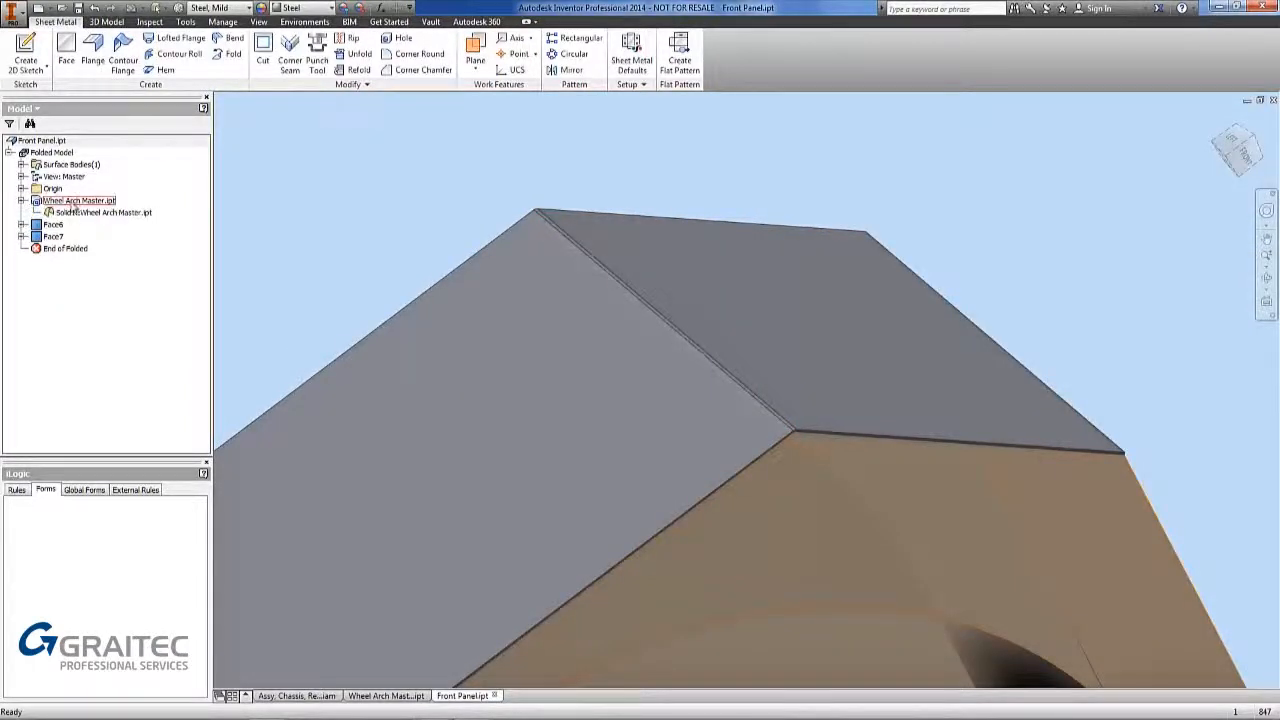
right_click(60, 212)
left_click(112, 294)
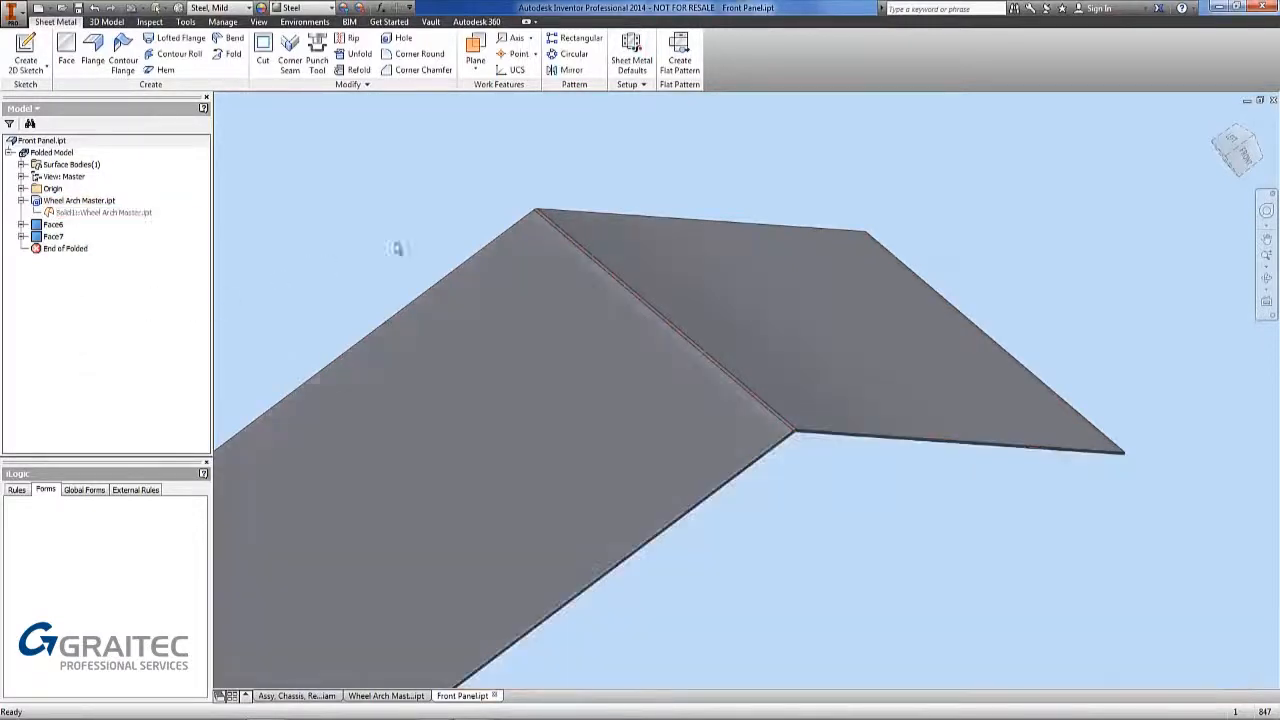
scroll(397, 248, "down", 6)
scroll(450, 235, "up", 4)
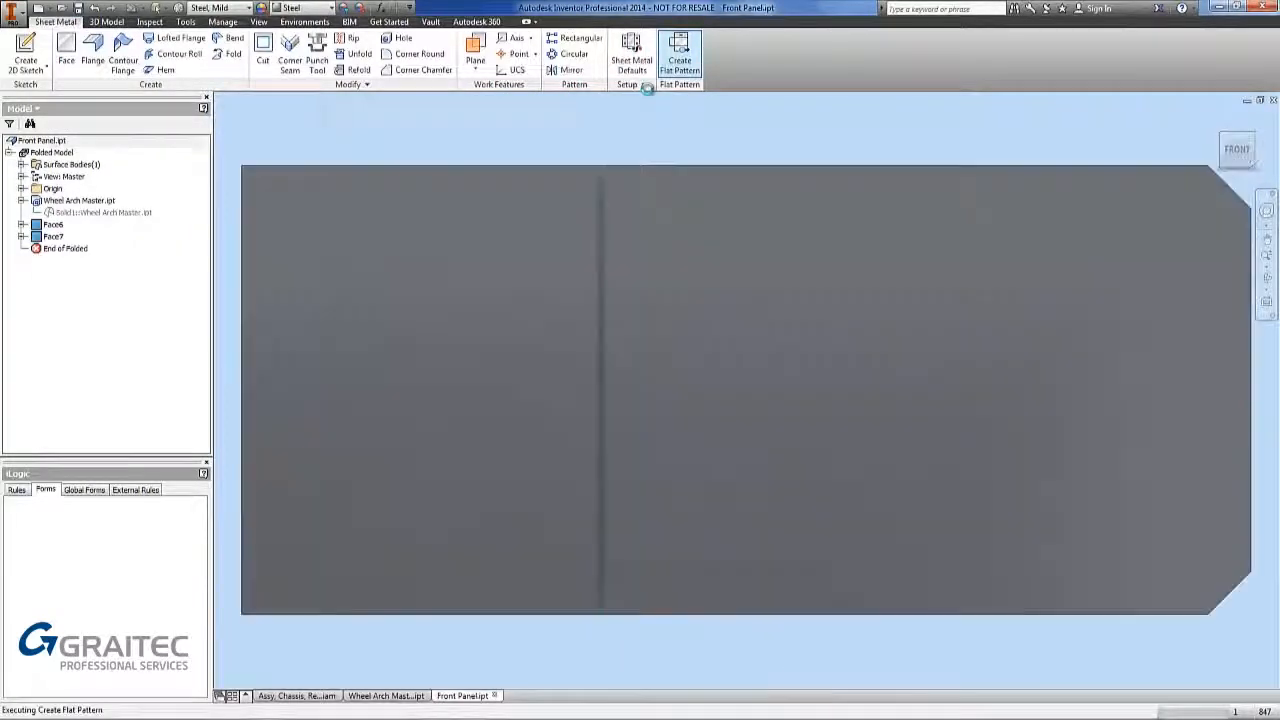
Step: Create the front panel's flat pattern, and save and close Front Panel.ipt
left_click(78, 9)
left_click(561, 391)
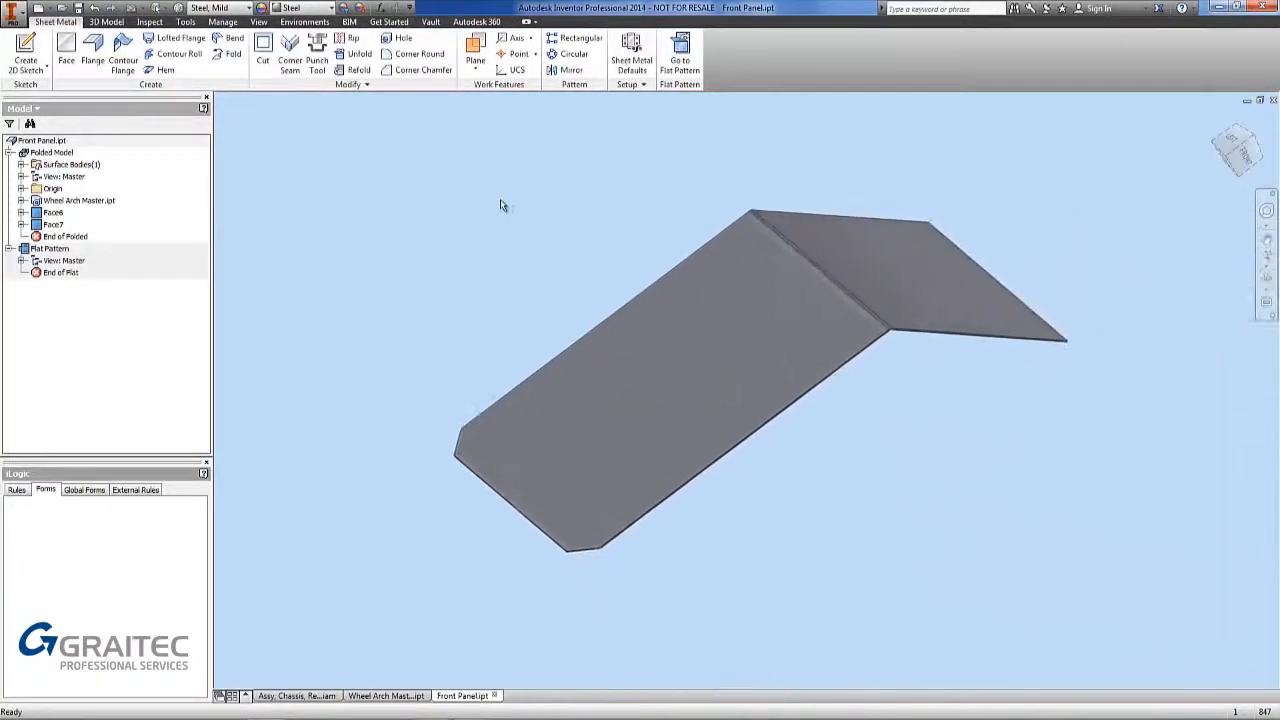
left_click(1273, 101)
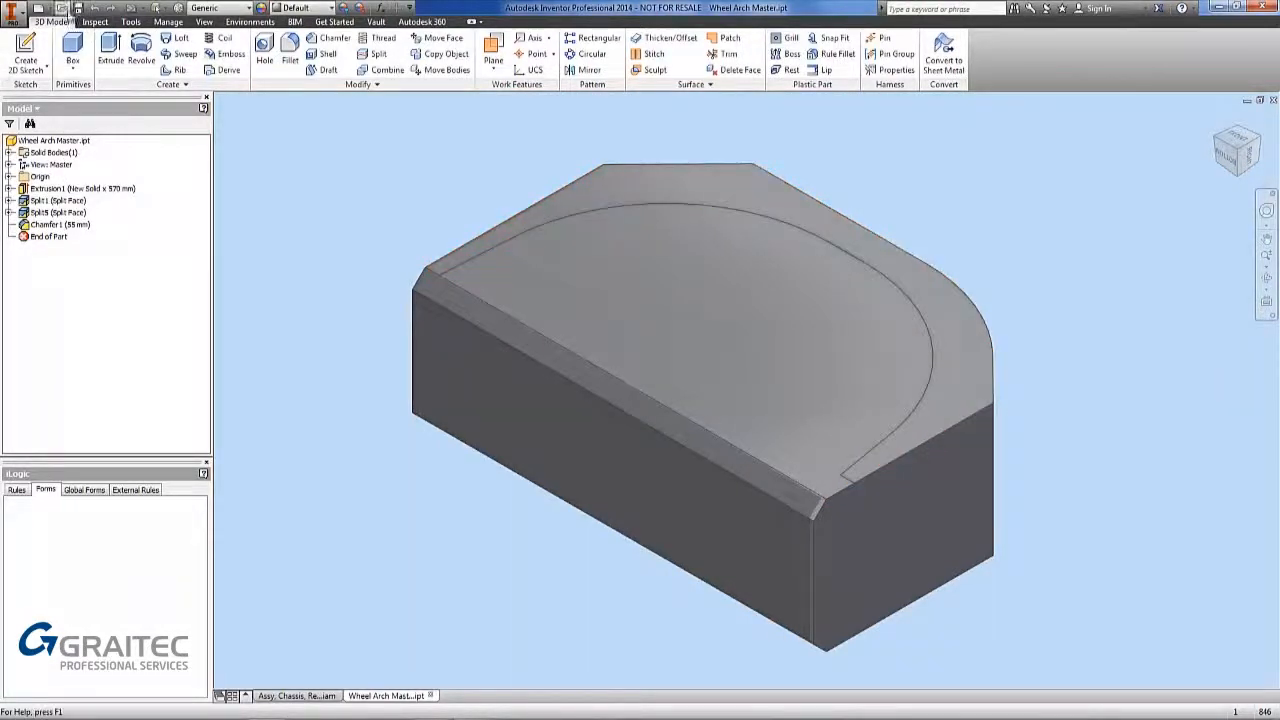
Step: Open Top Panel.ipt and turn on the visibility of its derived Wheel Arch Master surface body
left_click(61, 8)
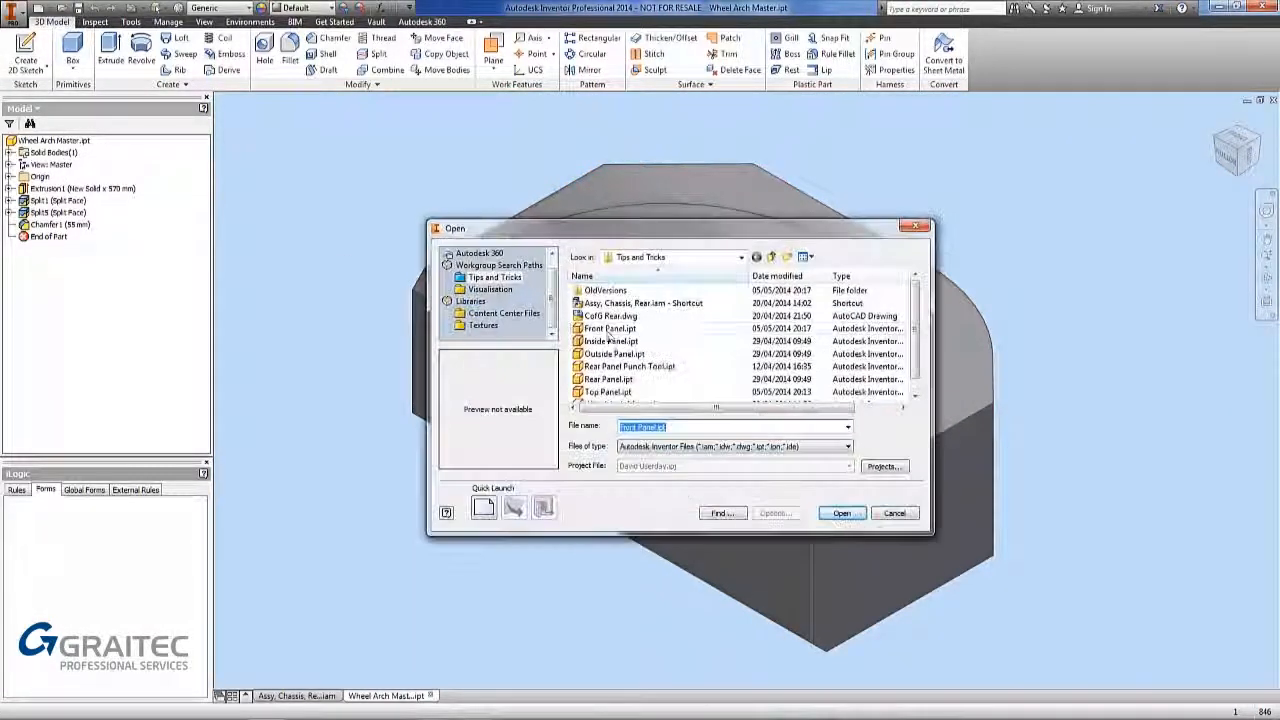
left_click(610, 392)
left_click(842, 513)
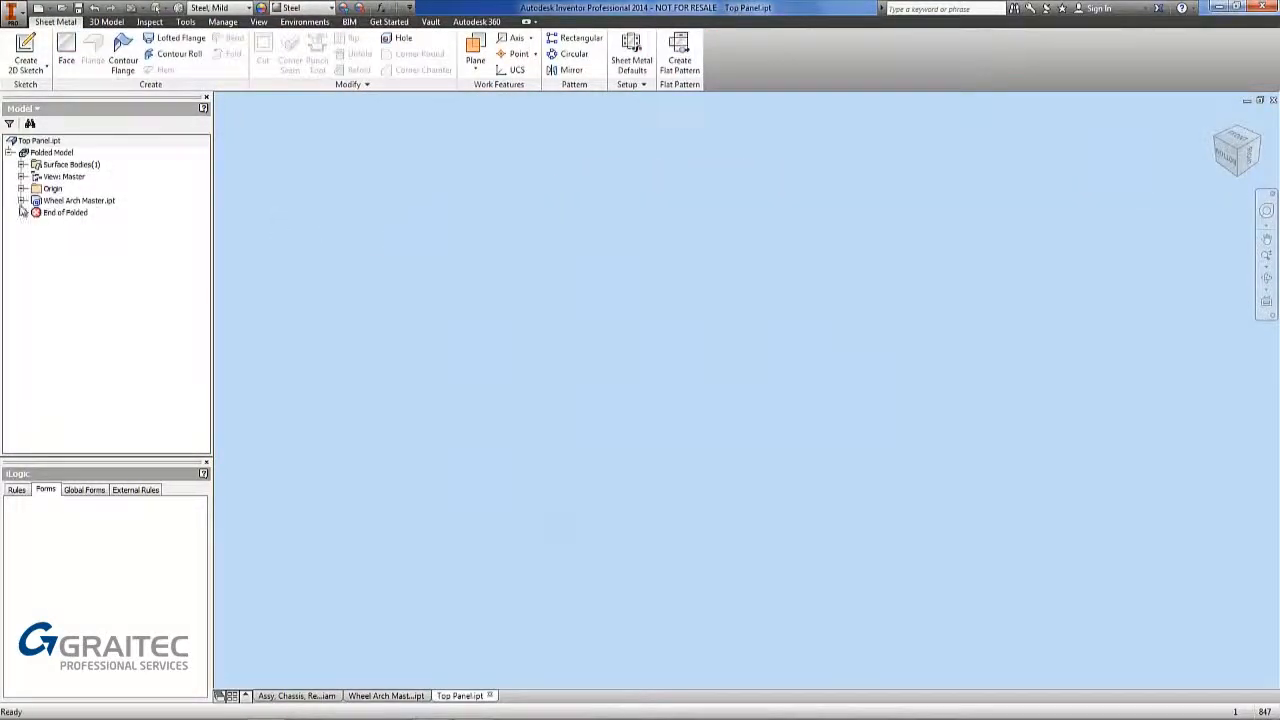
left_click(22, 201)
right_click(61, 211)
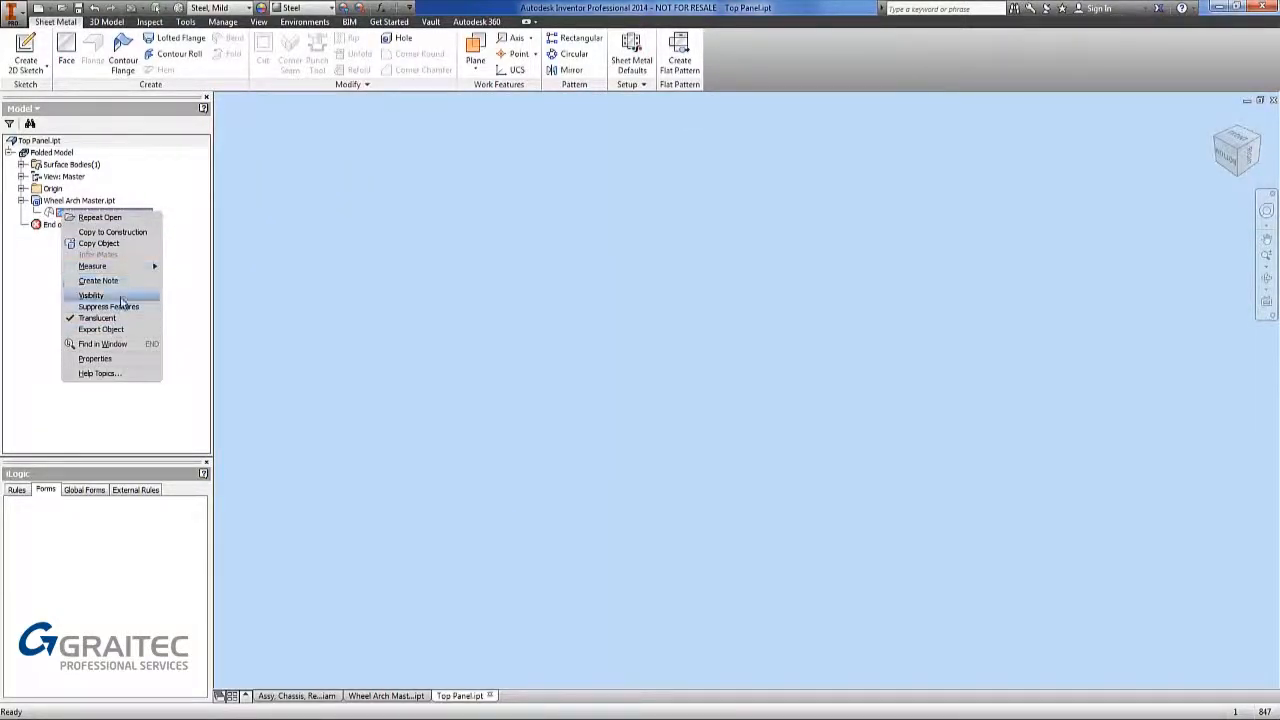
left_click(120, 297)
middle_click(371, 307)
middle_click(371, 307)
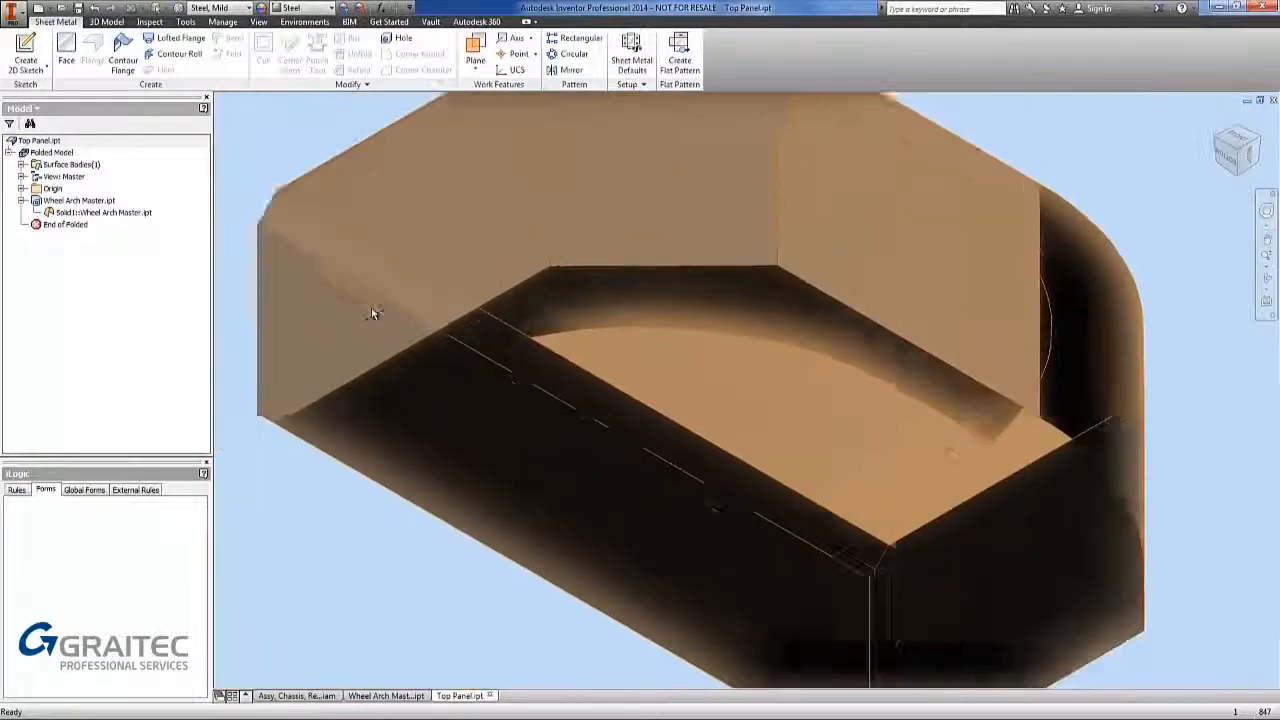
Step: Start a 2D sketch on the front face of the derived surface body that surrounds the wheel opening
left_click(1238, 139)
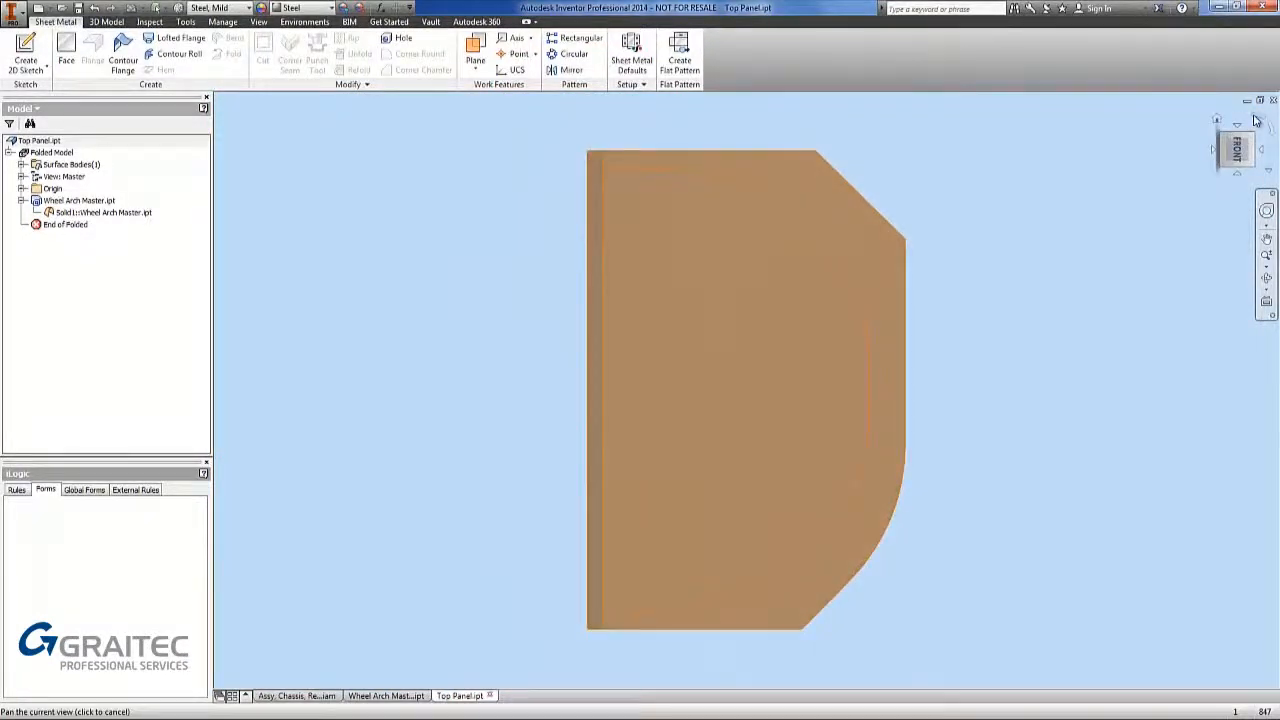
left_click(1256, 122)
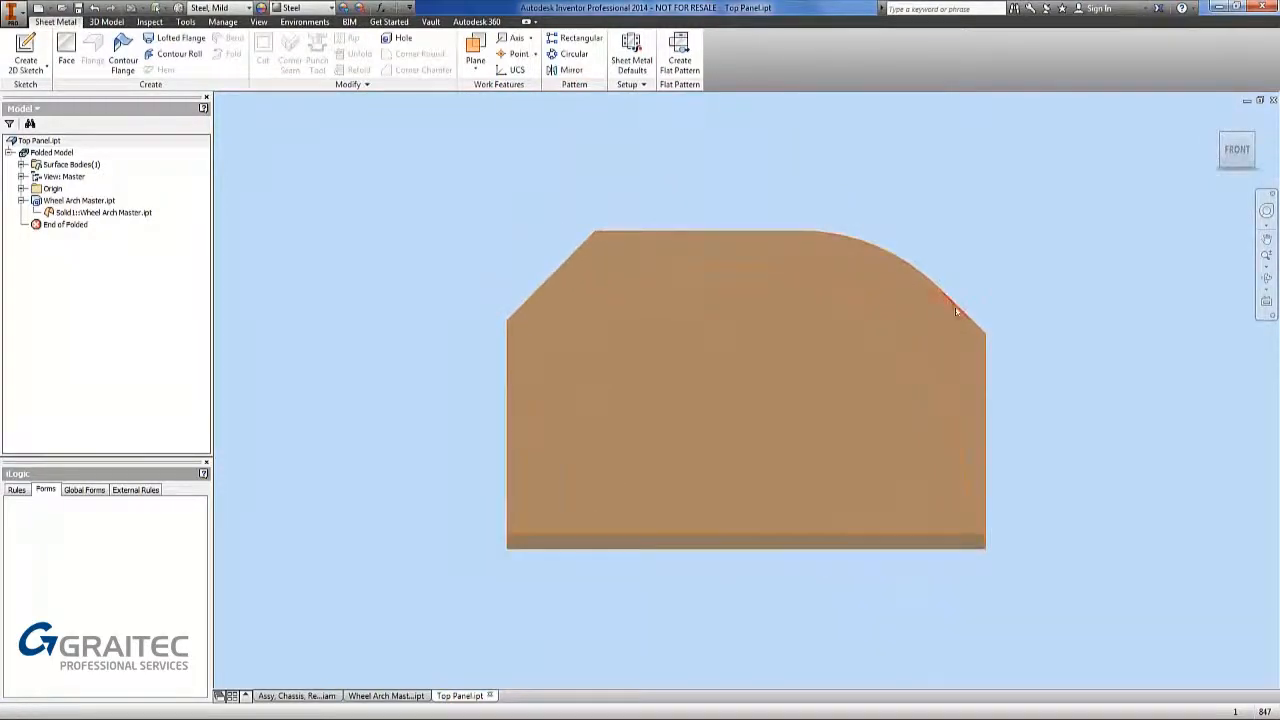
left_click(26, 55)
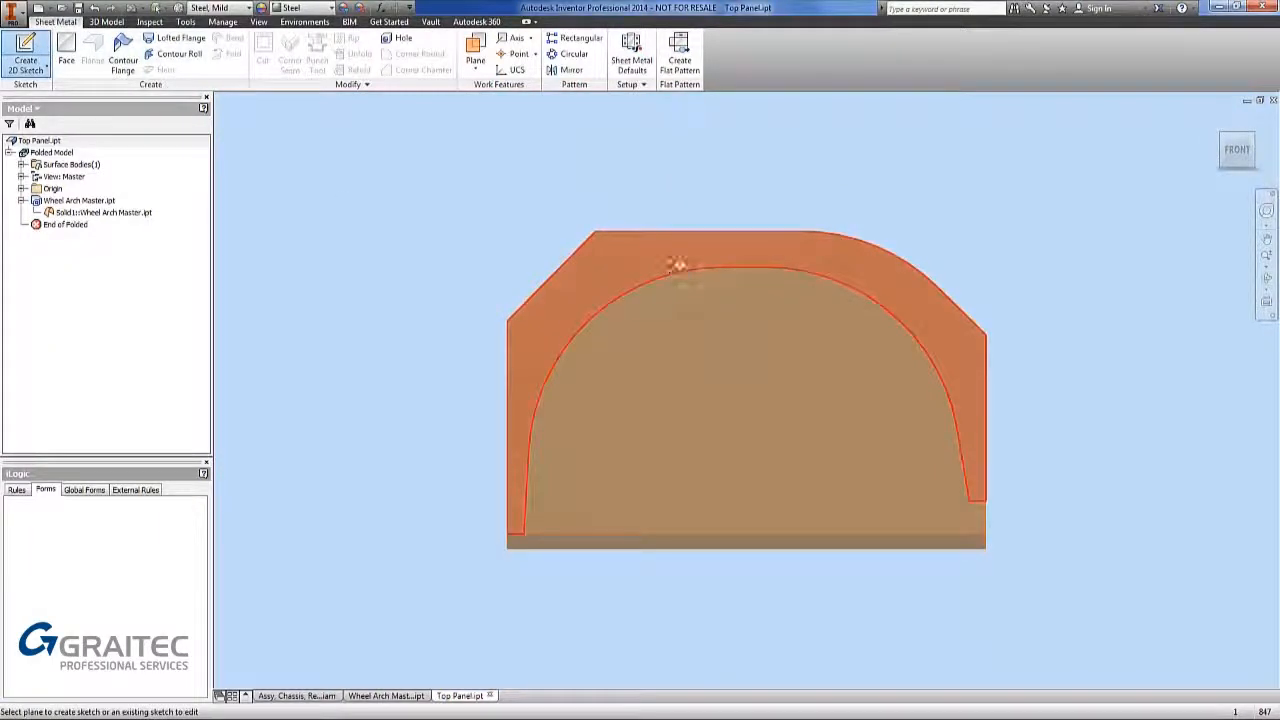
left_click(677, 265)
Step: Convert the projected edges to construction, except the top line, its adjoining arc and the angled line beyond it, and finish the sketch
mouse_move(1095, 629)
left_mouse_down()
mouse_move(362, 296)
mouse_move(346, 386)
left_mouse_up()
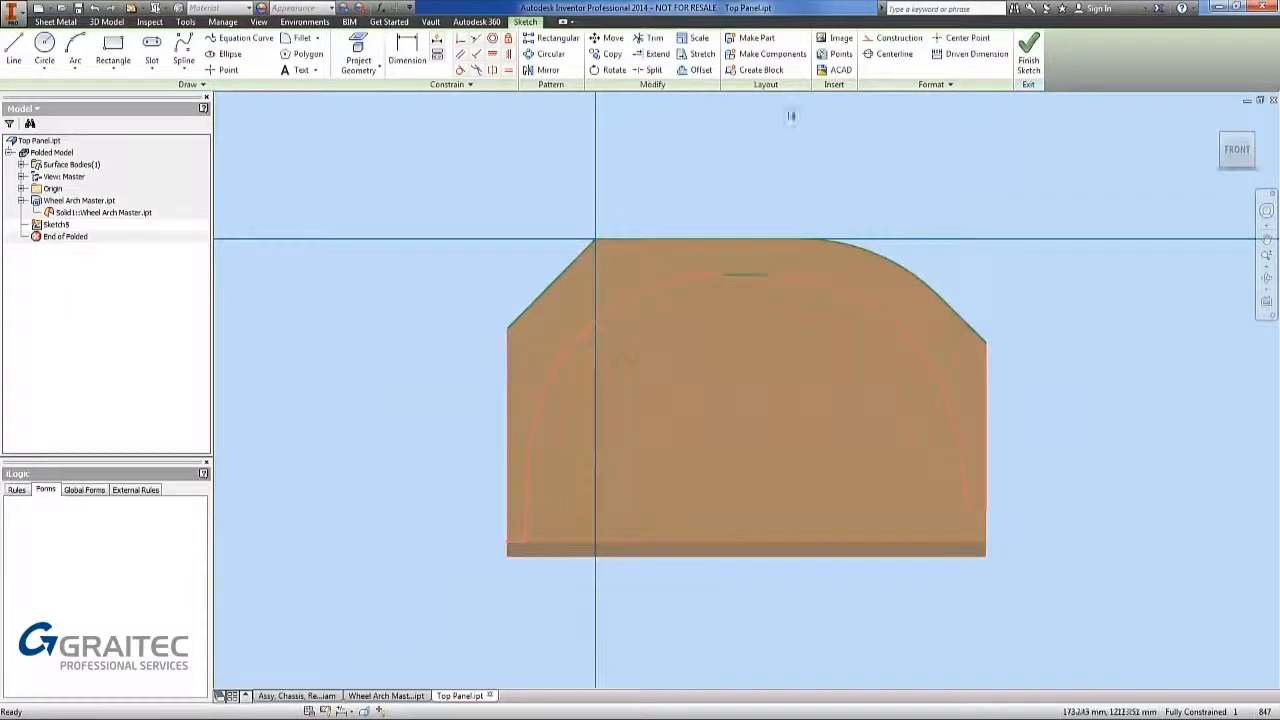
left_click(887, 40)
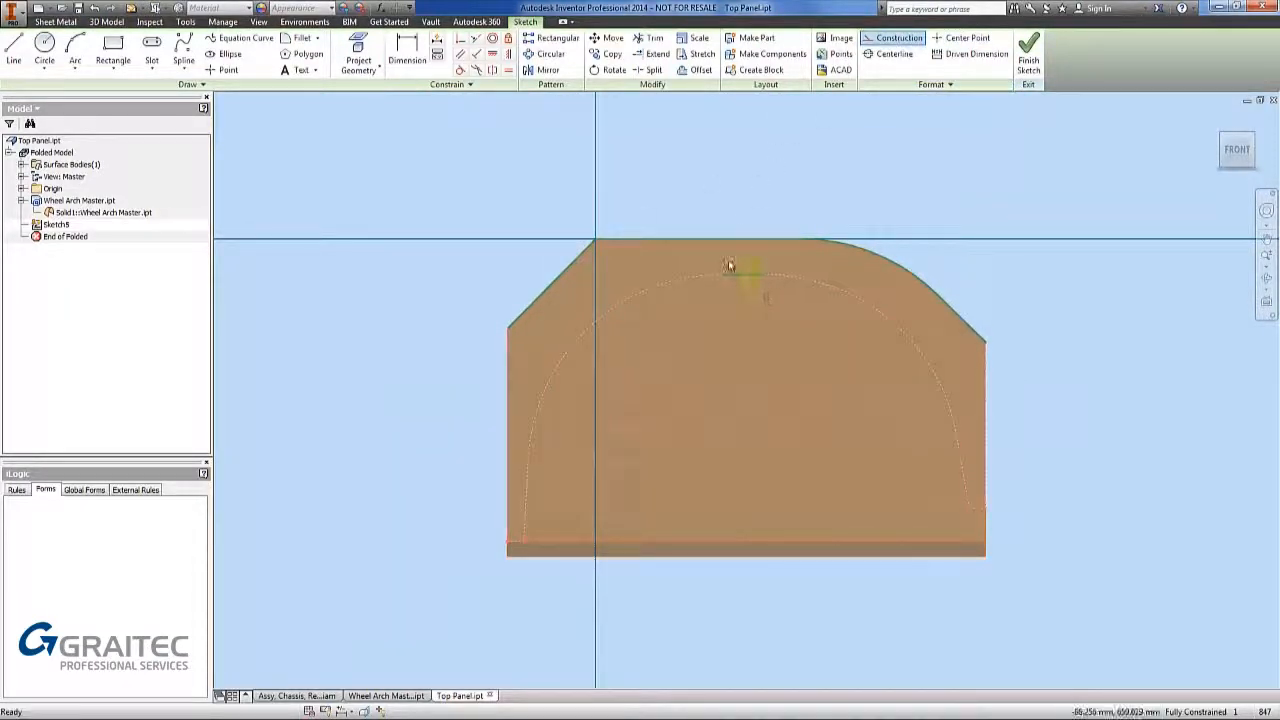
left_click(886, 40)
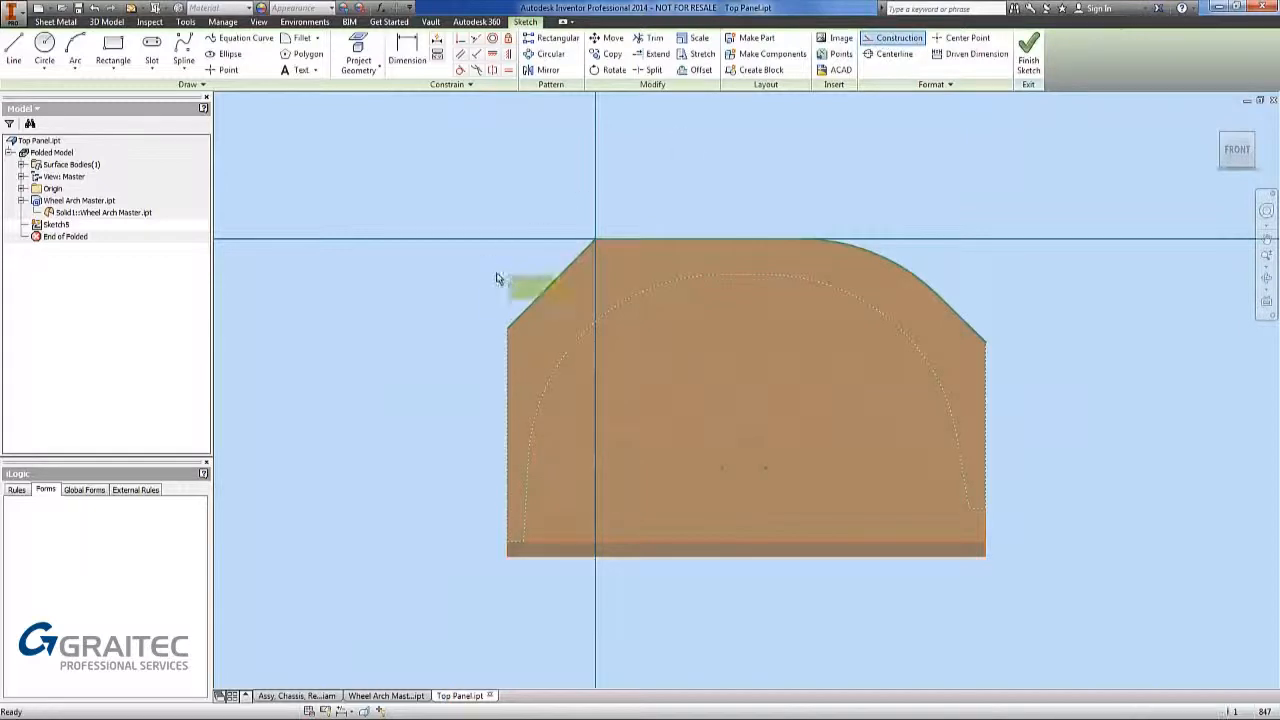
right_click(828, 116)
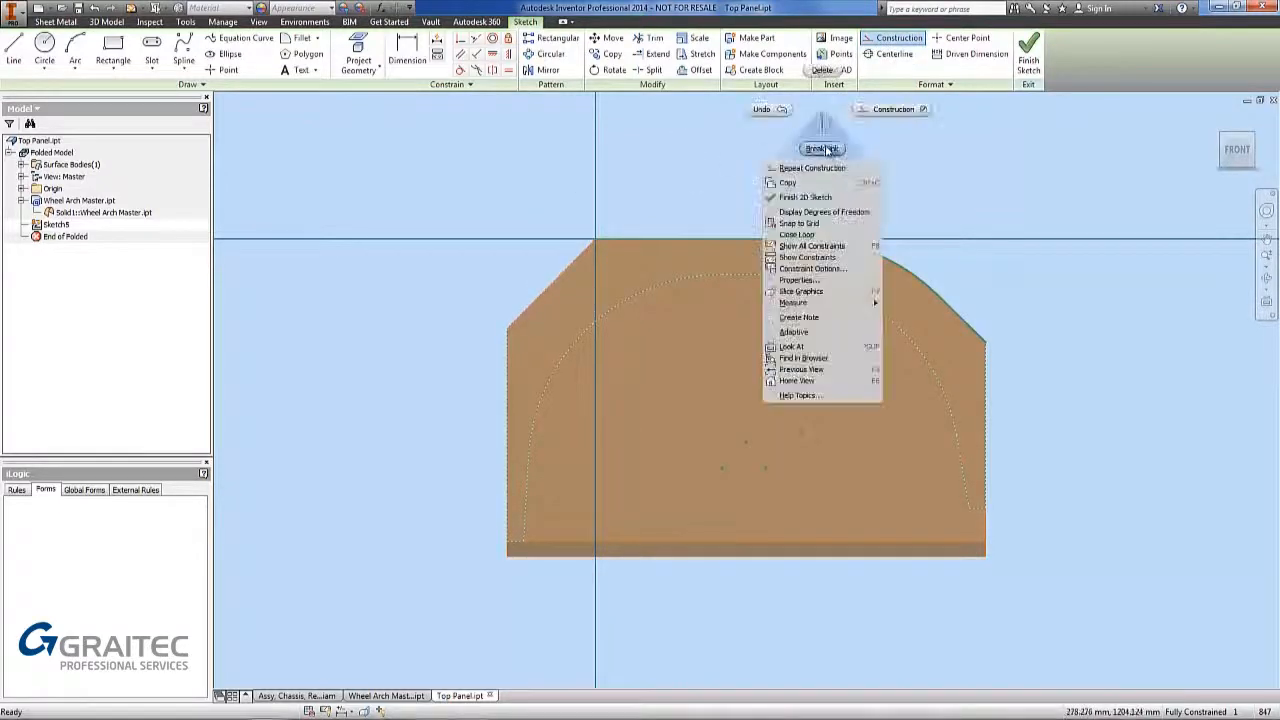
left_click(820, 199)
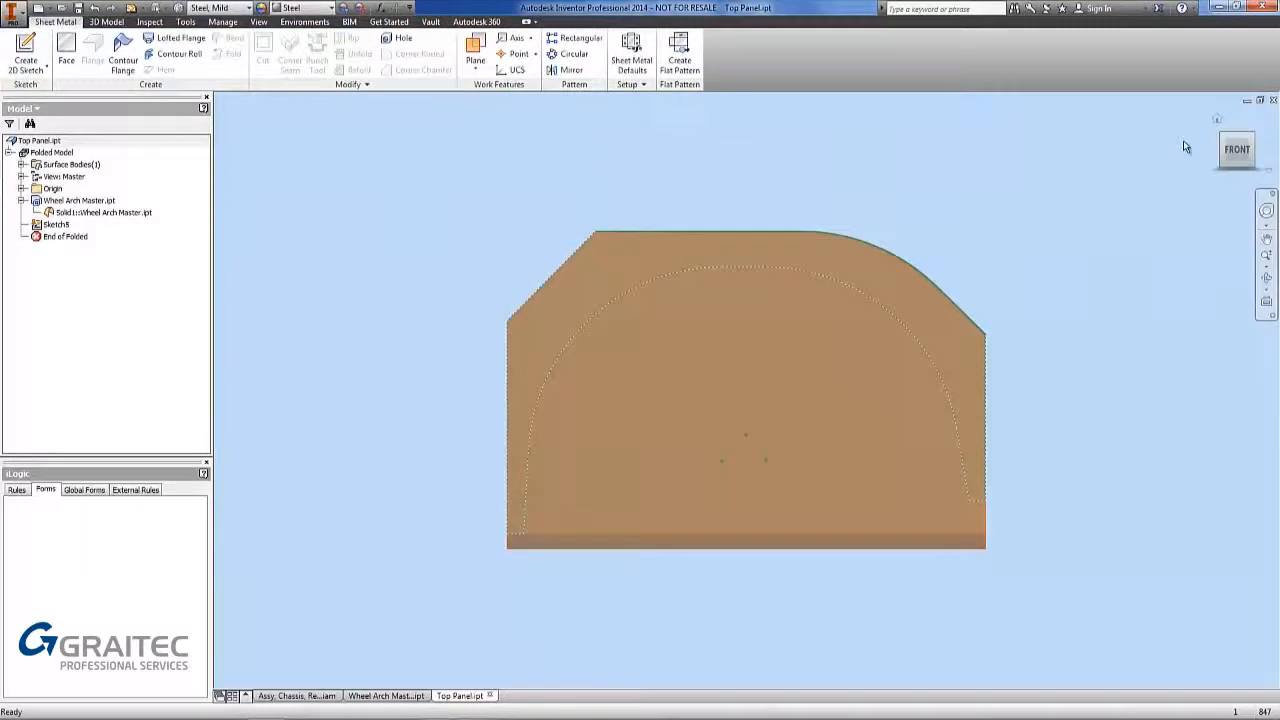
Step: Set up a Contour Flange from the sketched profile, flipping its width direction so it runs back over the derived body
left_click(1258, 140)
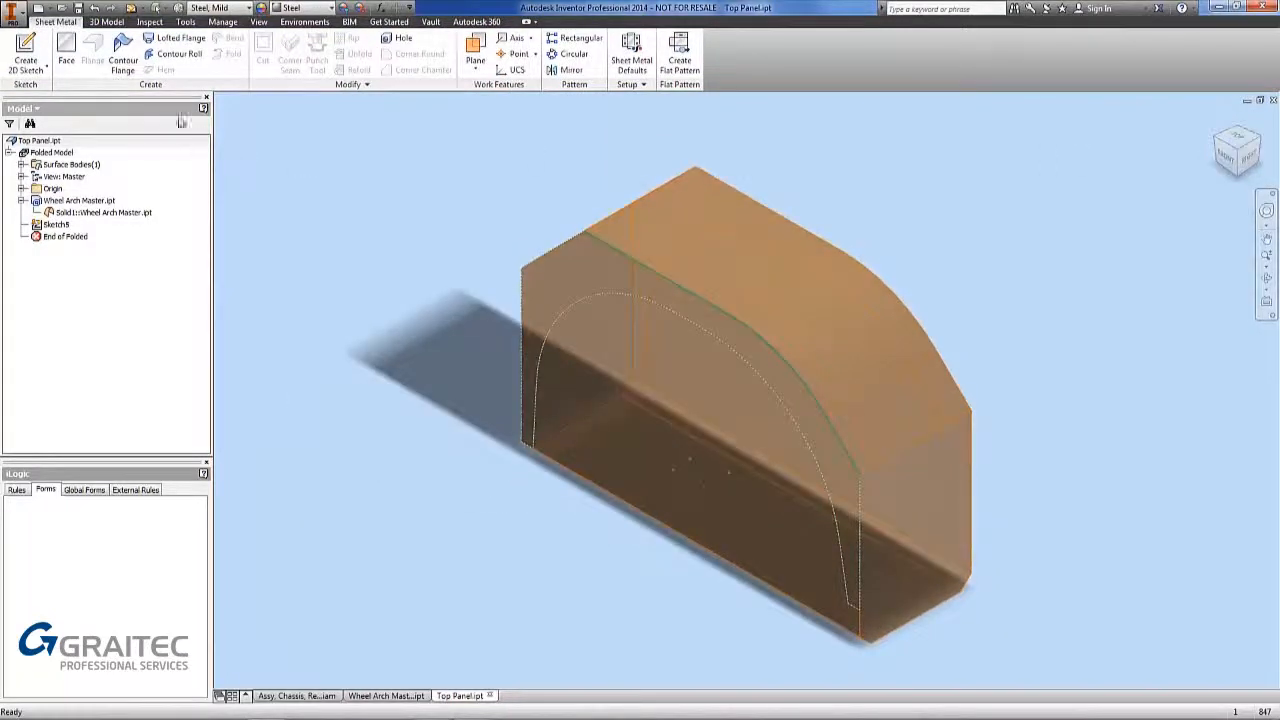
left_click(123, 60)
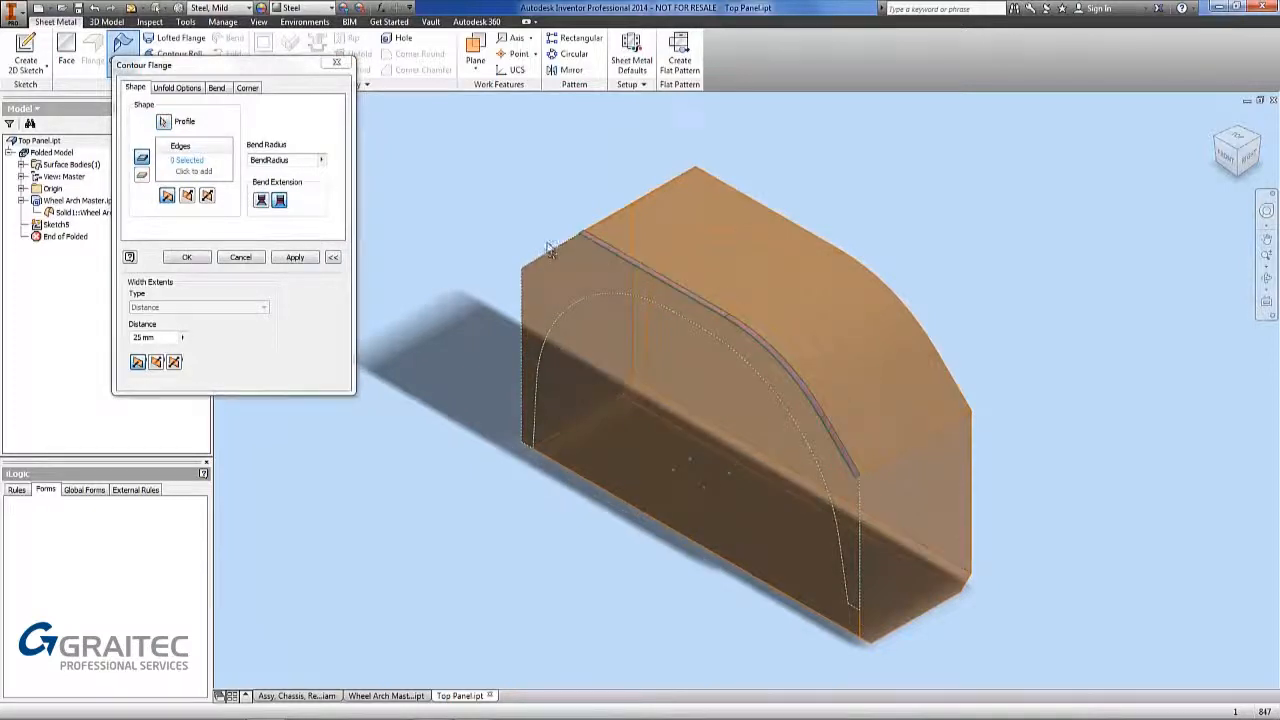
scroll(661, 297, "up", 5)
middle_click_drag(661, 297, 711, 440)
middle_click_drag(786, 520, 799, 500, "shift")
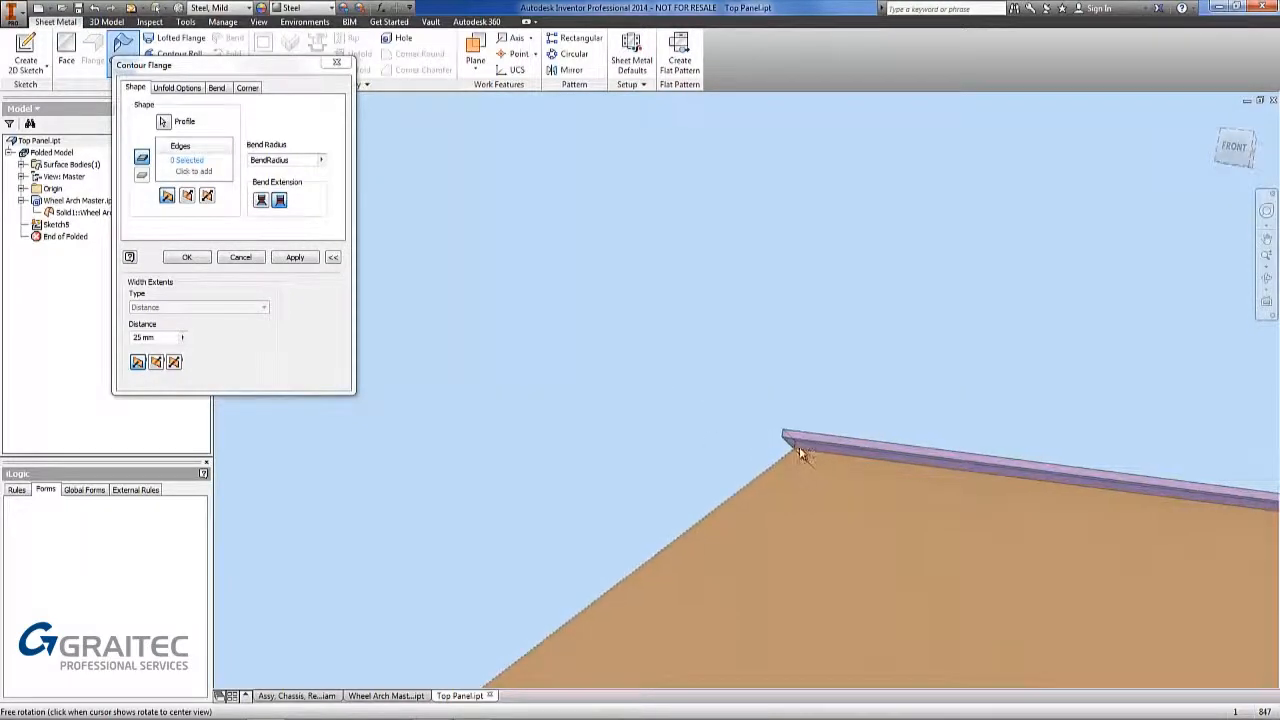
scroll(797, 447, "up", 5)
scroll(753, 505, "down", 5)
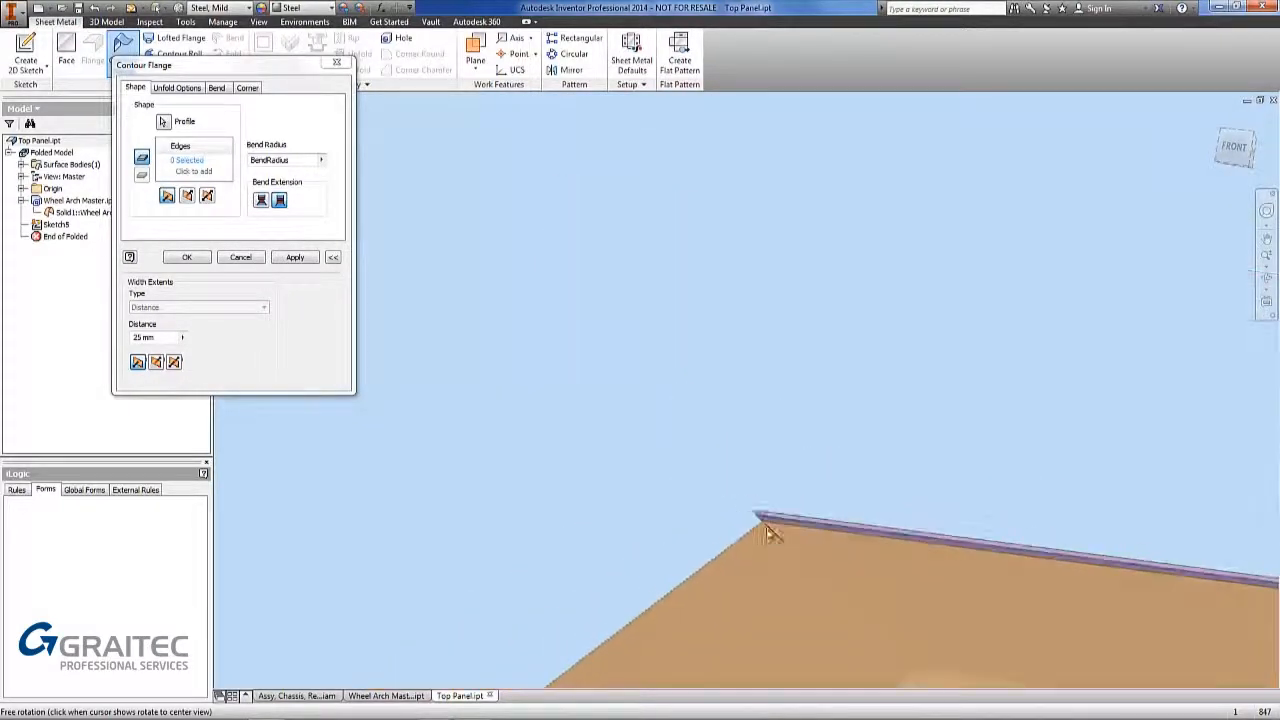
middle_click_drag(762, 524, 678, 413)
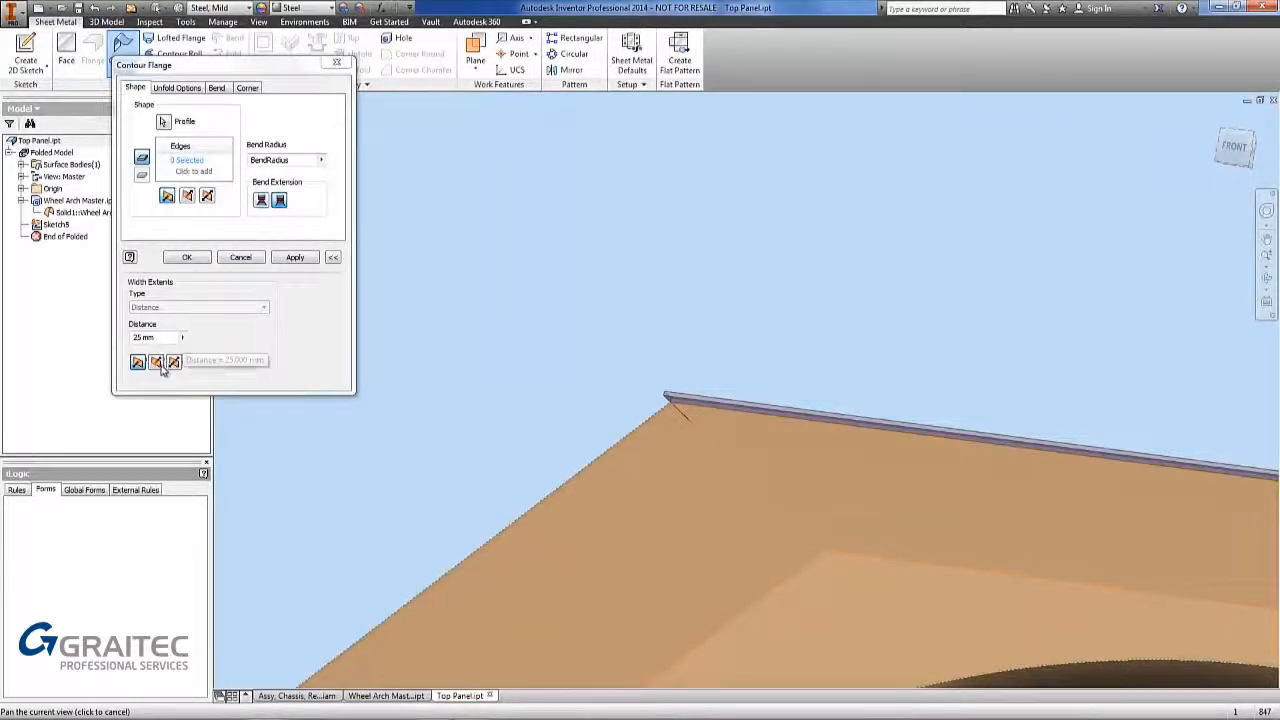
key("F4")
left_click_drag(703, 365, 649, 426)
scroll(721, 424, "down", 3)
middle_click_drag(716, 418, 592, 270)
scroll(487, 298, "down", 3)
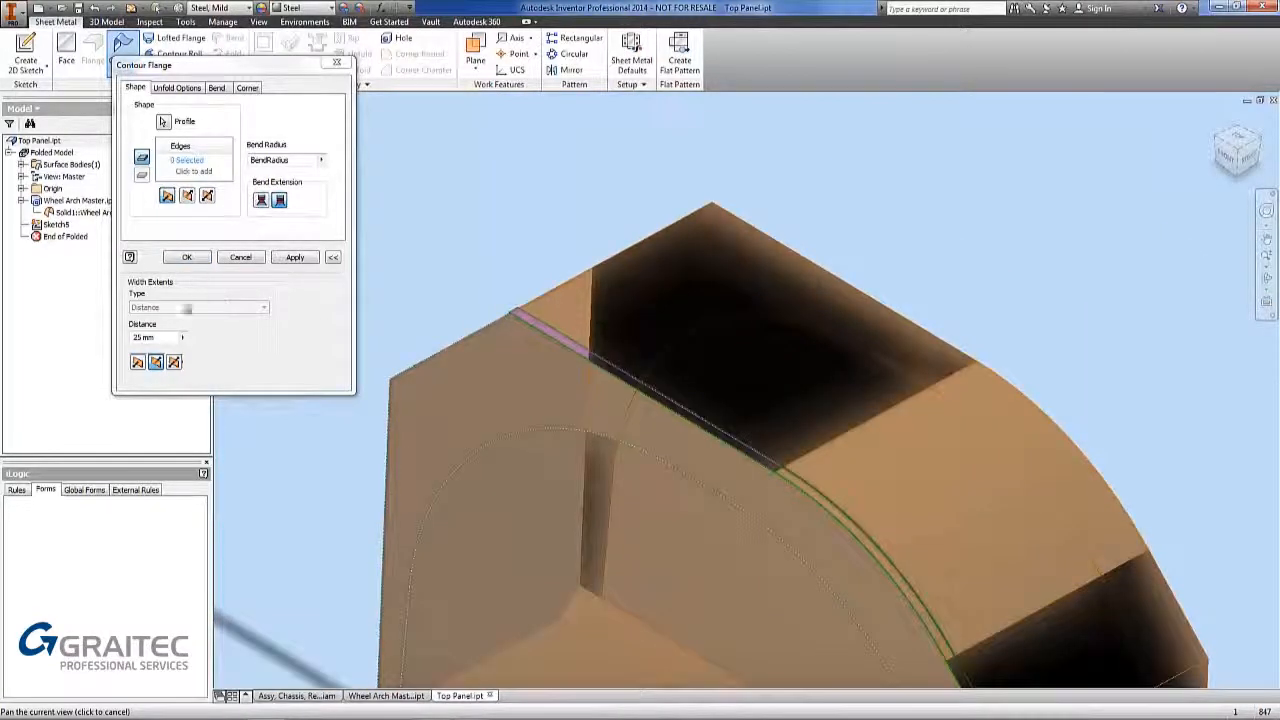
Step: Set the contour flange's width distance to the Depth parameter and create the flange
left_click(183, 339)
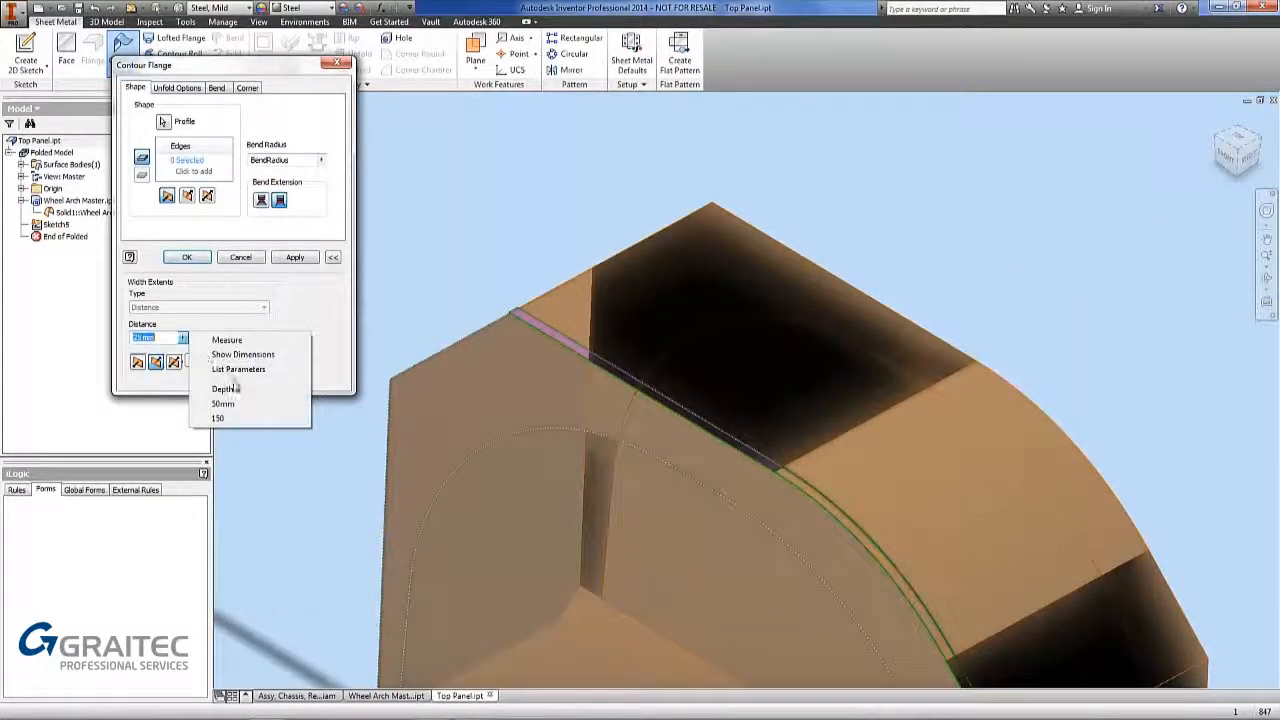
left_click(240, 372)
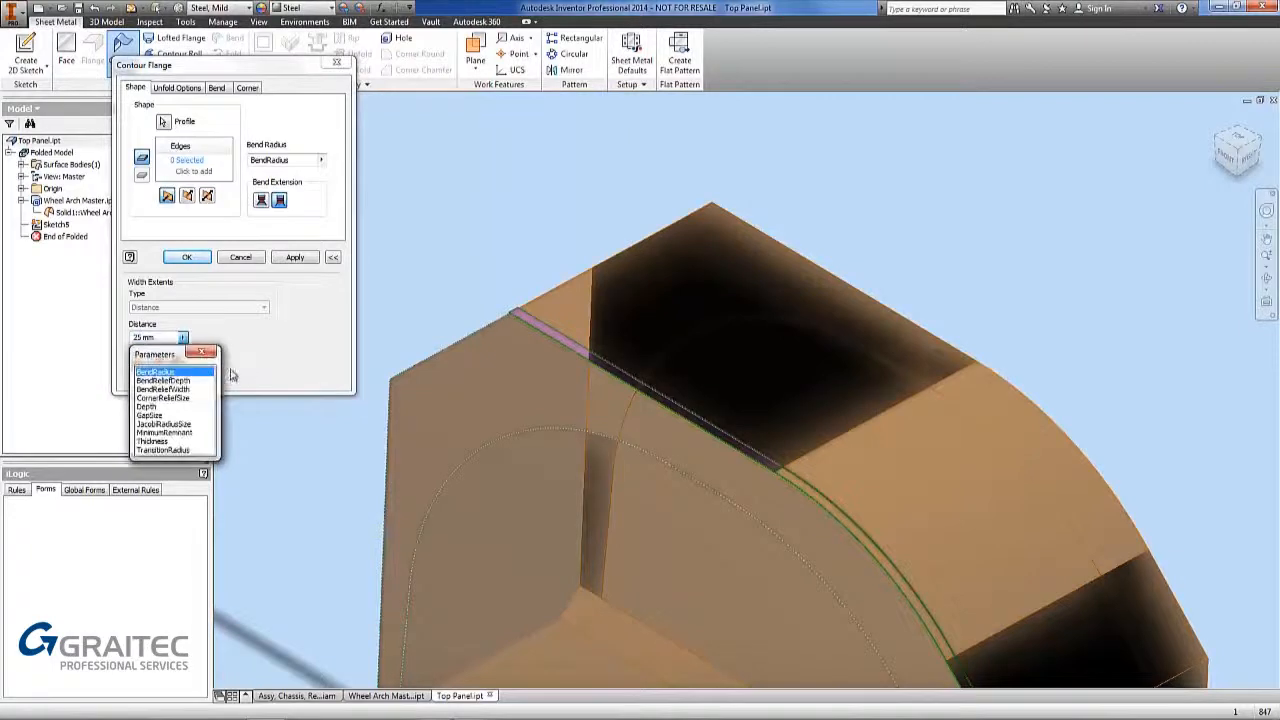
left_click(148, 407)
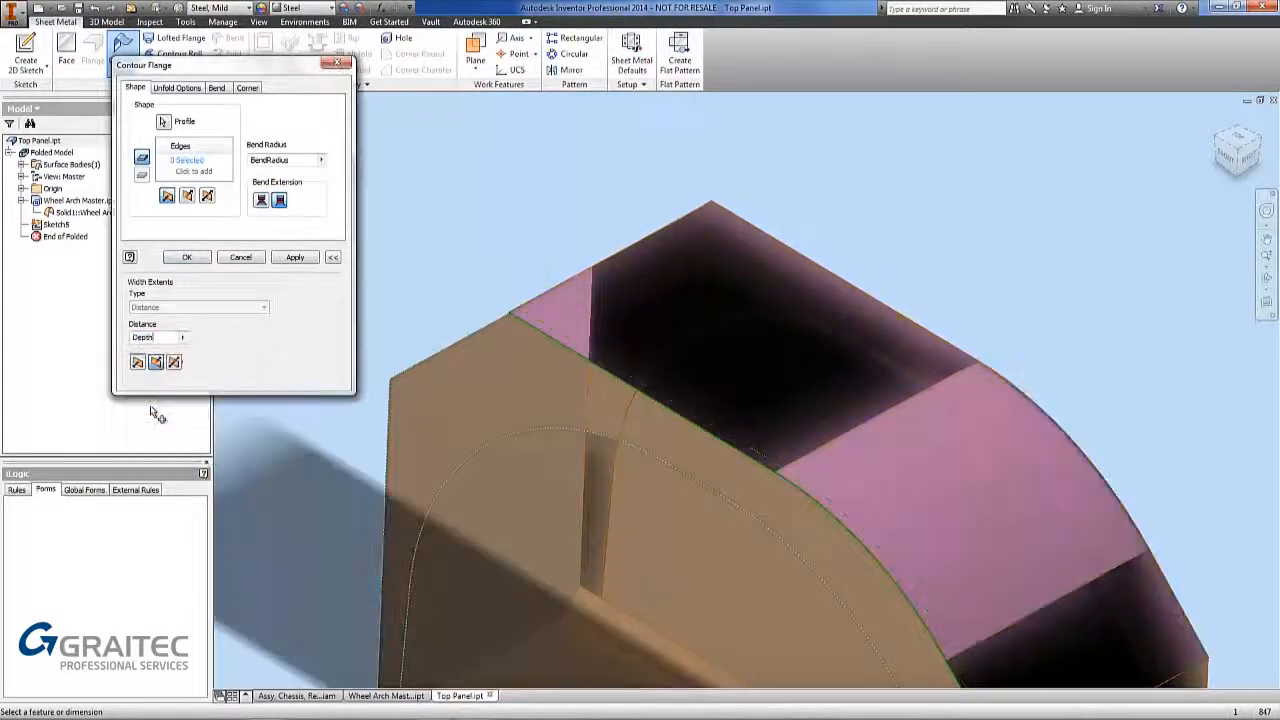
left_click(204, 263)
Step: Hide the derived Wheel Arch Master surface body, leaving only the sheet metal top panel displayed
scroll(519, 286, "up", 5)
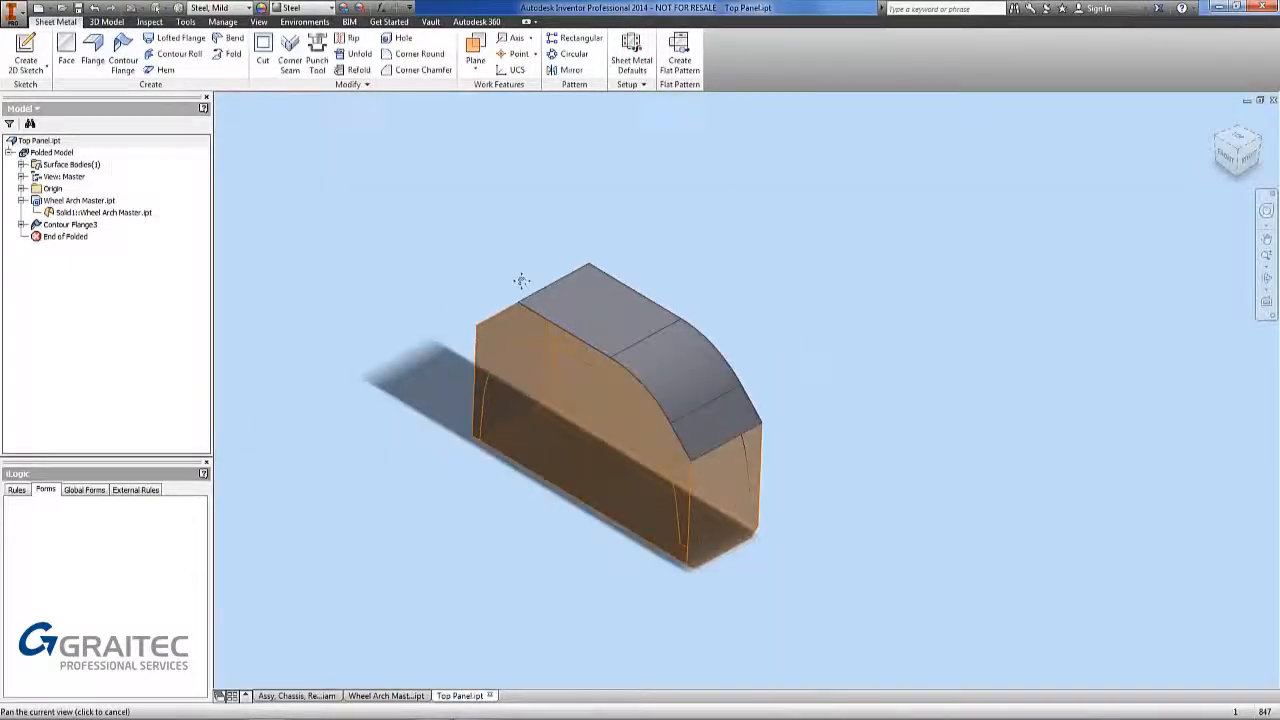
middle_click_drag(520, 286, 521, 263)
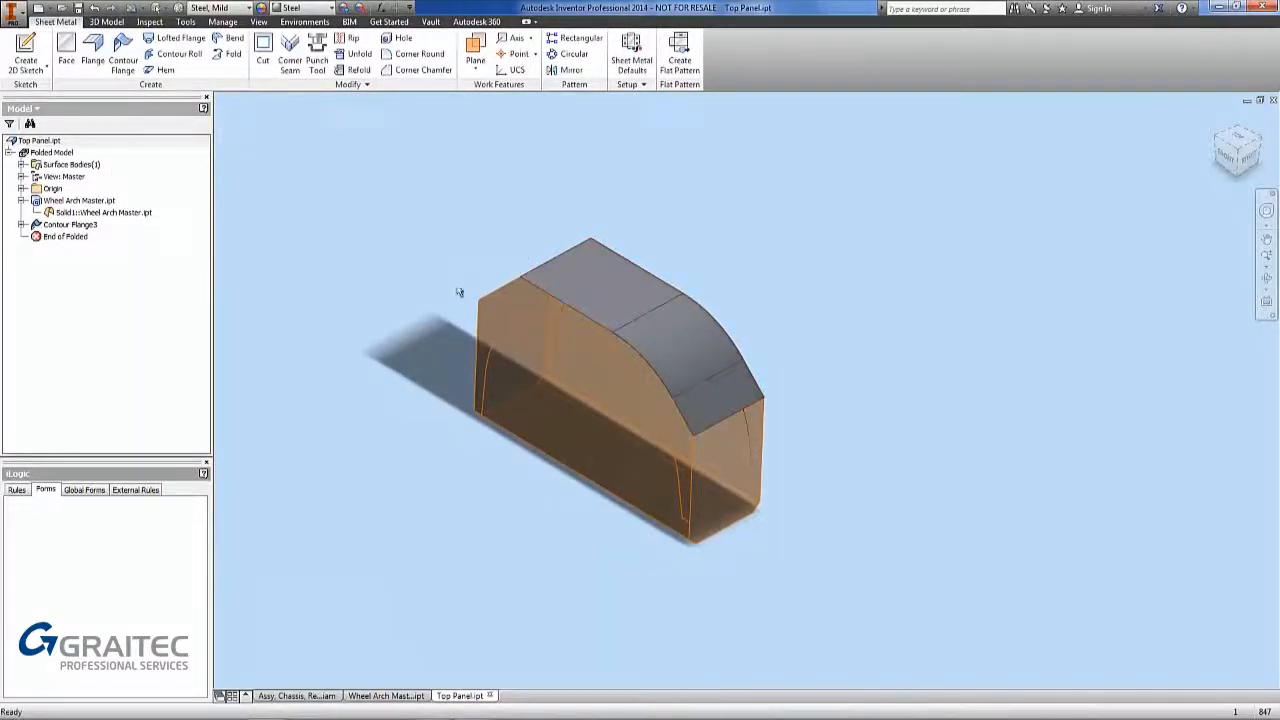
right_click(90, 212)
left_click(112, 300)
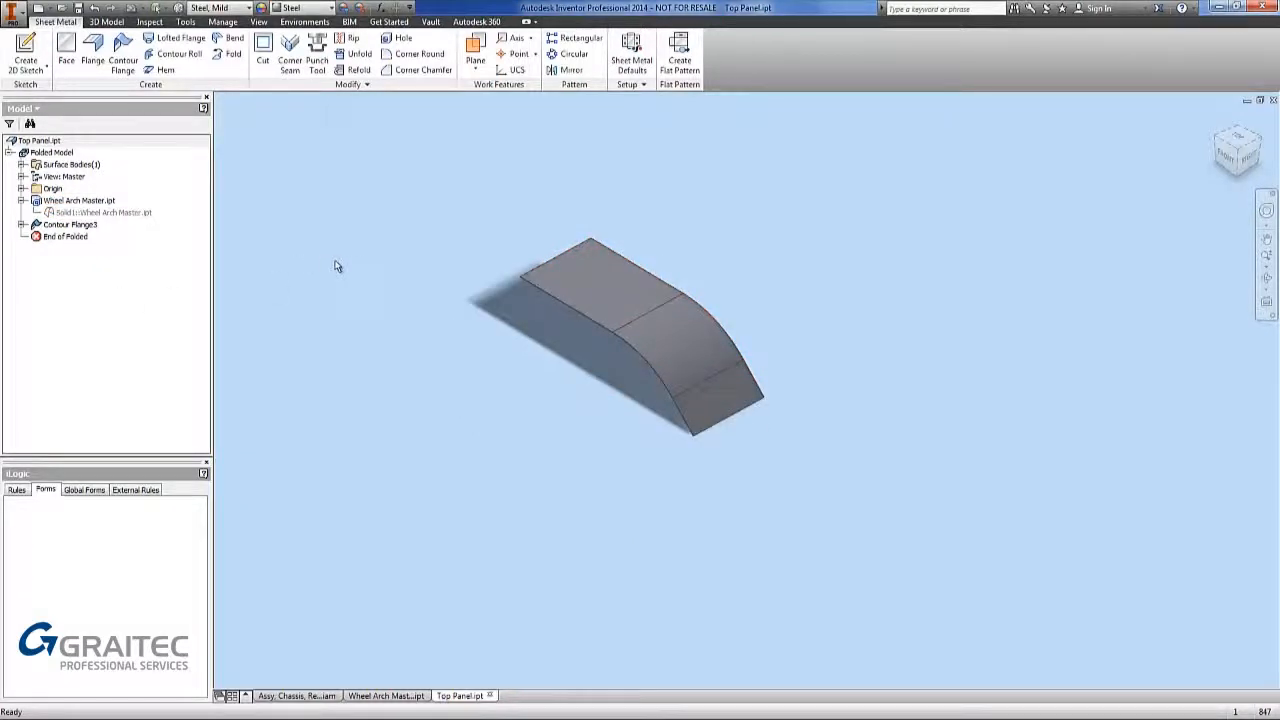
Step: Create the top panel's flat pattern, return to the folded model and close Top Panel.ipt
left_click(679, 69)
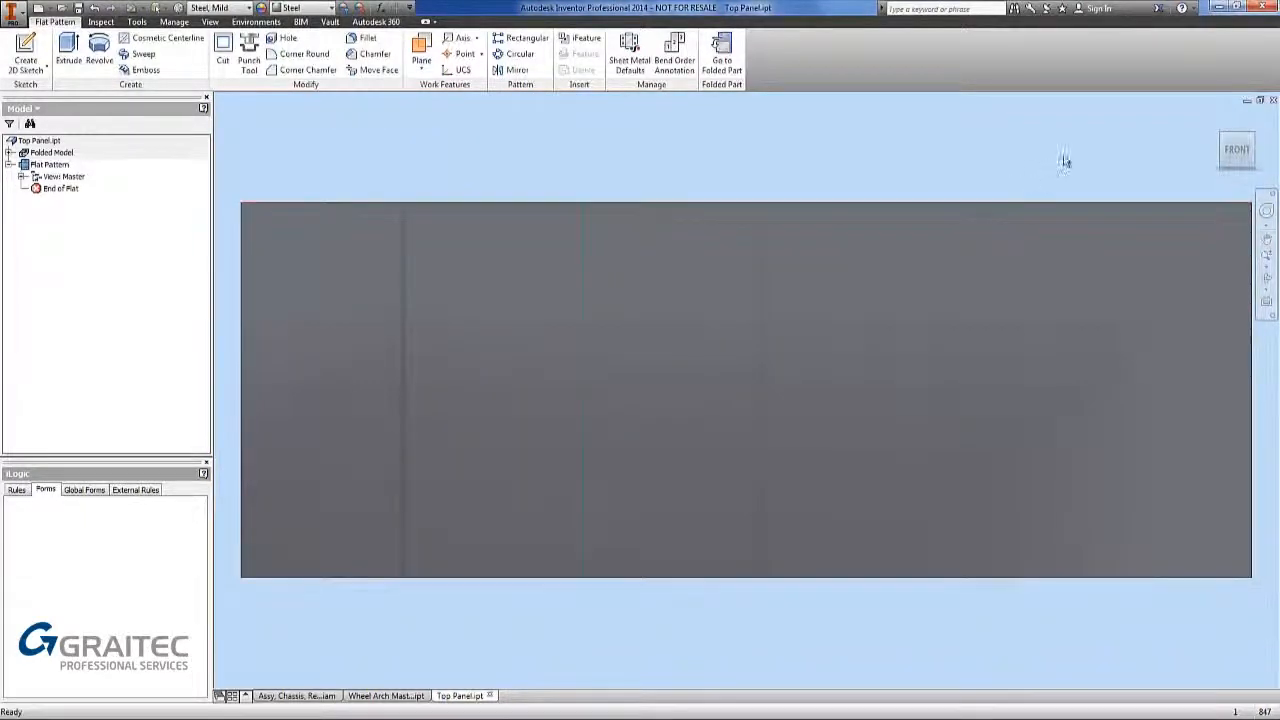
double_click(50, 152)
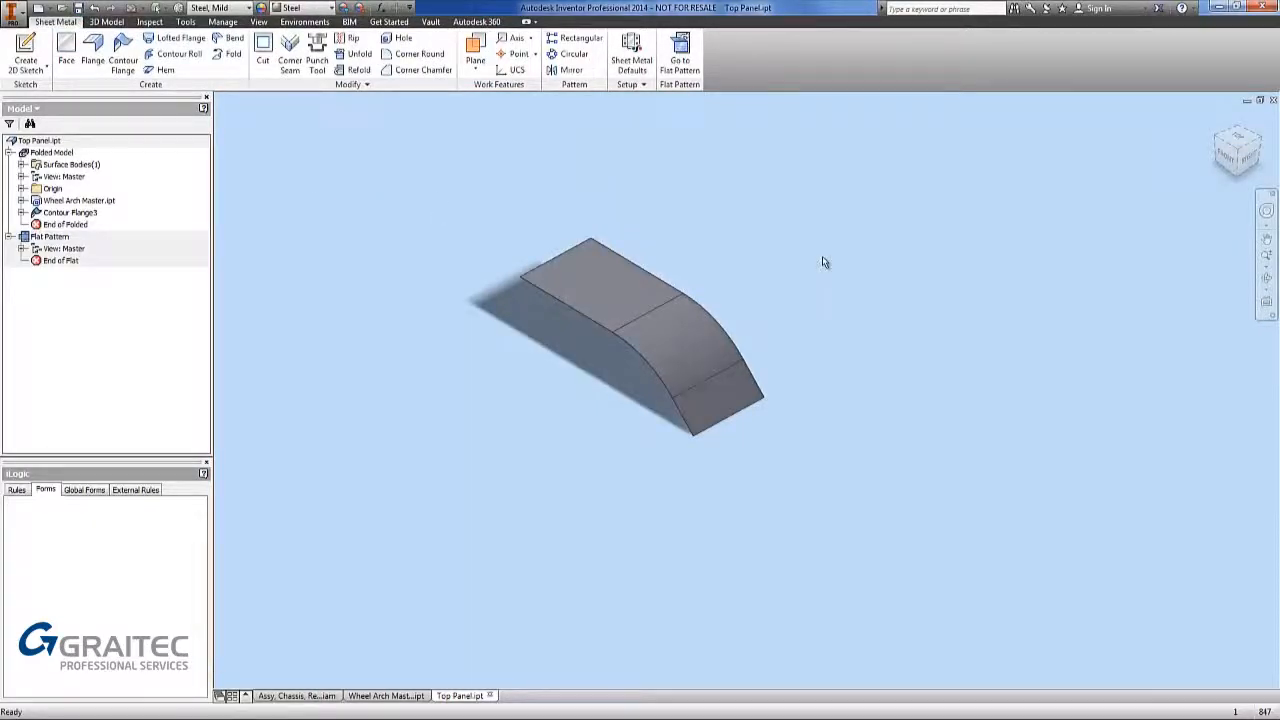
left_click(1273, 100)
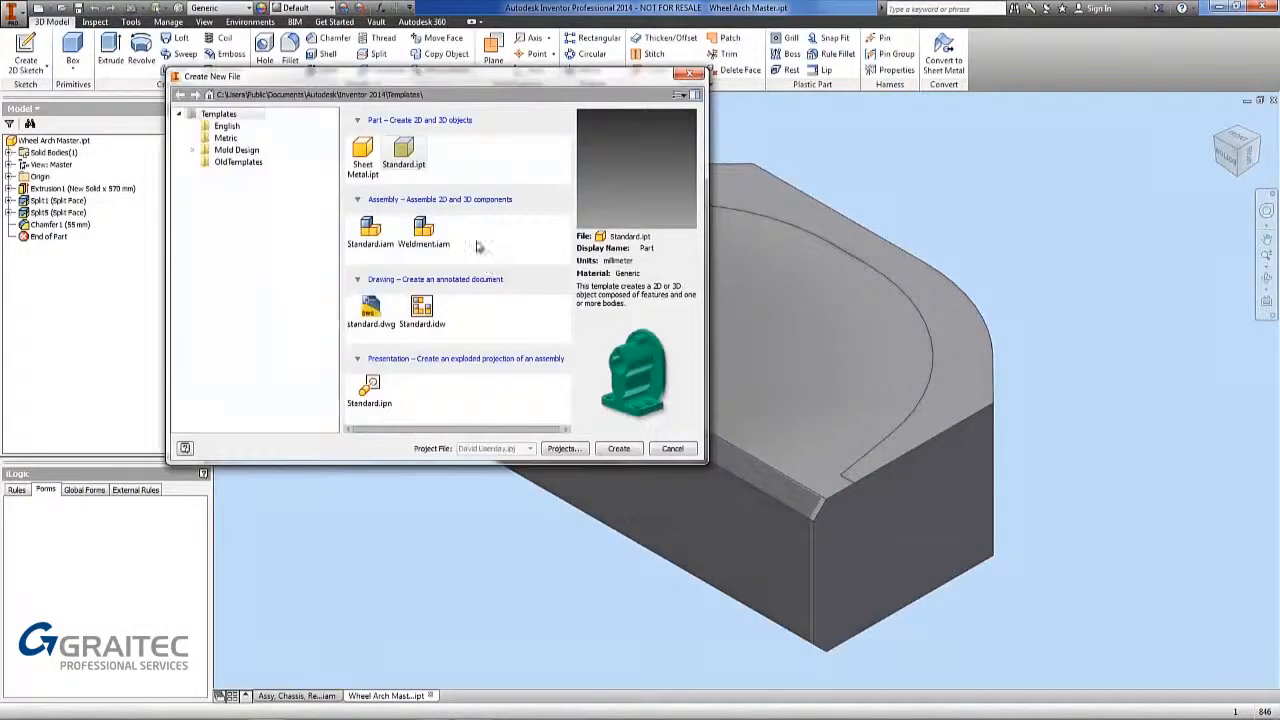
Step: Create a new assembly from the metric Standard (mm).iam template
left_click(226, 137)
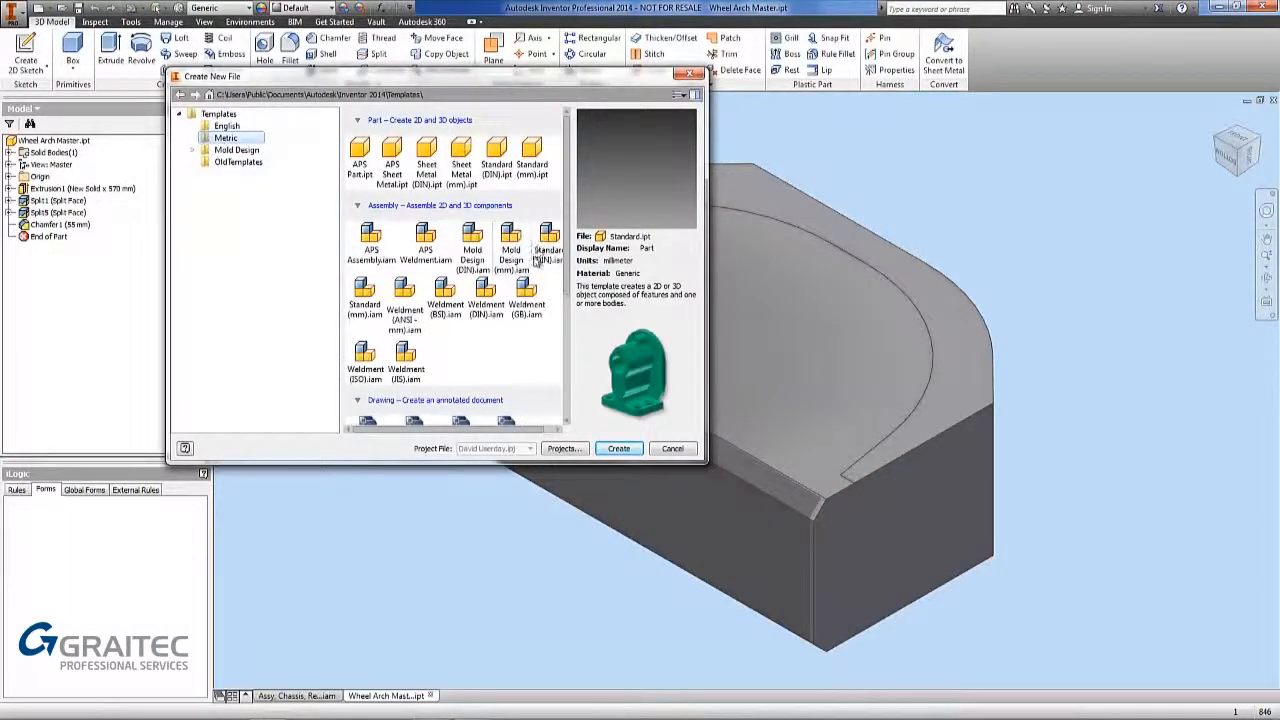
left_click(382, 293)
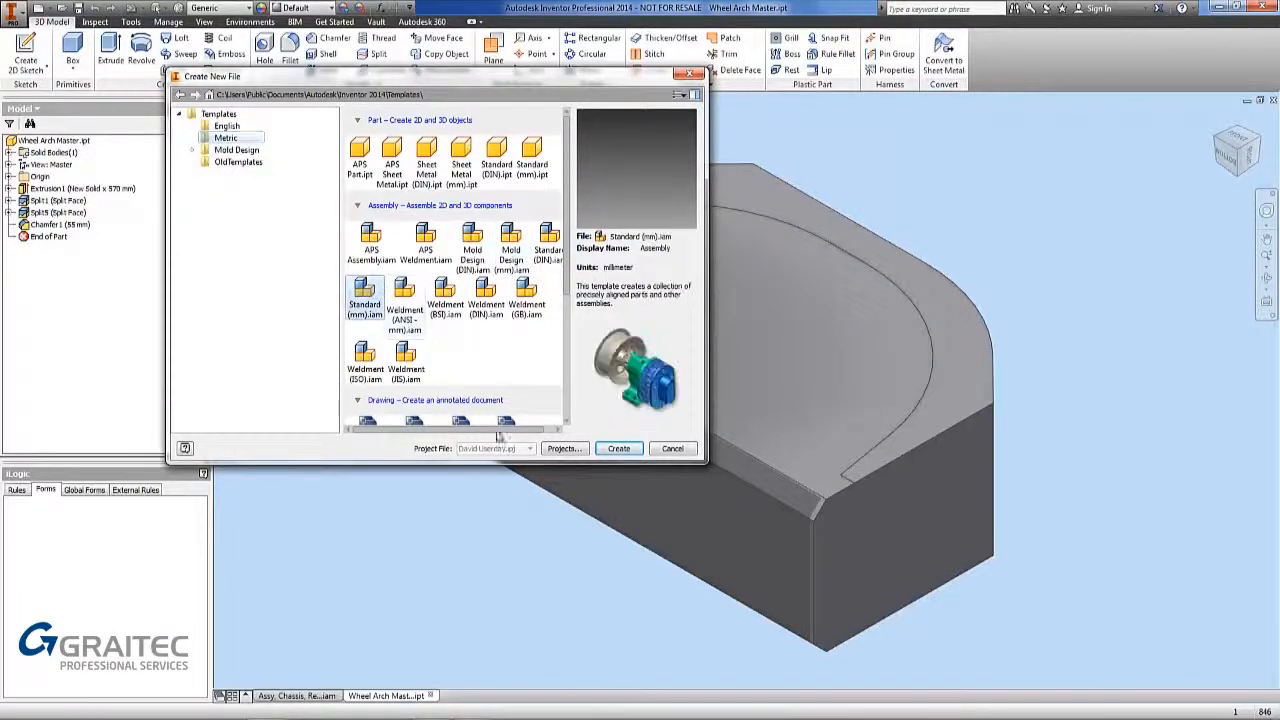
left_click(619, 448)
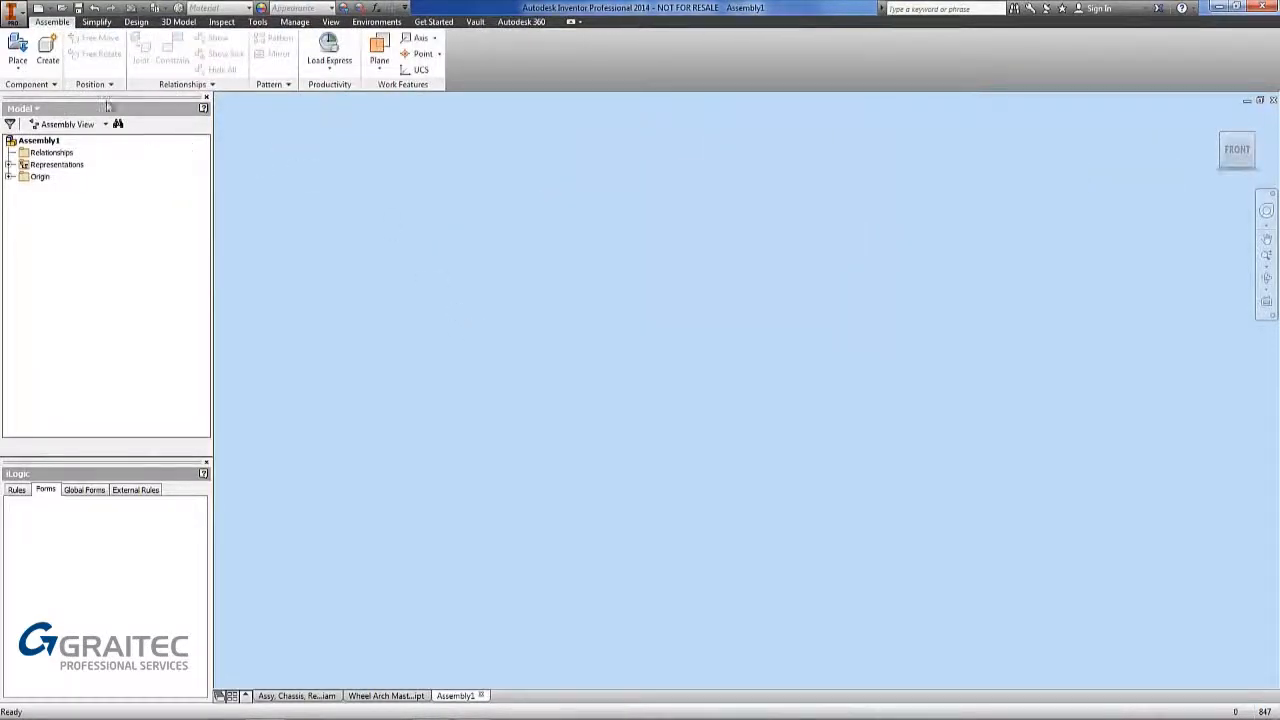
Step: Place one instance of Front Panel.ipt from the Tips and Tricks folder into the new assembly
left_click(17, 68)
left_click(30, 89)
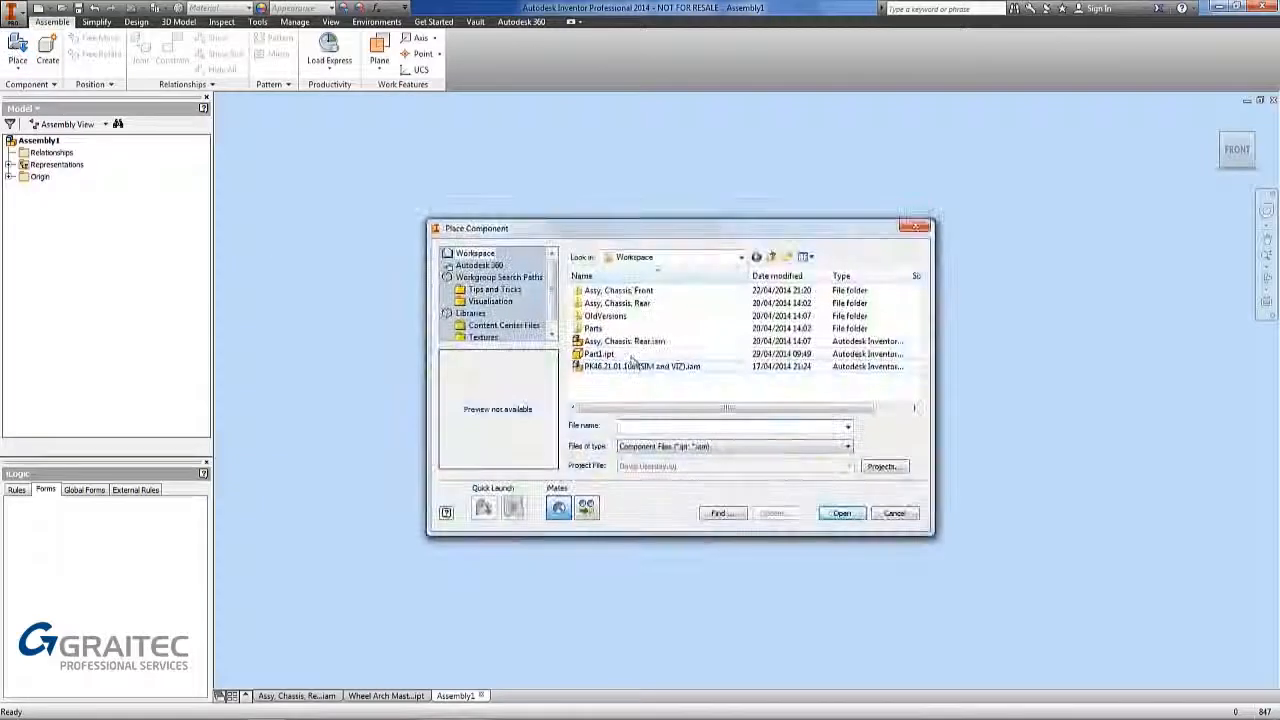
left_click(494, 289)
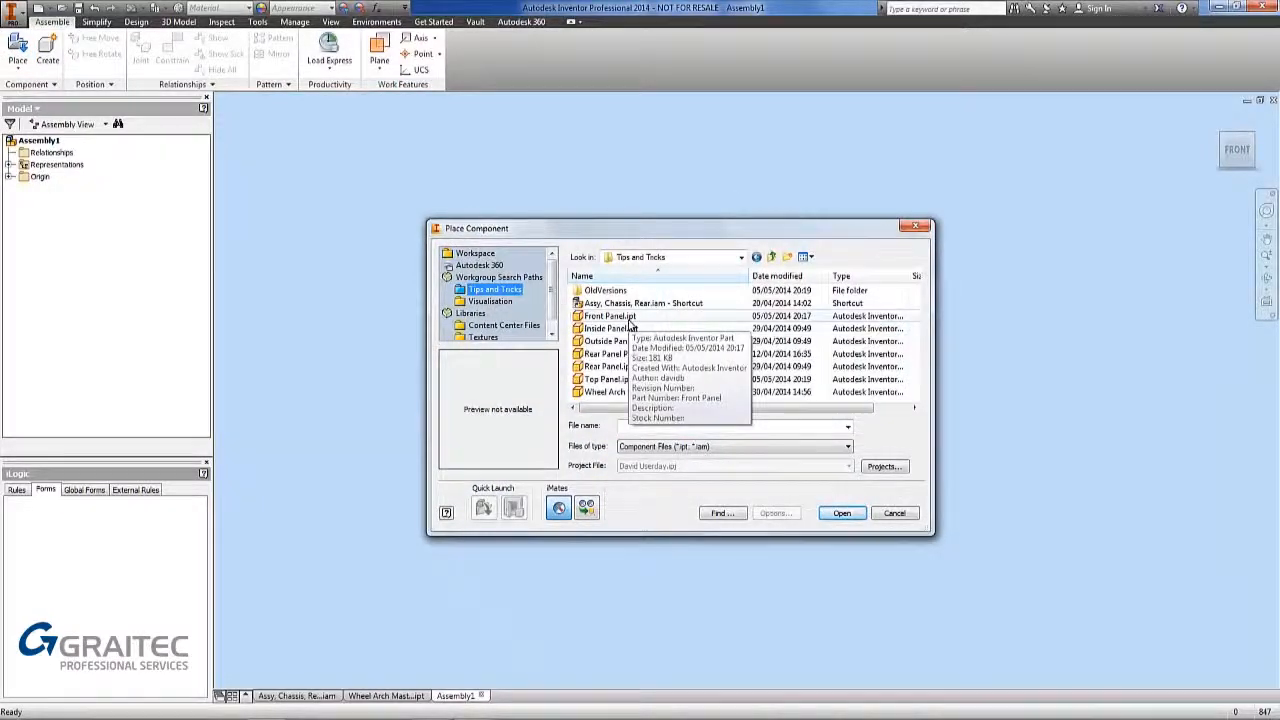
left_click(628, 318)
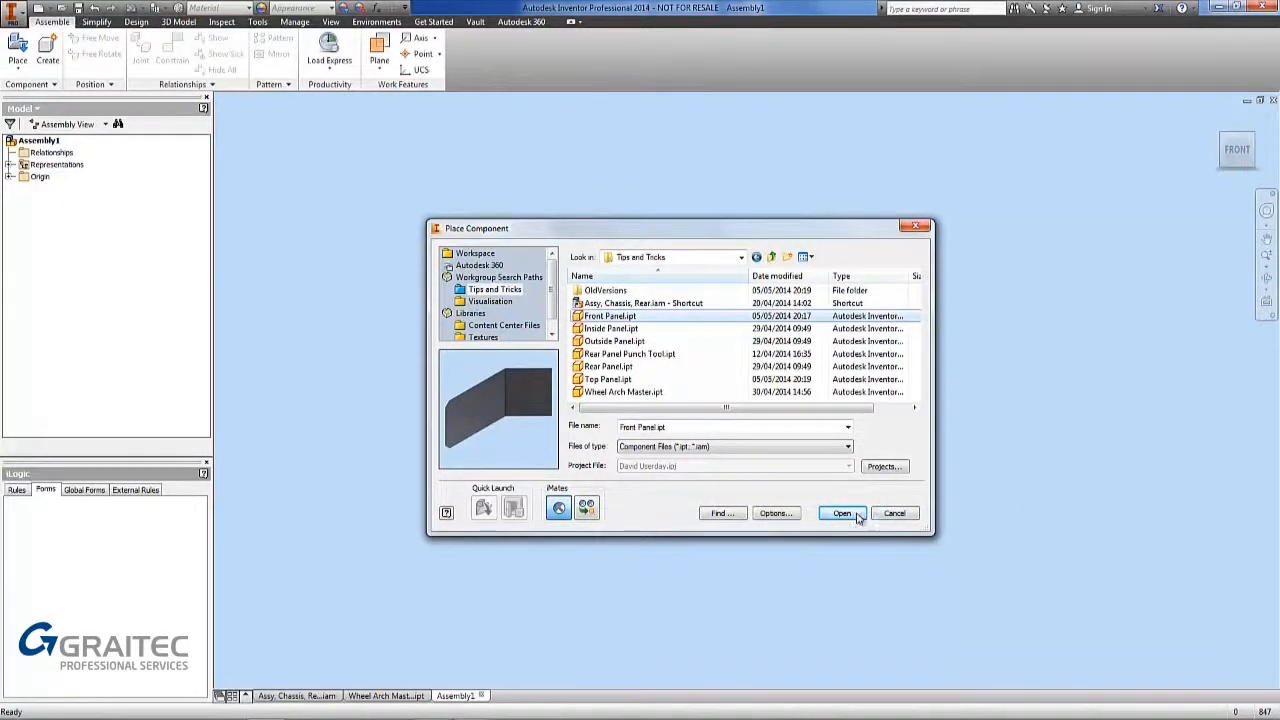
left_click(842, 513)
right_click(760, 370)
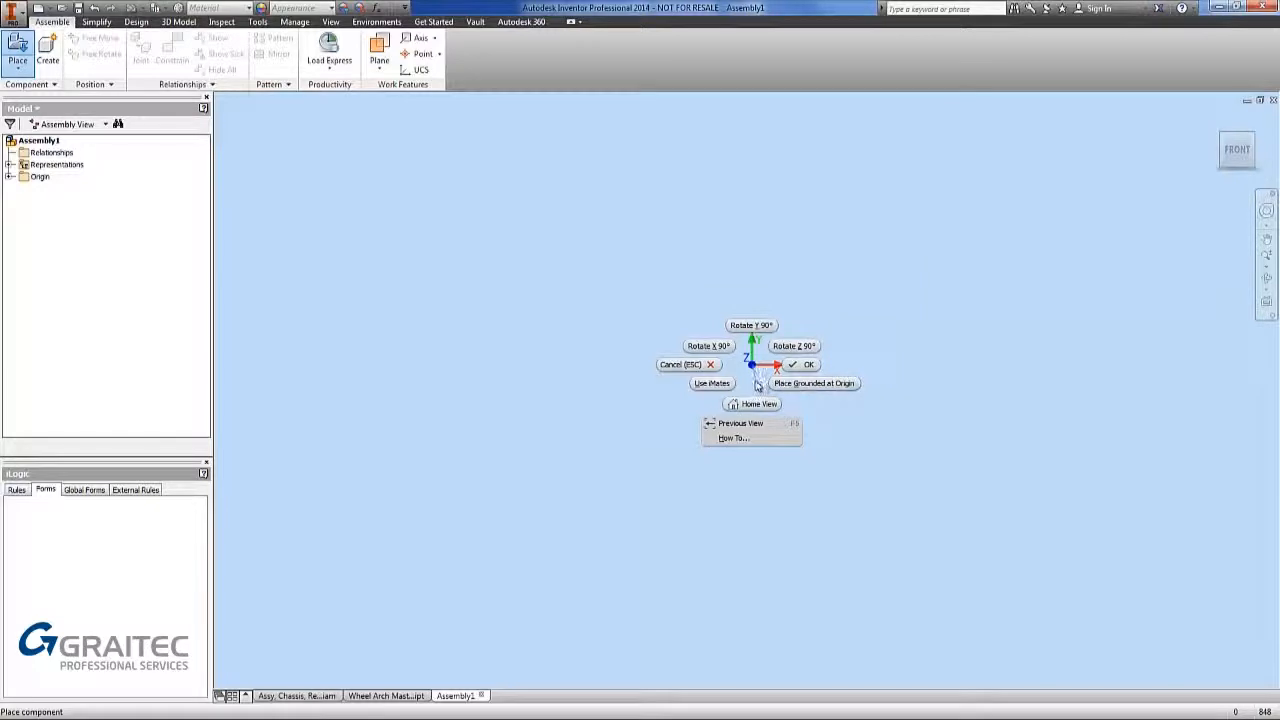
left_click(672, 271)
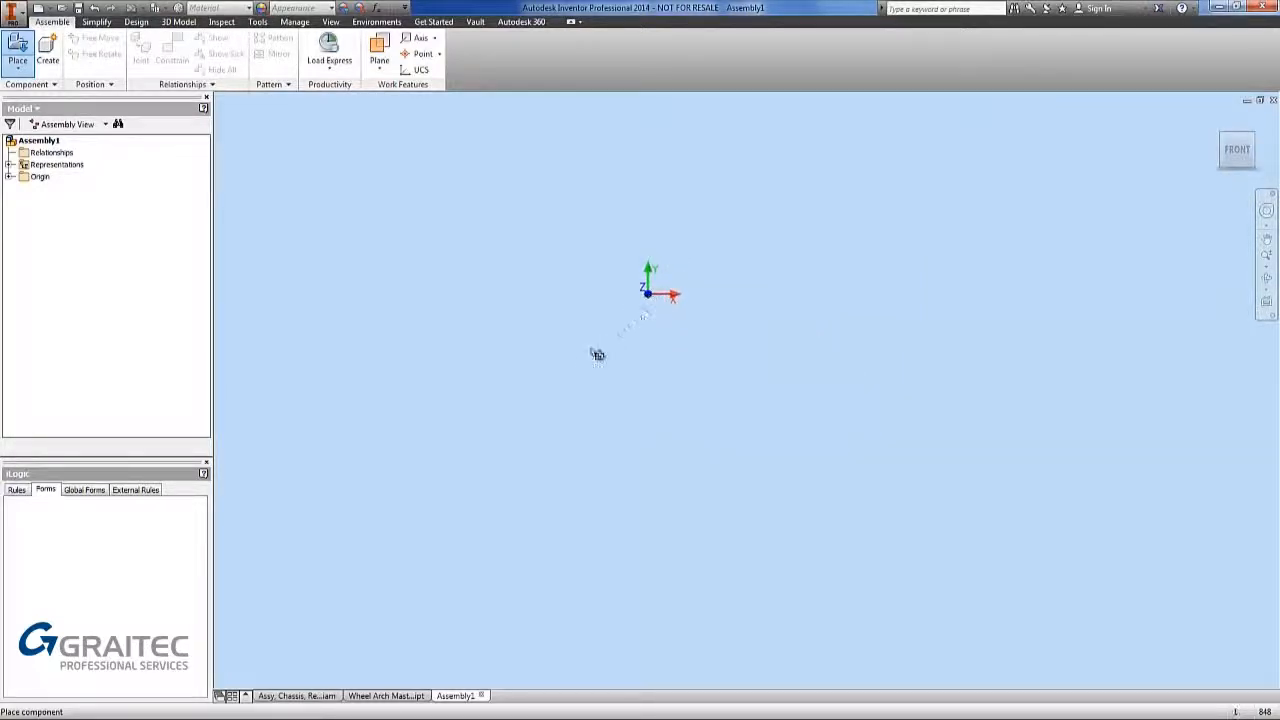
right_click(448, 305)
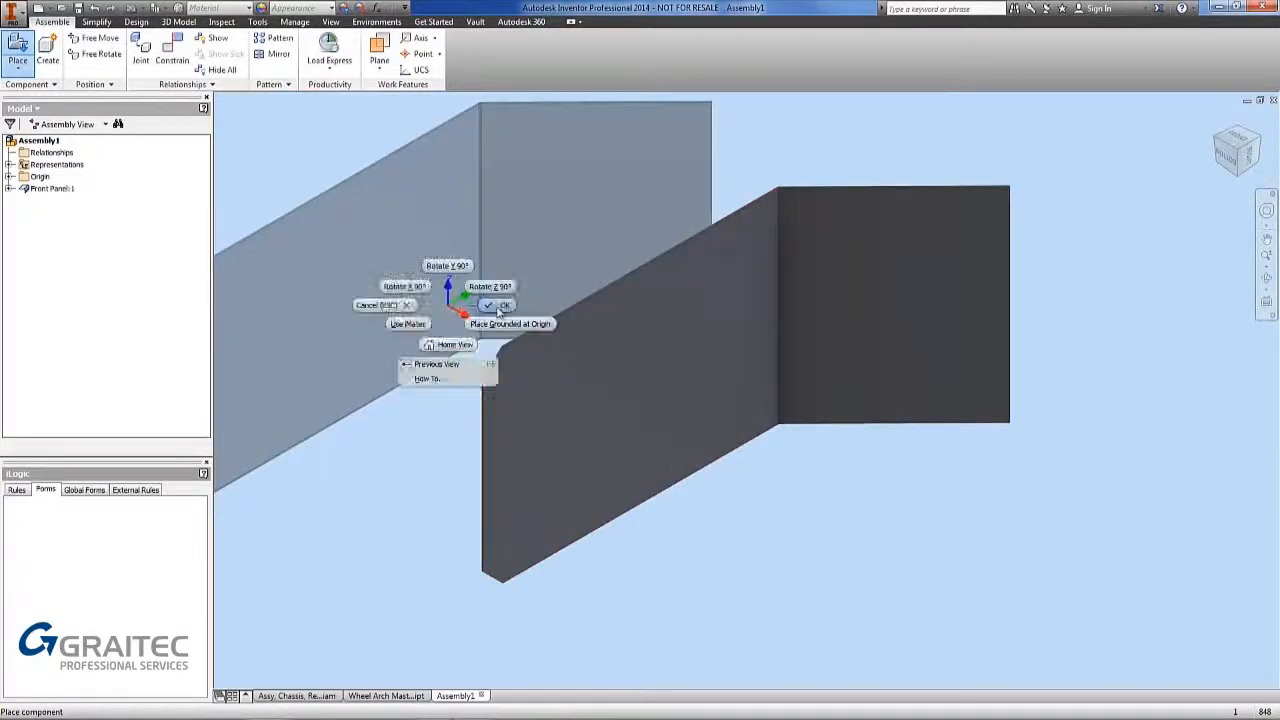
left_click(498, 308)
Step: Move the front panel away from its placed position and fix it at the assembly origin with Ground and Root Component
left_click_drag(572, 330, 693, 365)
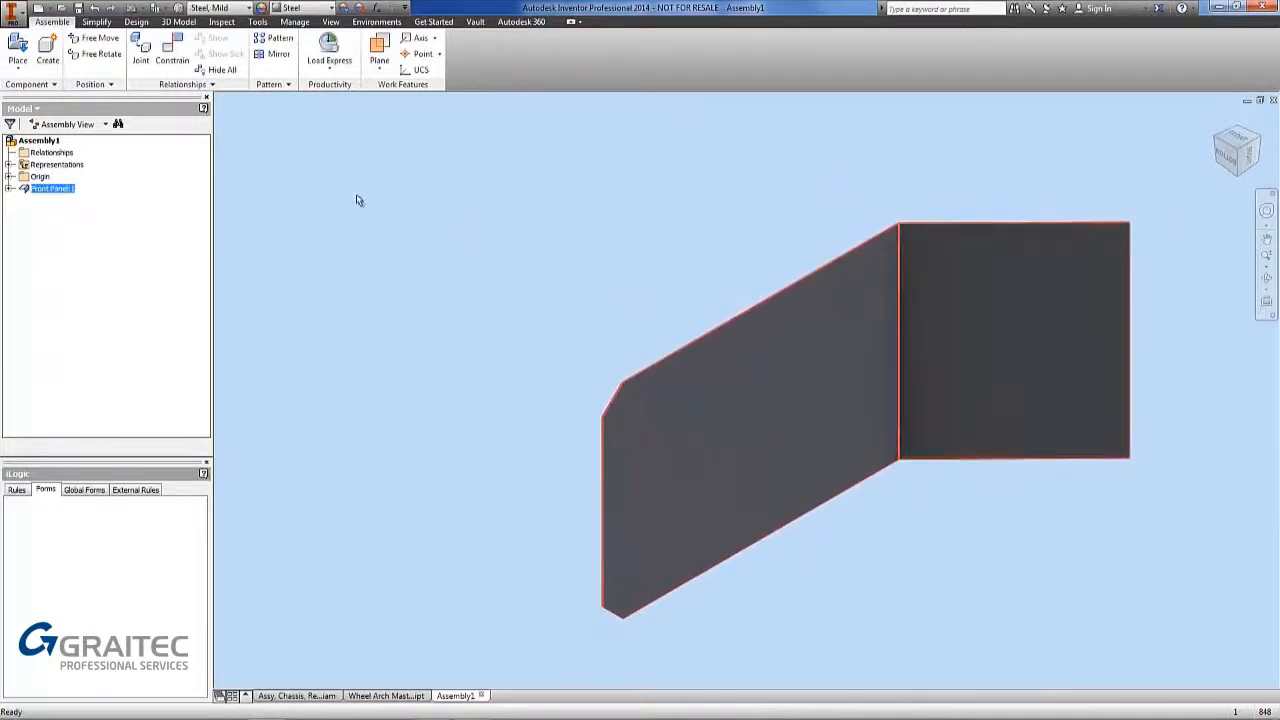
left_click(329, 68)
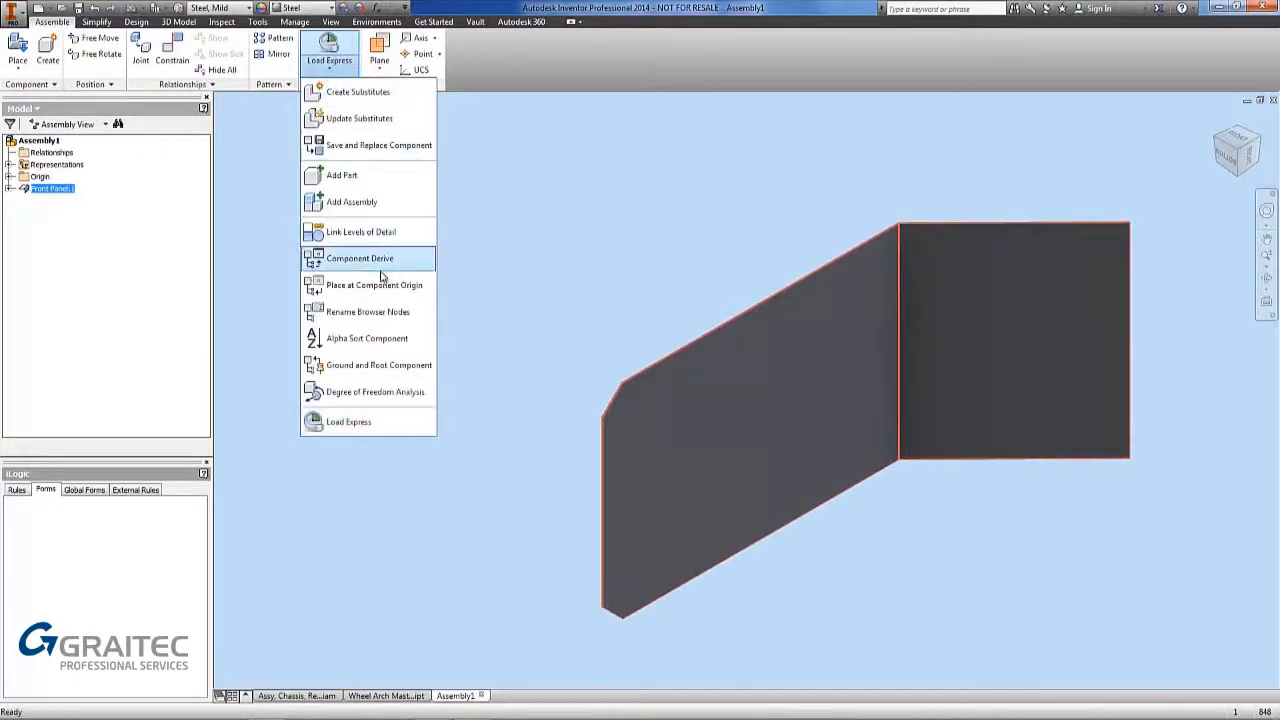
left_click(405, 366)
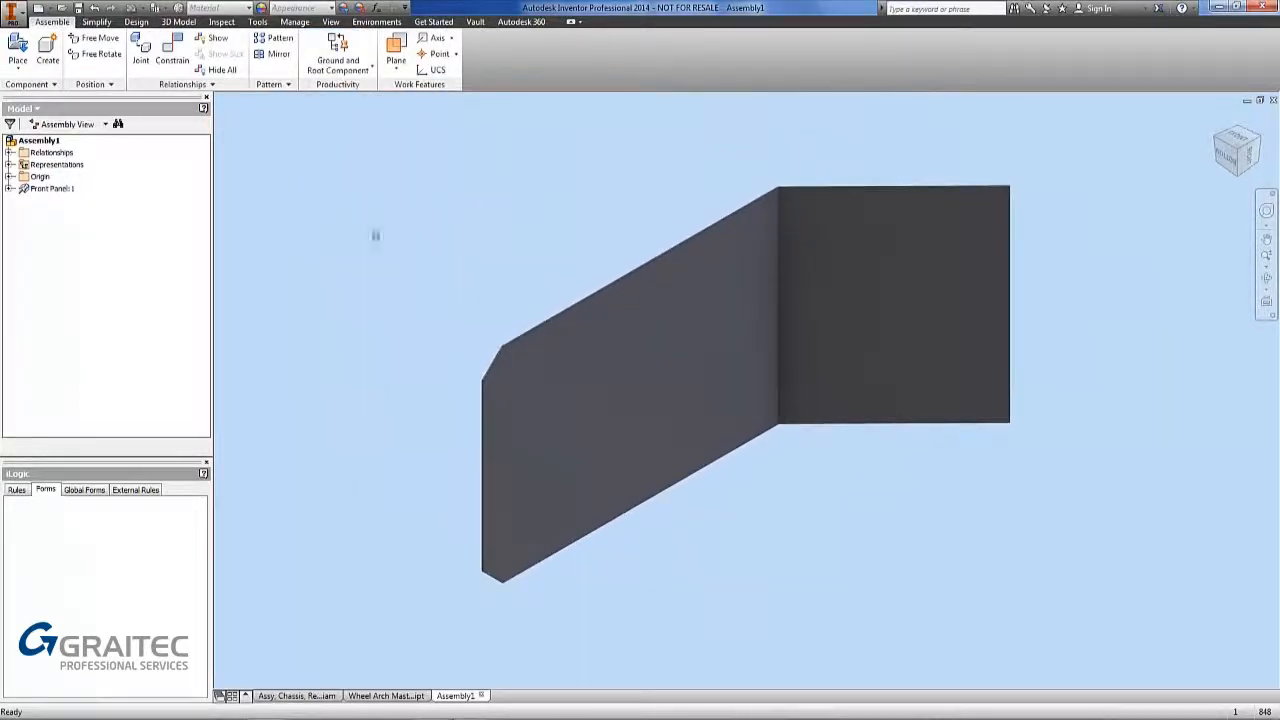
Step: Load Inside Panel.ipt, Outside Panel.ipt, Rear Panel.ipt and Top Panel.ipt together for placement in the assembly
left_click(18, 58)
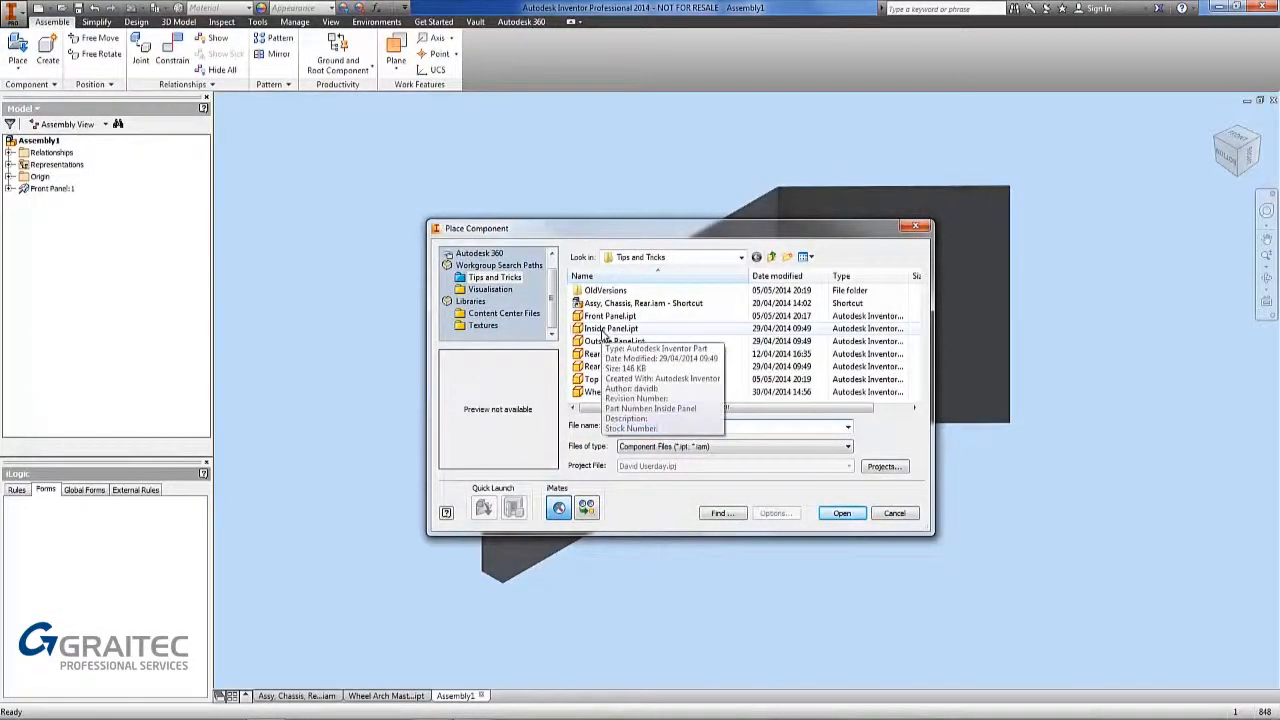
left_click(606, 329)
left_click(607, 341, "ctrl")
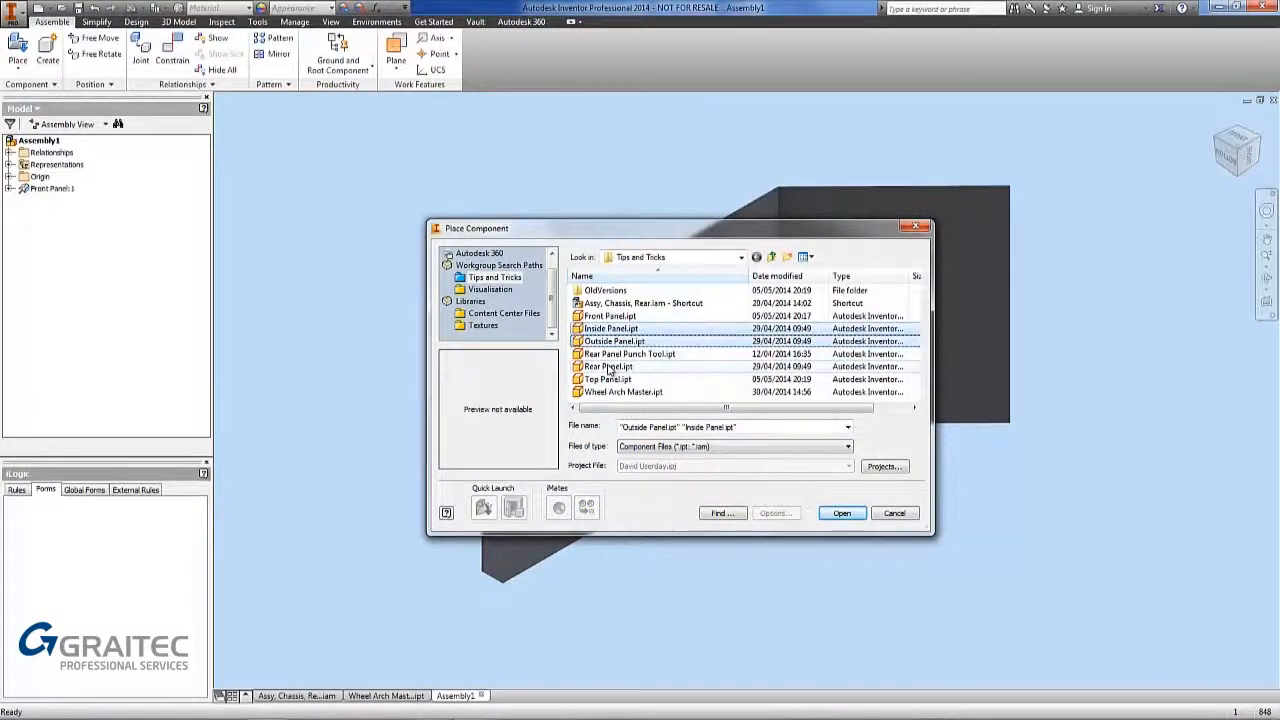
left_click(609, 367, "ctrl")
left_click(618, 381, "ctrl")
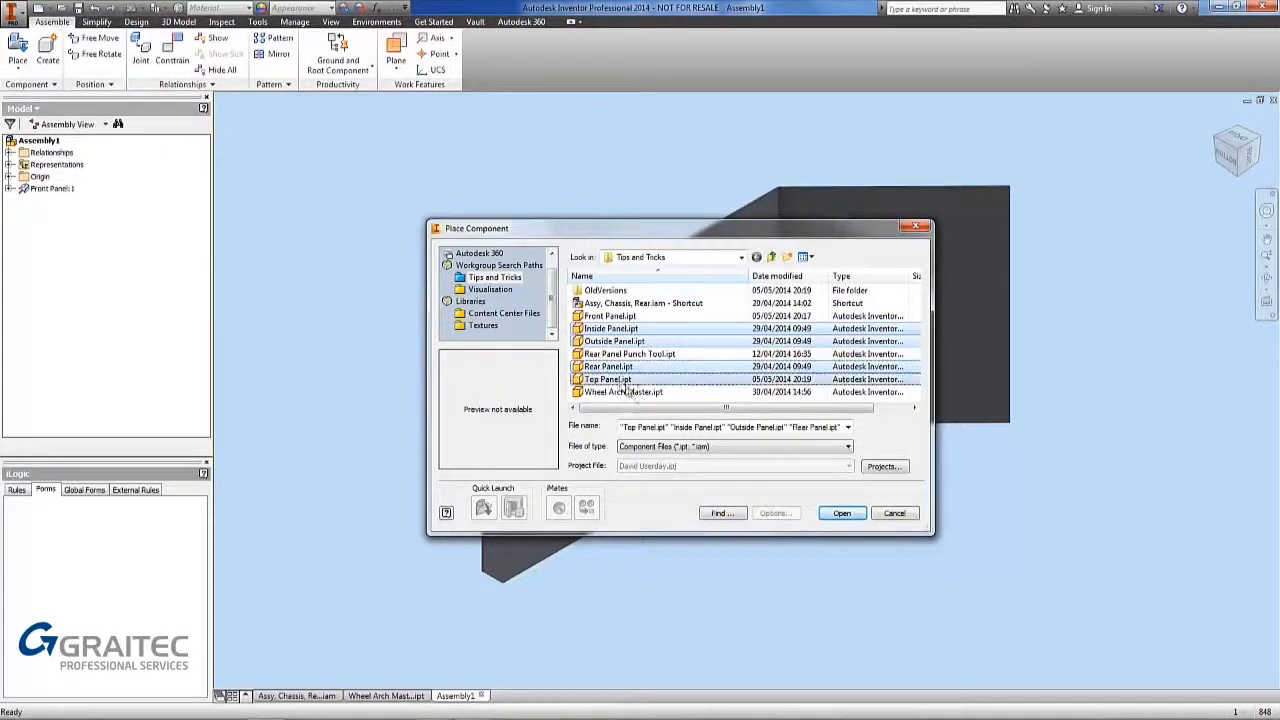
left_click(842, 513)
Step: Place one instance of each of the four loaded panels grounded at the origin and update the assembly
right_click(477, 299)
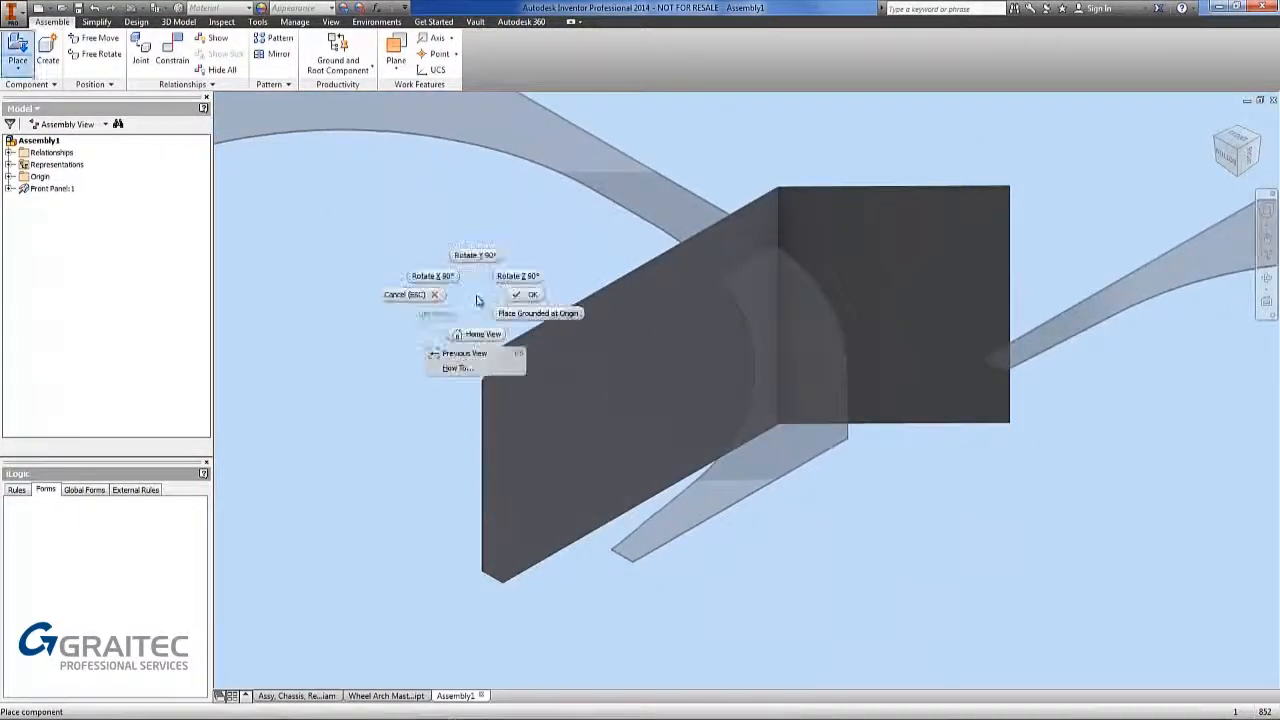
left_click(520, 311)
right_click(451, 311)
left_click(488, 307)
scroll(457, 315, "down", 1)
scroll(455, 312, "down", 2)
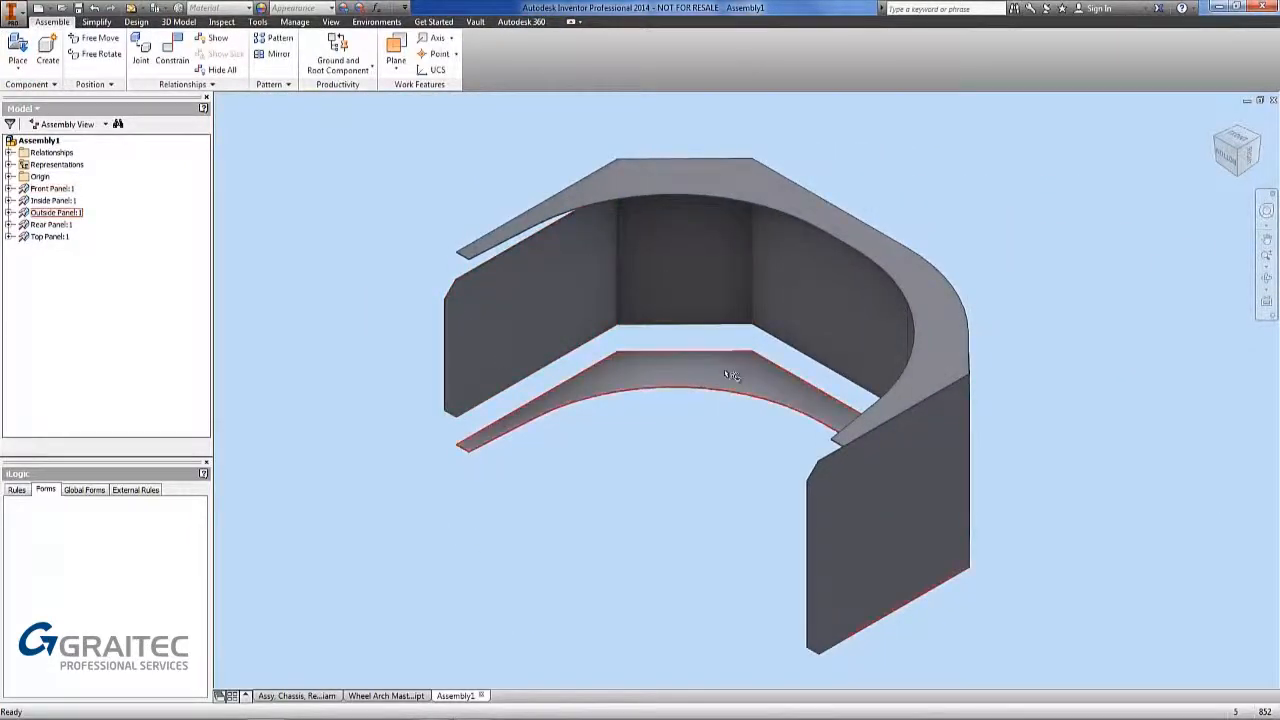
left_click(133, 9)
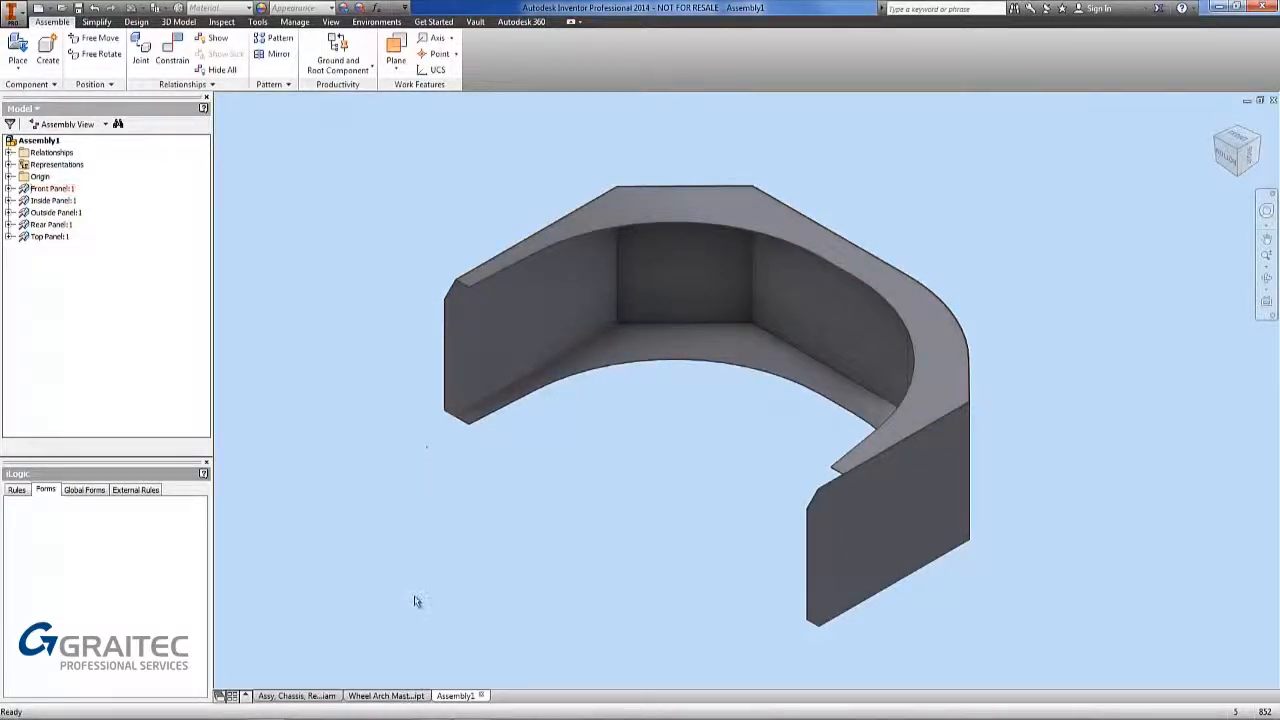
Step: Set the Depth parameter of Wheel Arch Master.ipt to 800 mm
left_click(399, 694)
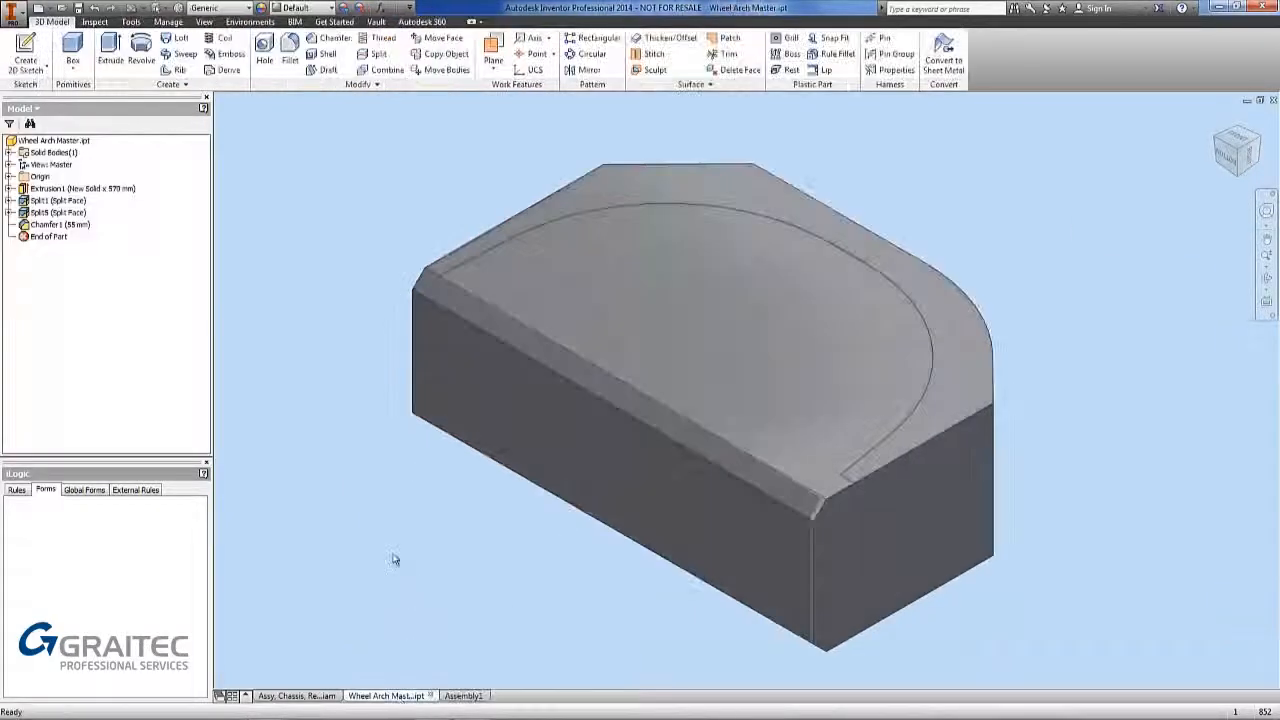
left_click(381, 8)
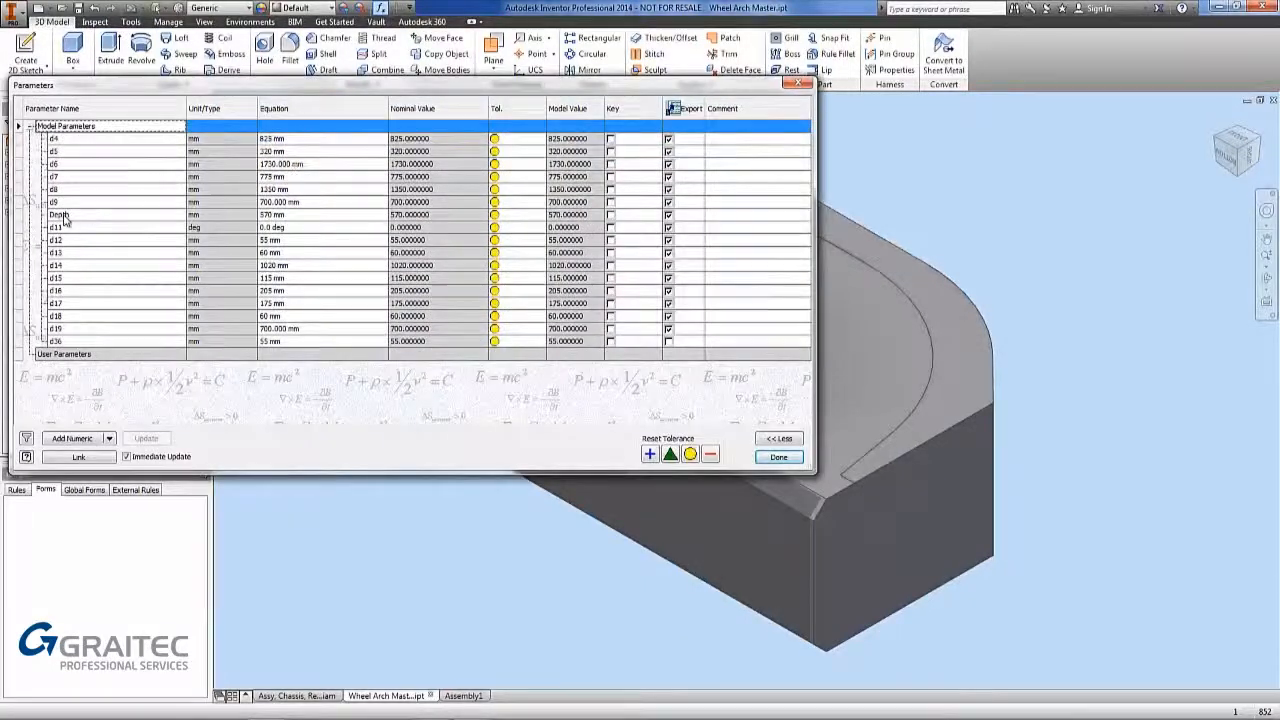
mouse_move(64, 219)
left_click(384, 215)
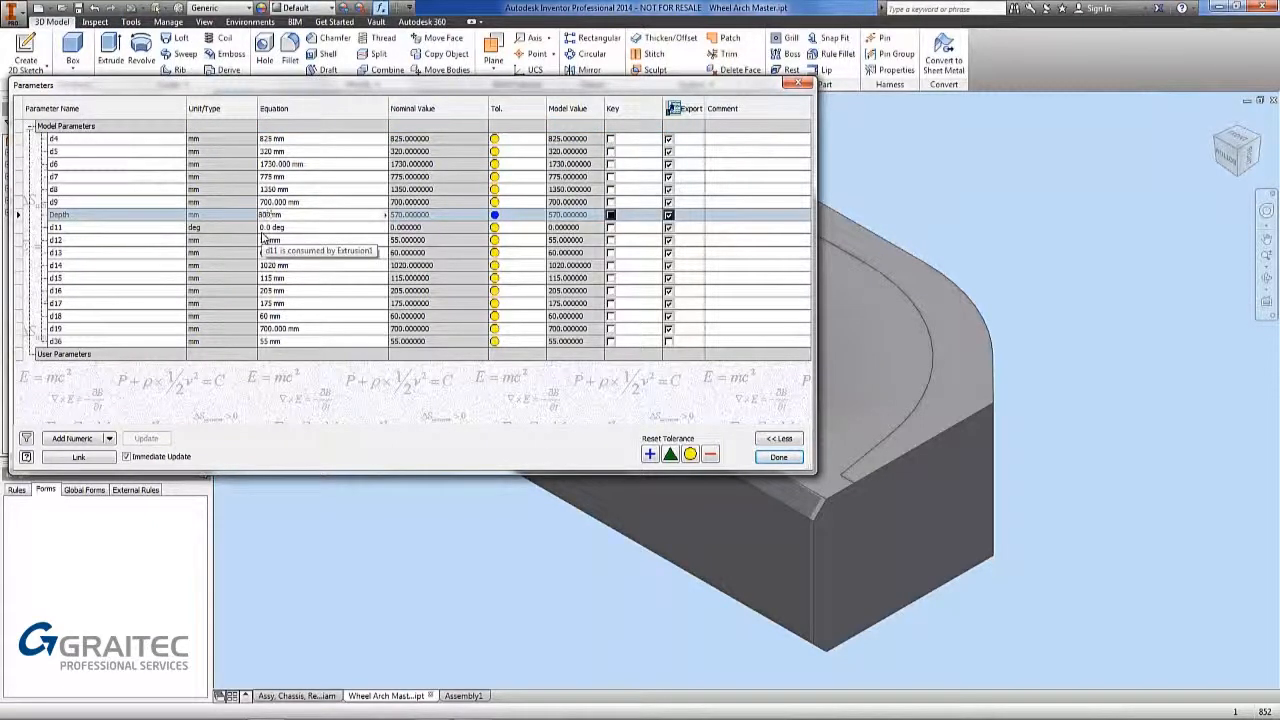
key("alt+space")
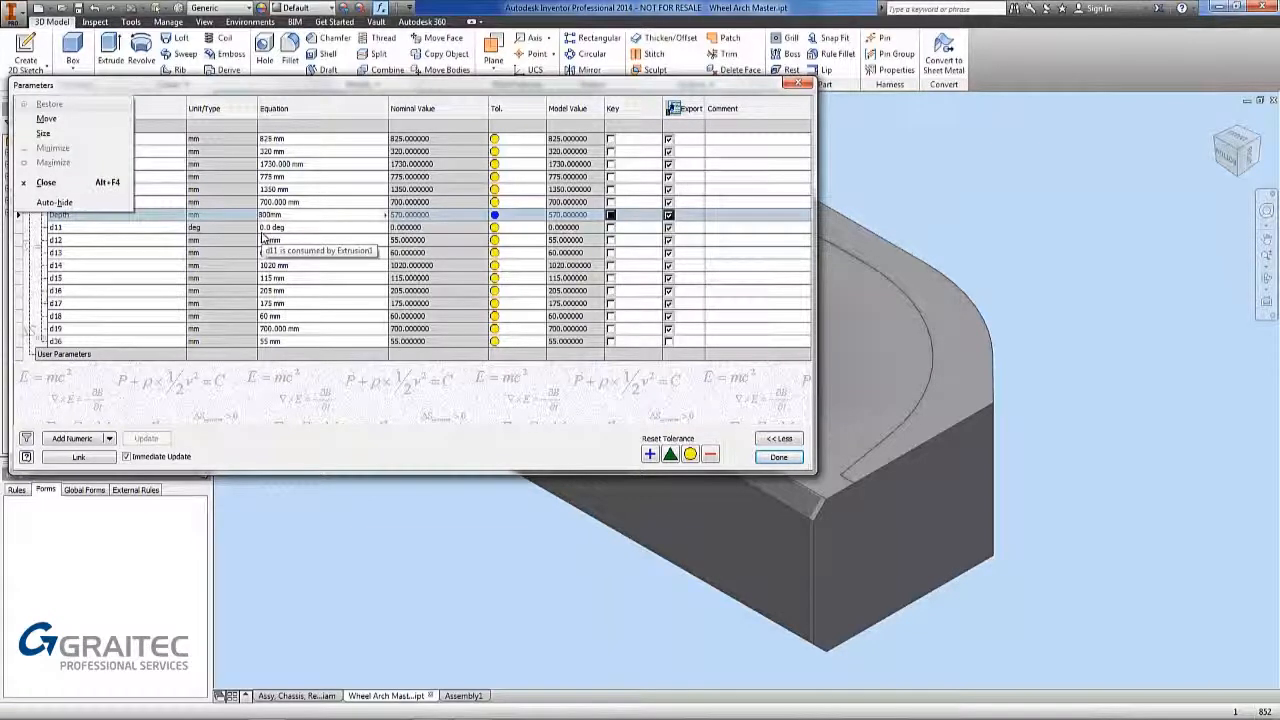
key("Escape")
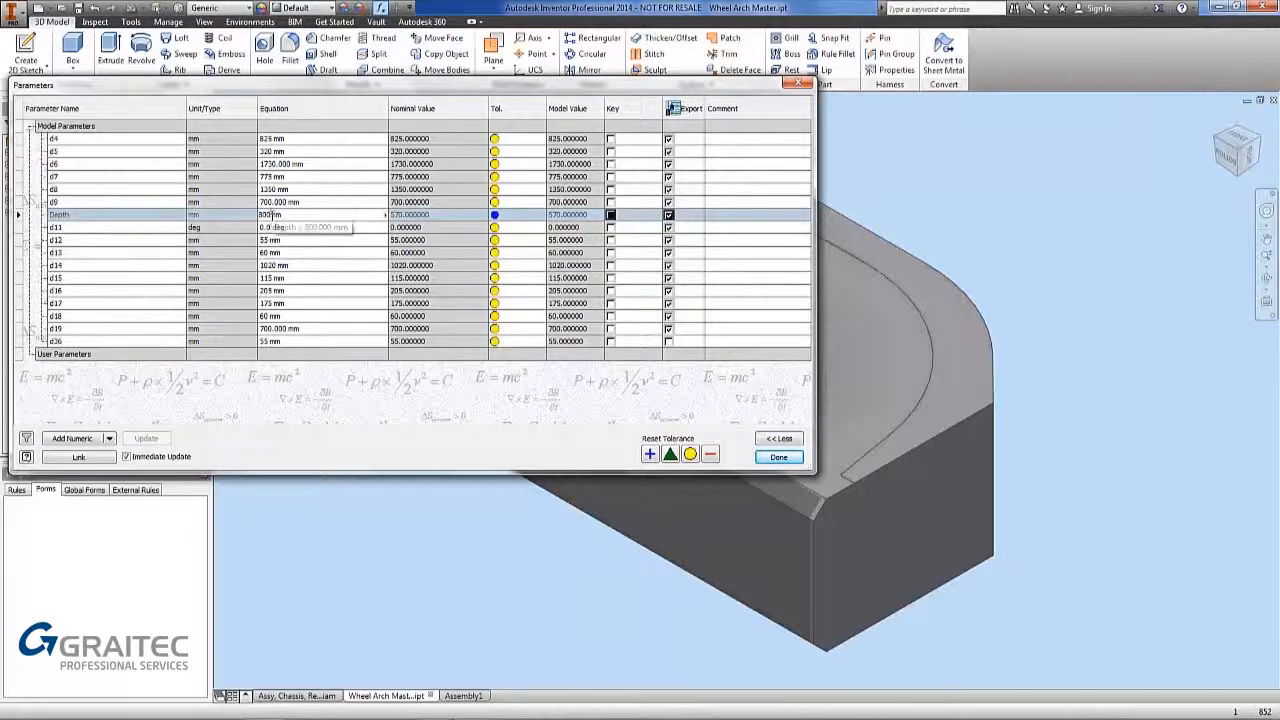
left_click(765, 458)
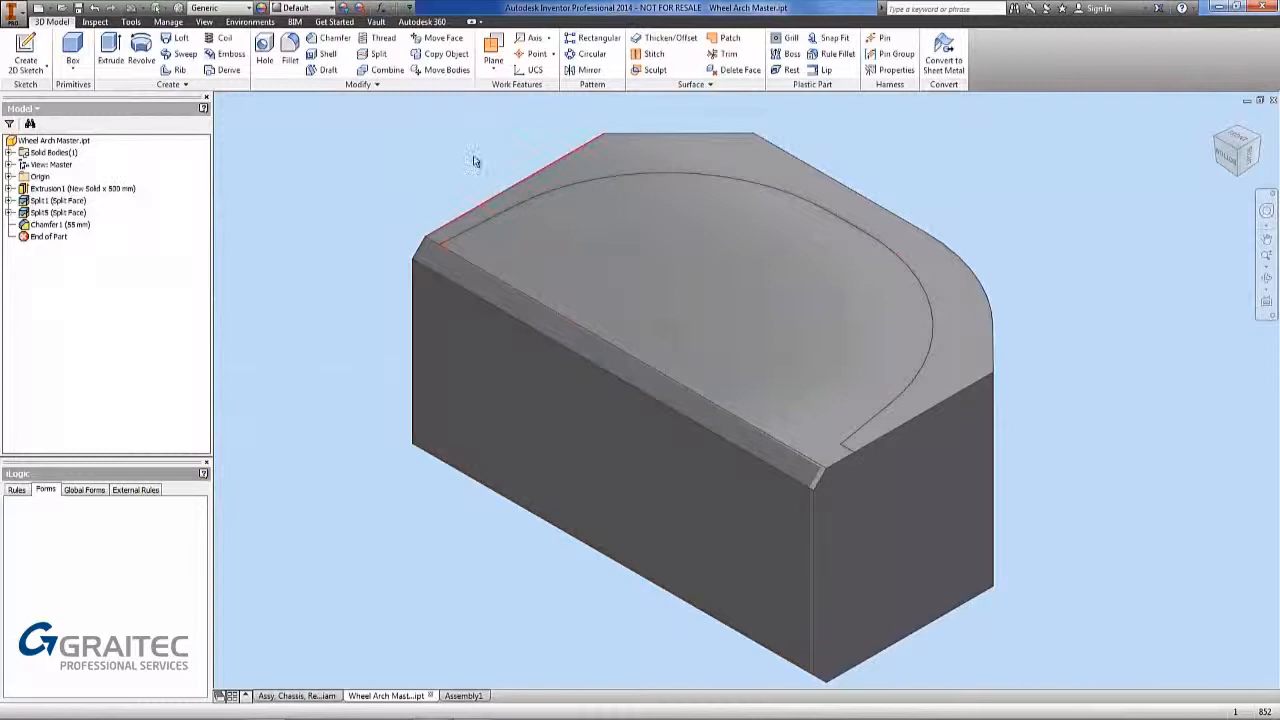
Step: Update Assembly1 to the changed master part and turn the wheel arch to an upright view
left_click(463, 695)
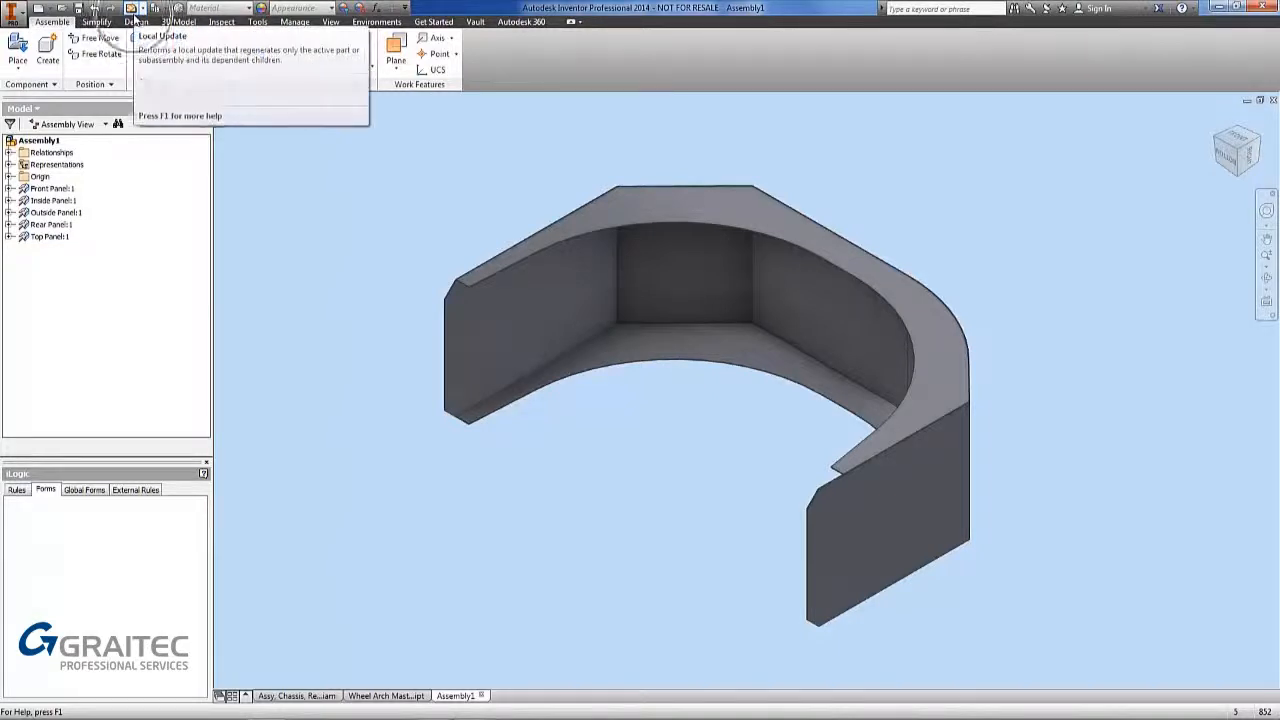
left_click(137, 10)
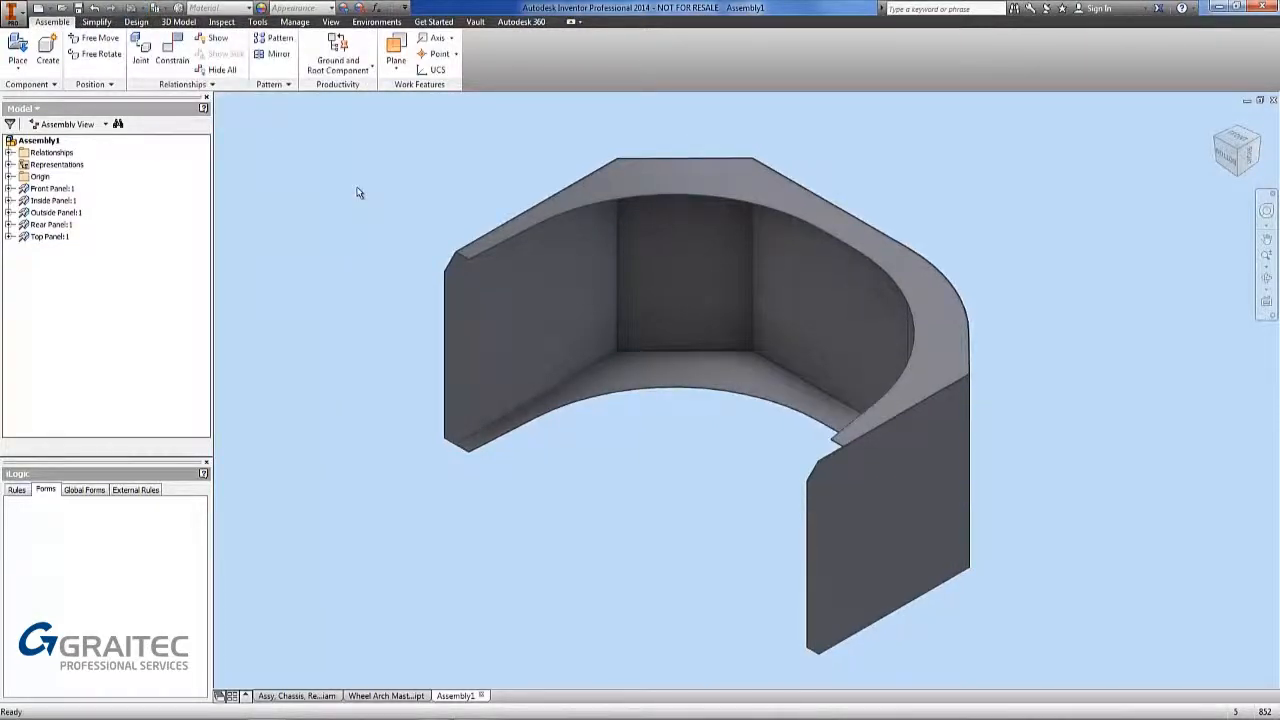
left_click(1236, 139)
left_click(1255, 122)
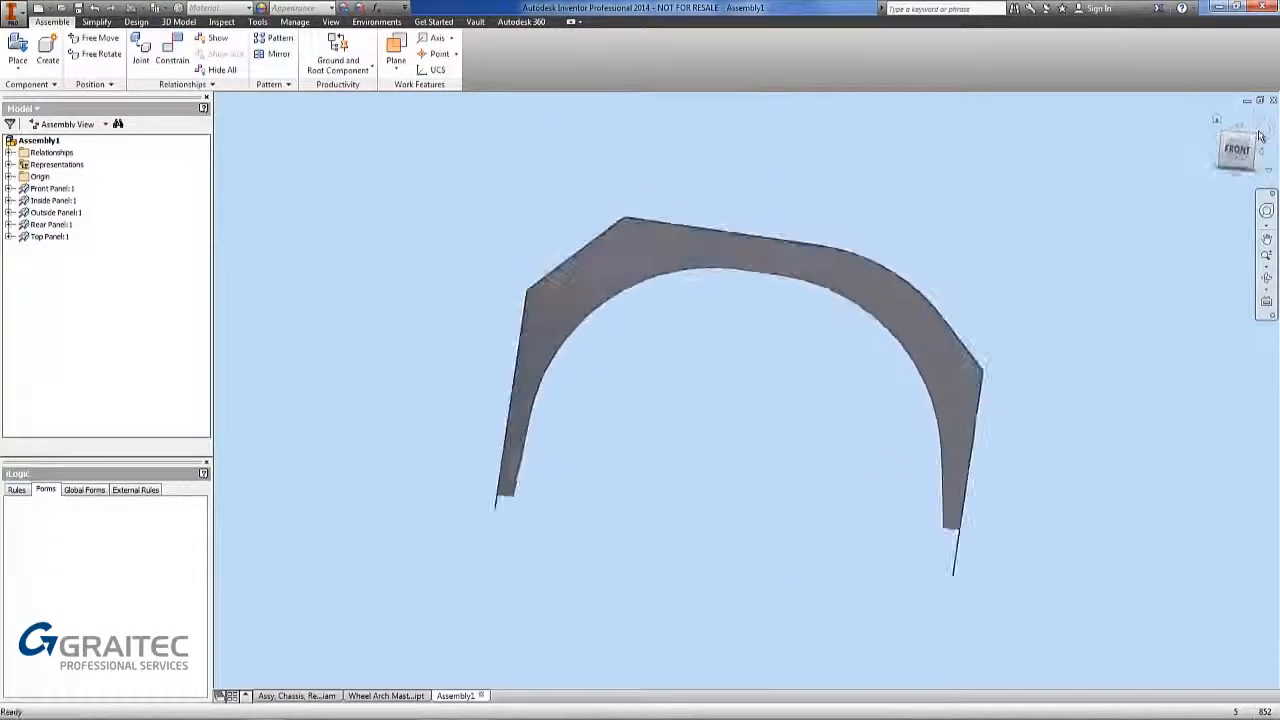
left_click(1255, 134)
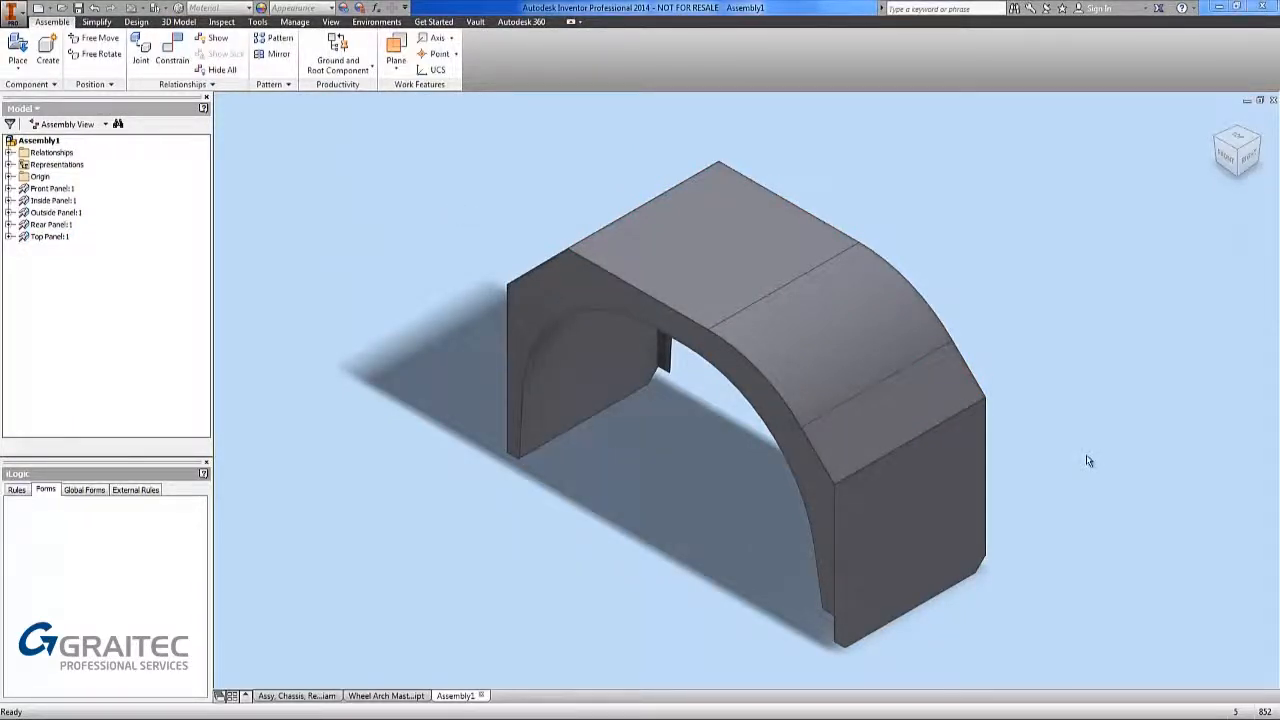
Step: Open the top panel from the assembly and activate its existing flat pattern
right_click(847, 371)
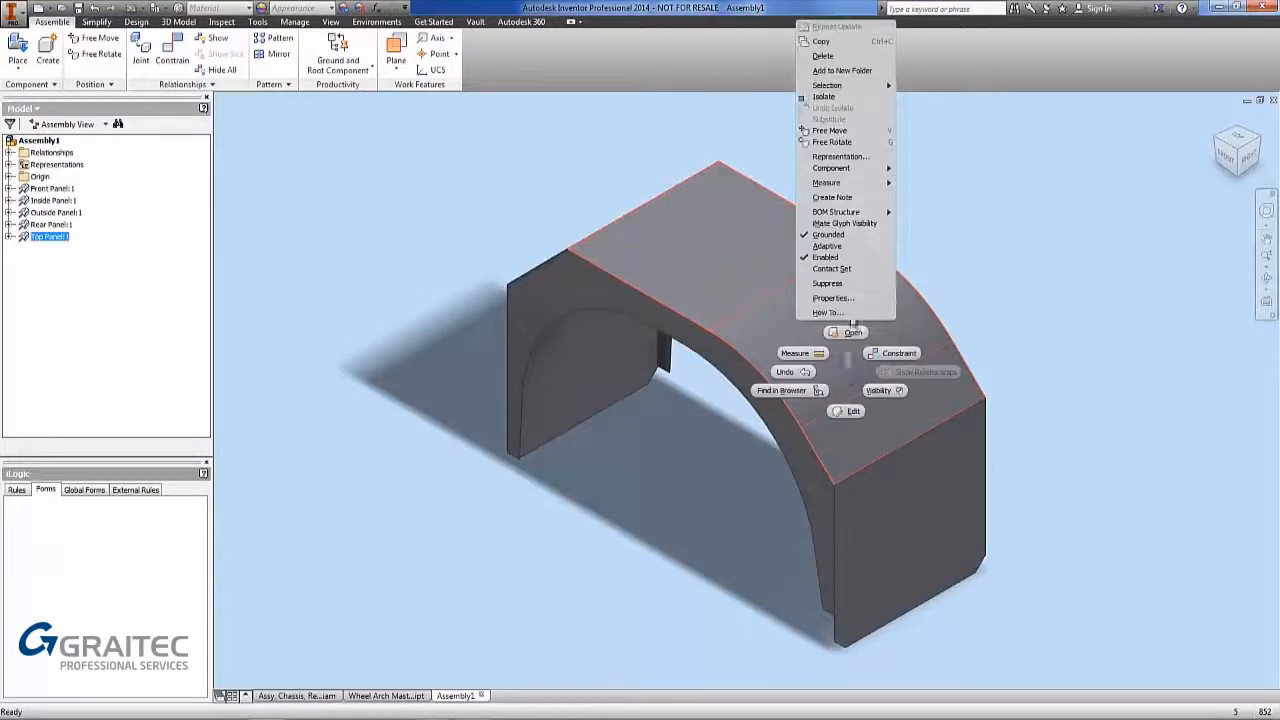
left_click(849, 333)
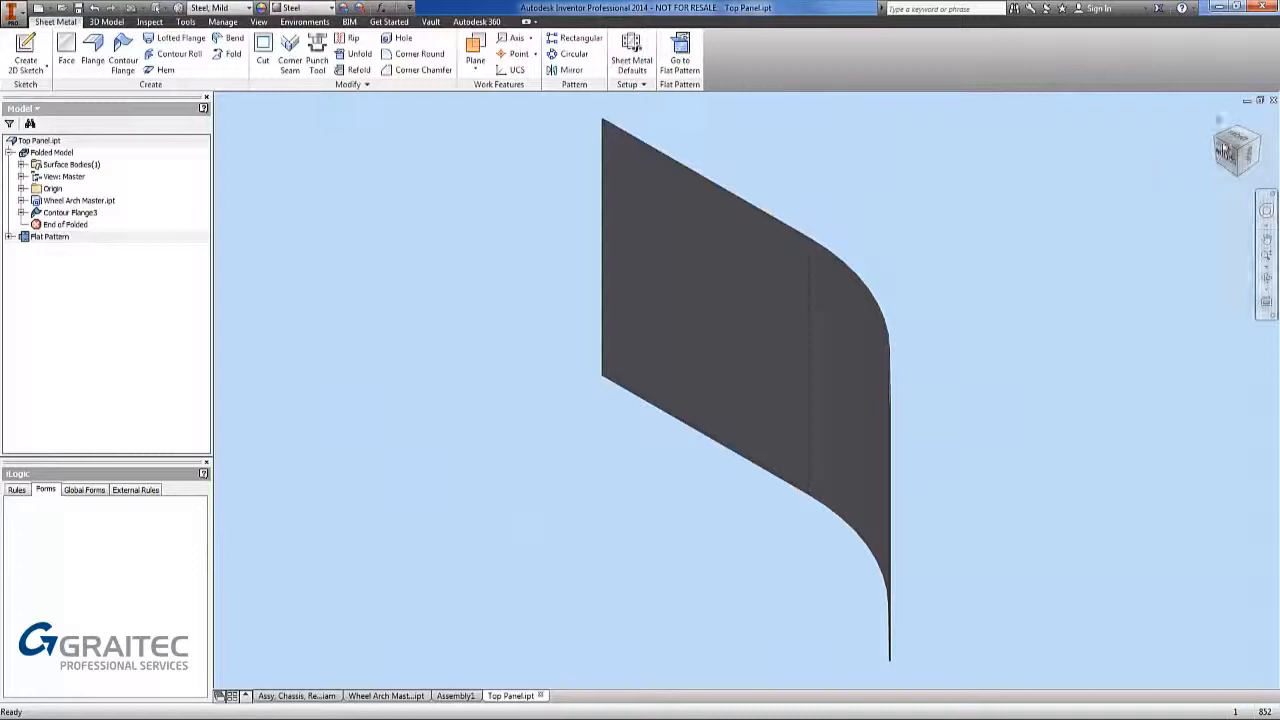
left_click(1248, 146)
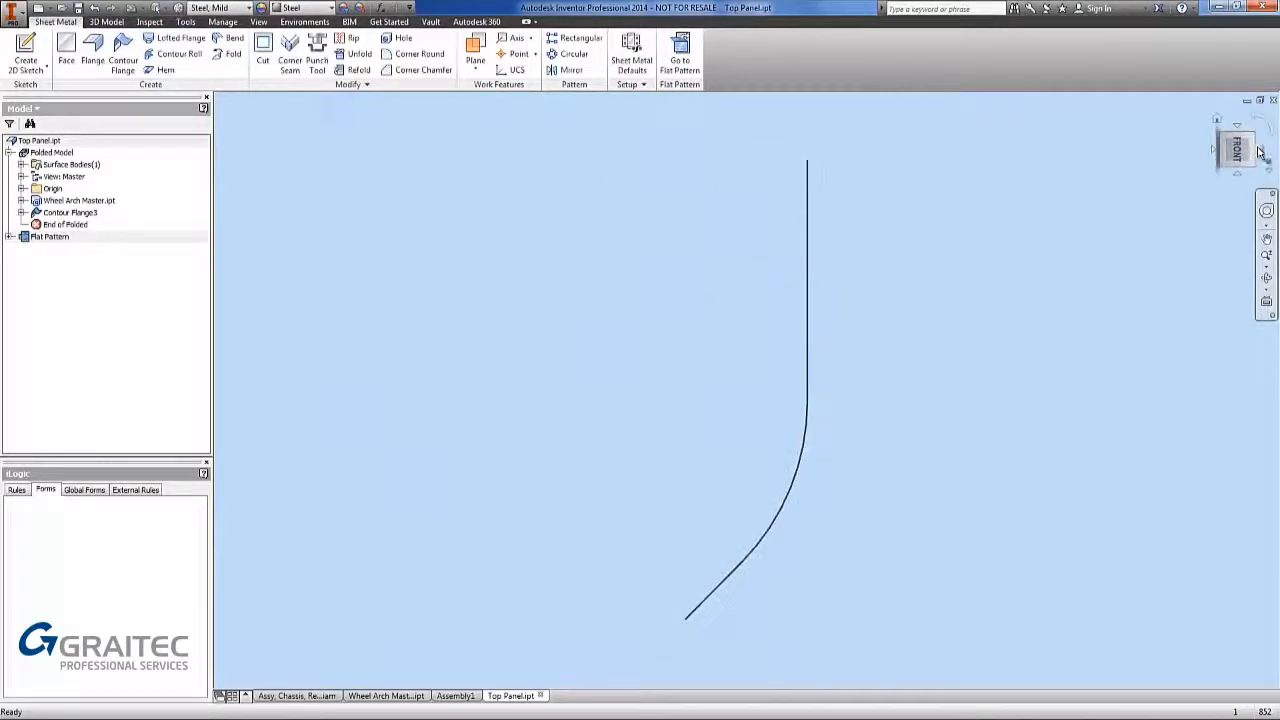
left_click(1259, 151)
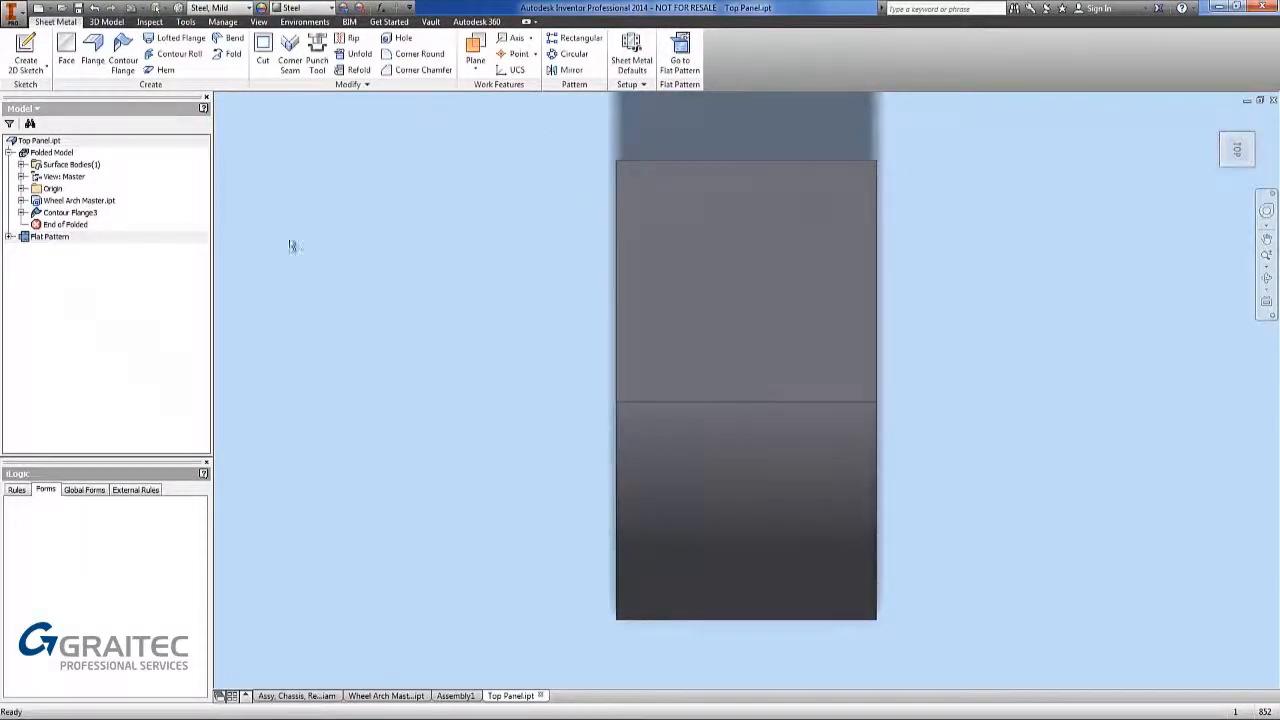
double_click(40, 238)
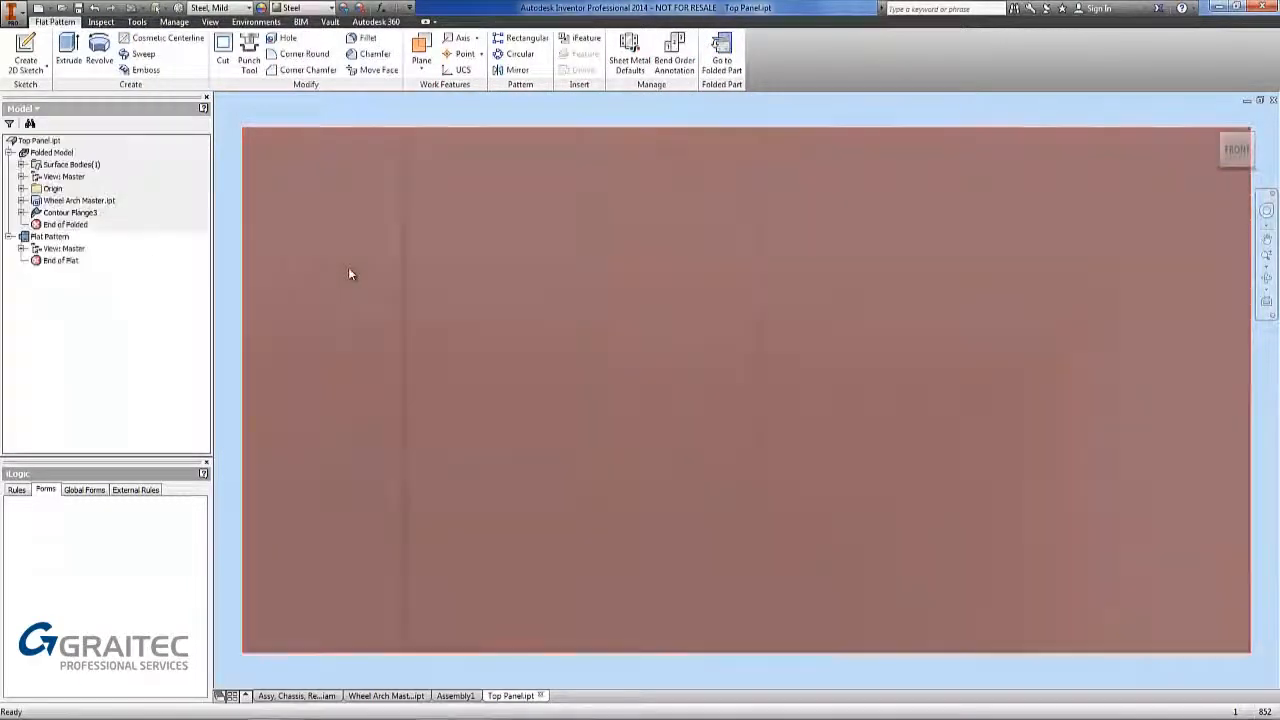
Step: Export the flat pattern's face as an AutoCAD R12/LT 2 DXF file named top panel in the Workspace folder
right_click(348, 267)
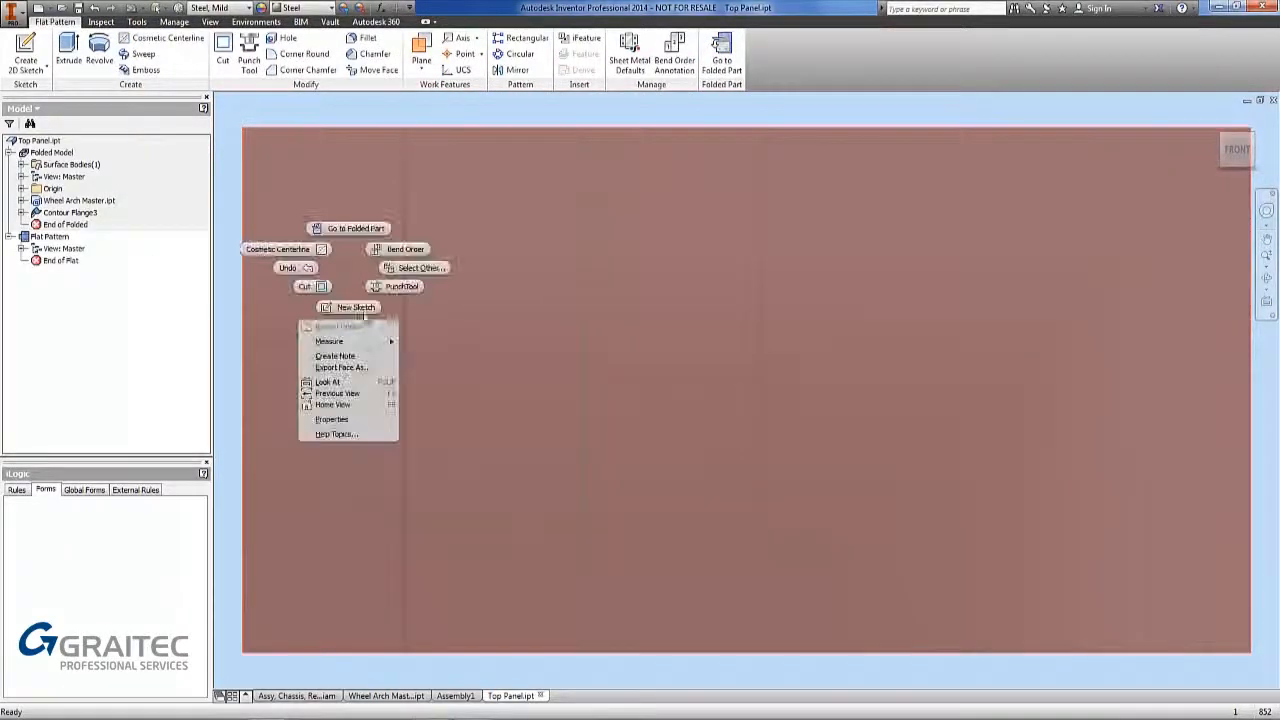
left_click(353, 375)
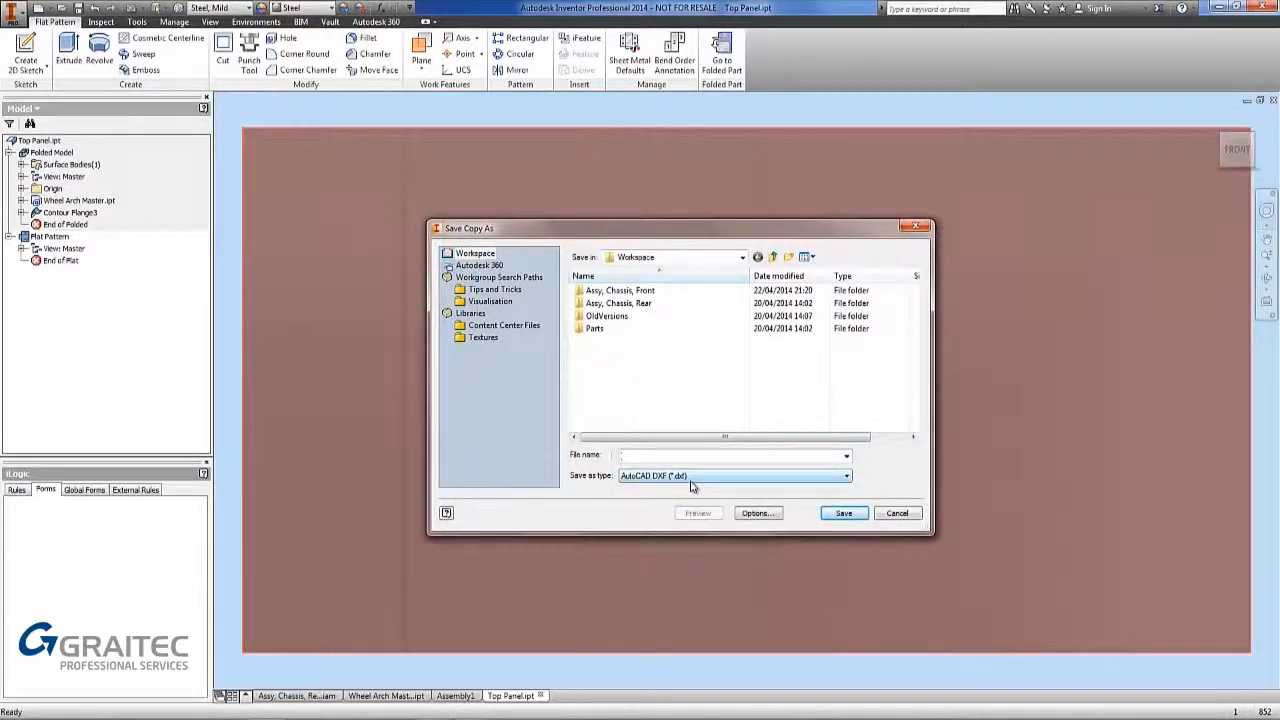
left_click(756, 513)
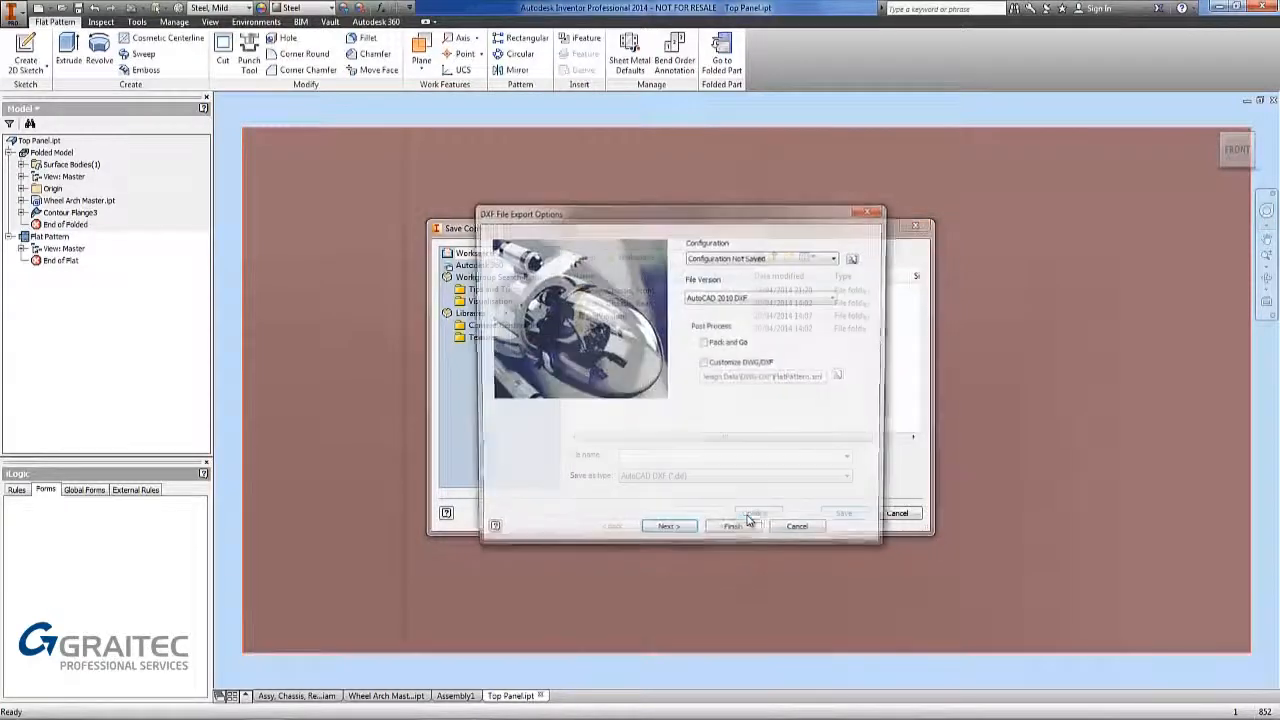
left_click(744, 298)
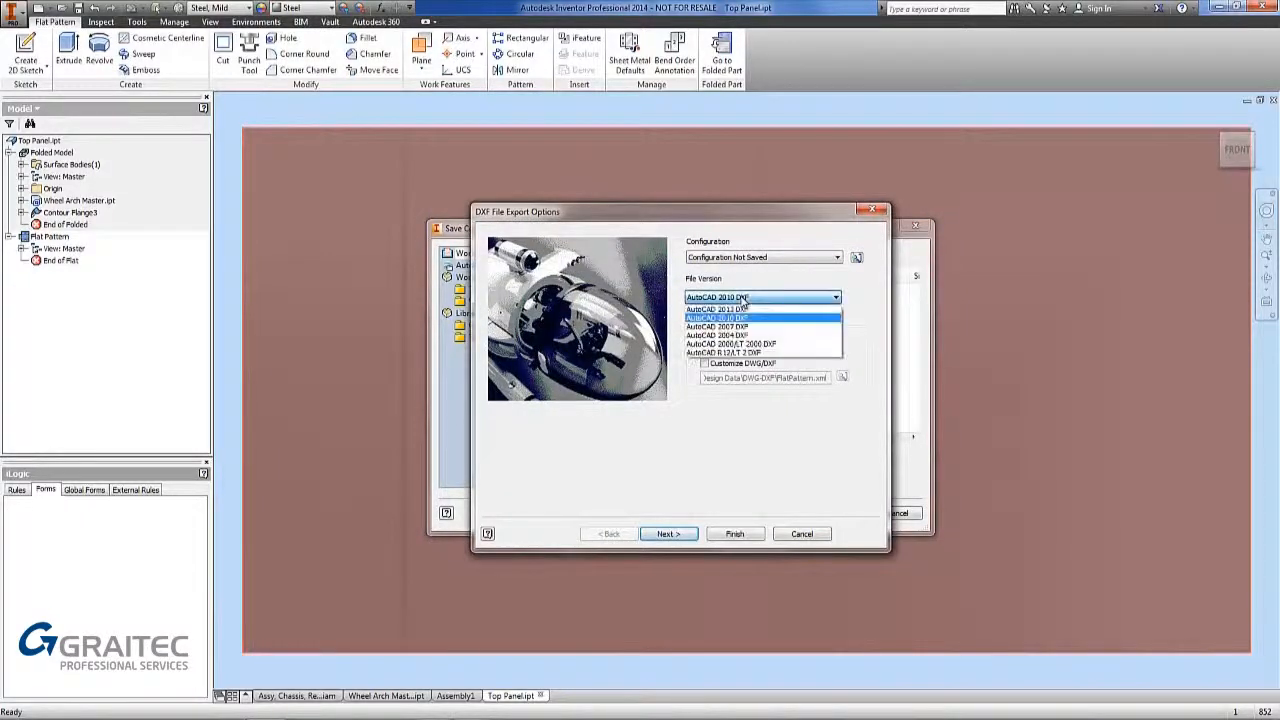
left_click(737, 354)
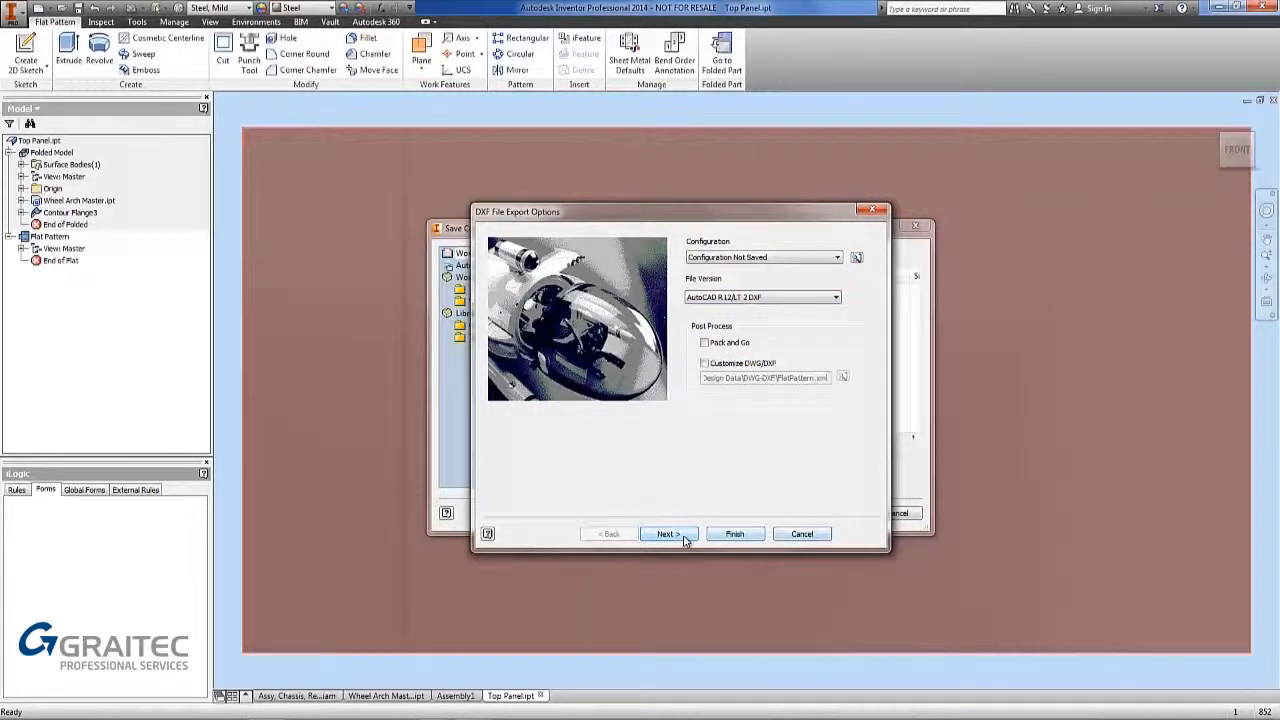
left_click(734, 534)
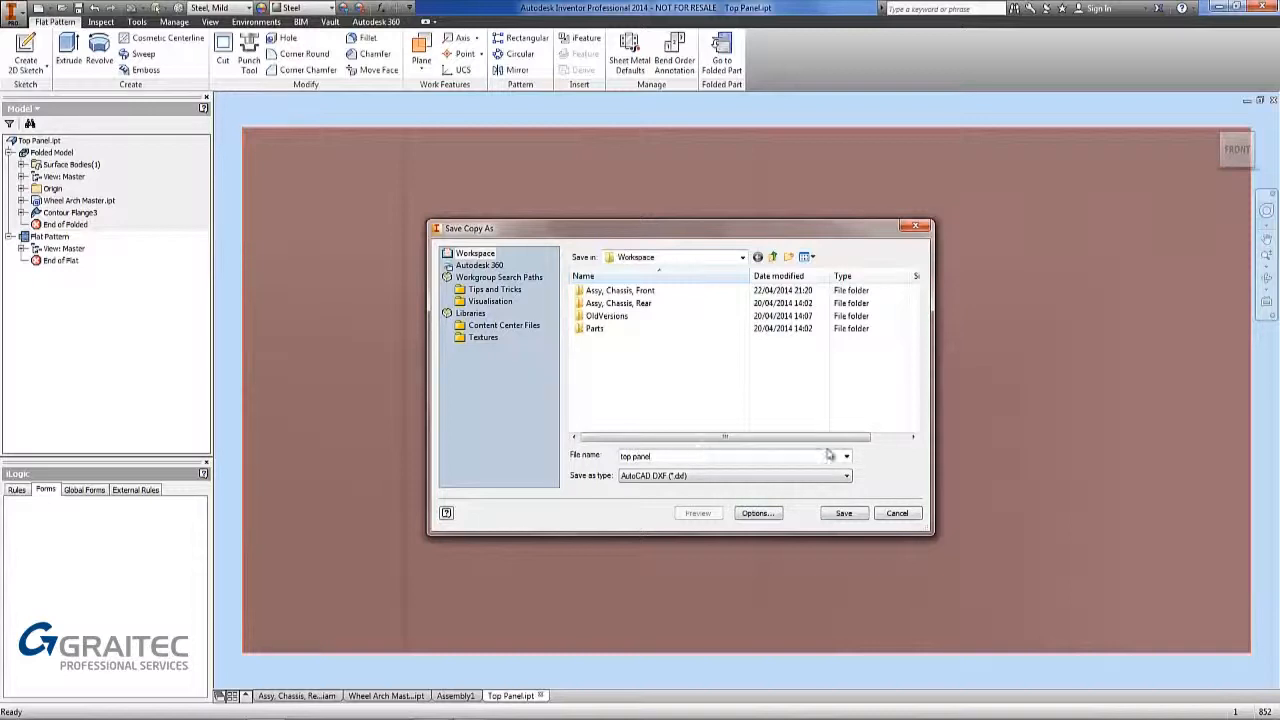
left_click(843, 514)
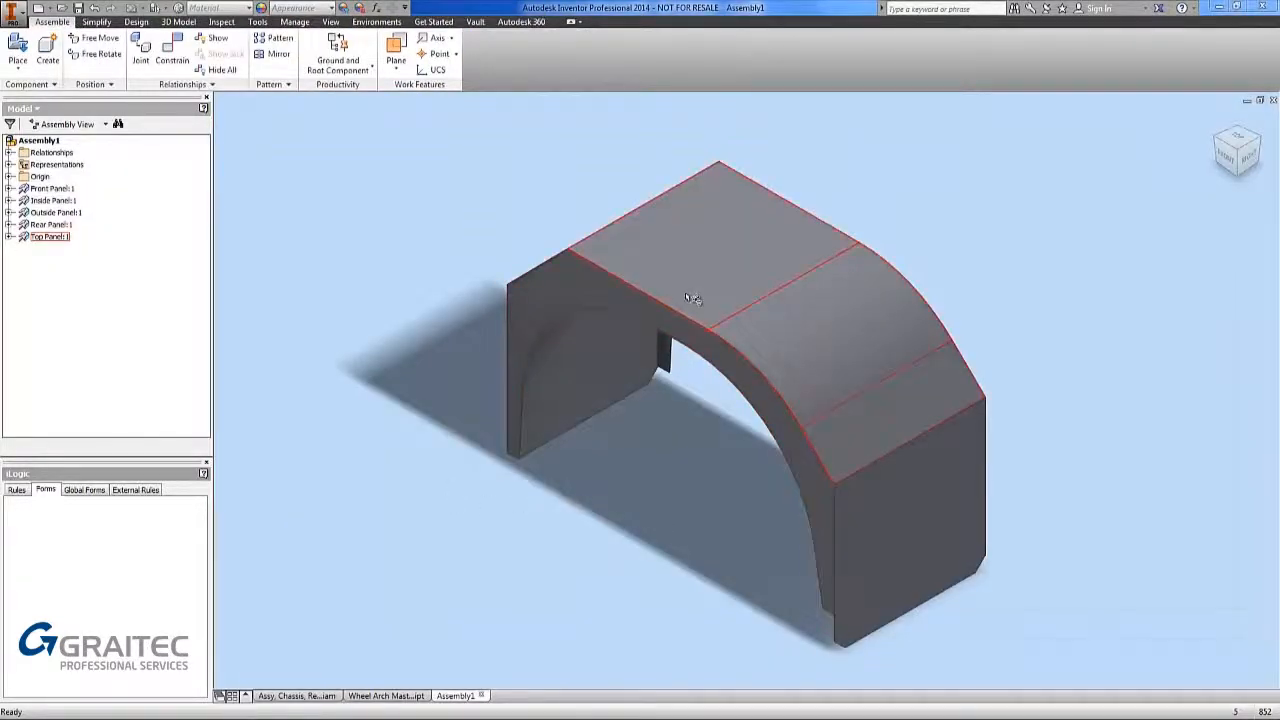
Step: Reopen the top panel from Assembly1 in its folded state and orient it for work on its flat upper face
right_click(686, 297)
left_click(620, 373)
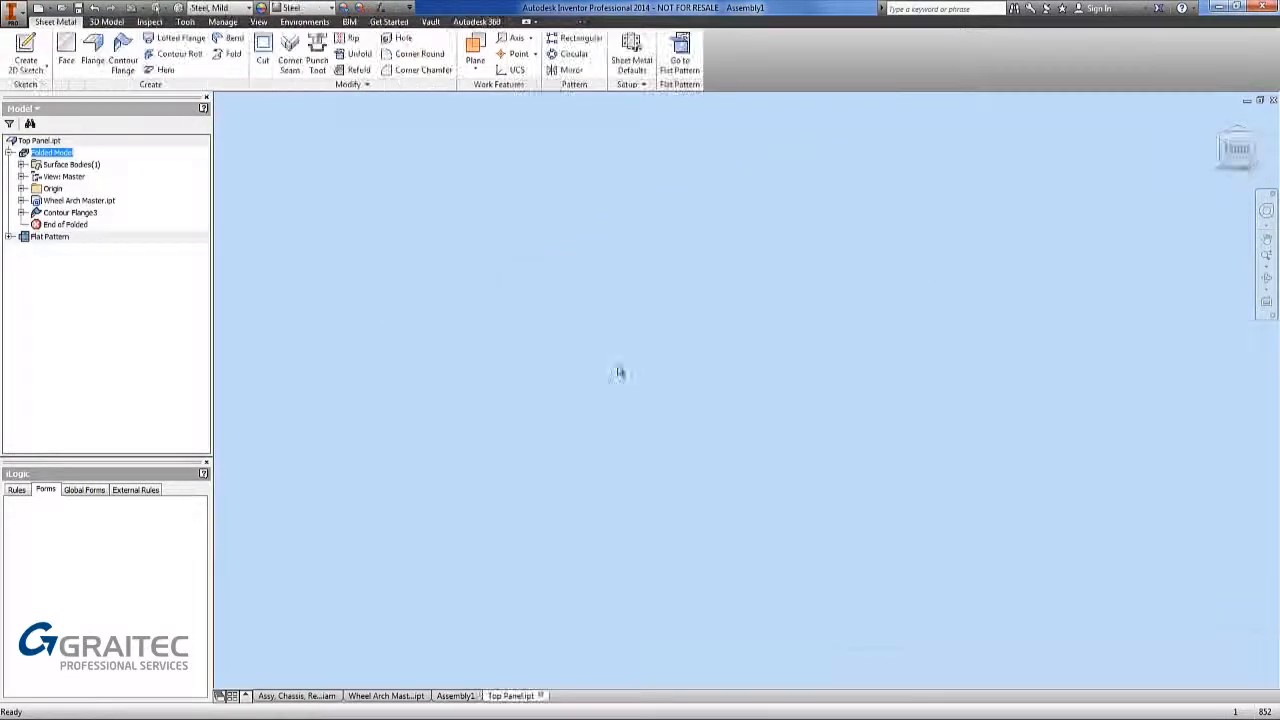
left_click(1238, 136)
left_click(1241, 133)
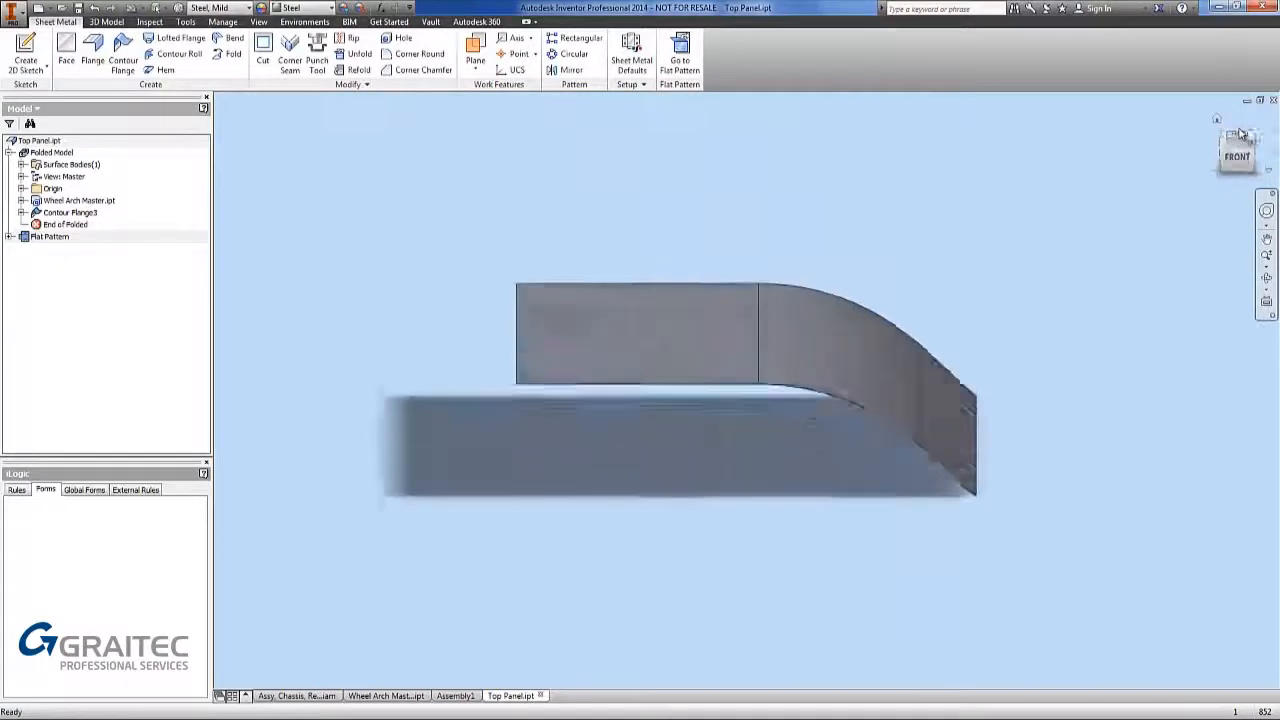
Step: Sketch two vertically aligned centre points on the top panel's flat face, near its free short edge
left_click(25, 45)
left_click(614, 363)
left_click(238, 69)
left_click(663, 326)
left_click(666, 427)
right_click(543, 354)
left_click(549, 313)
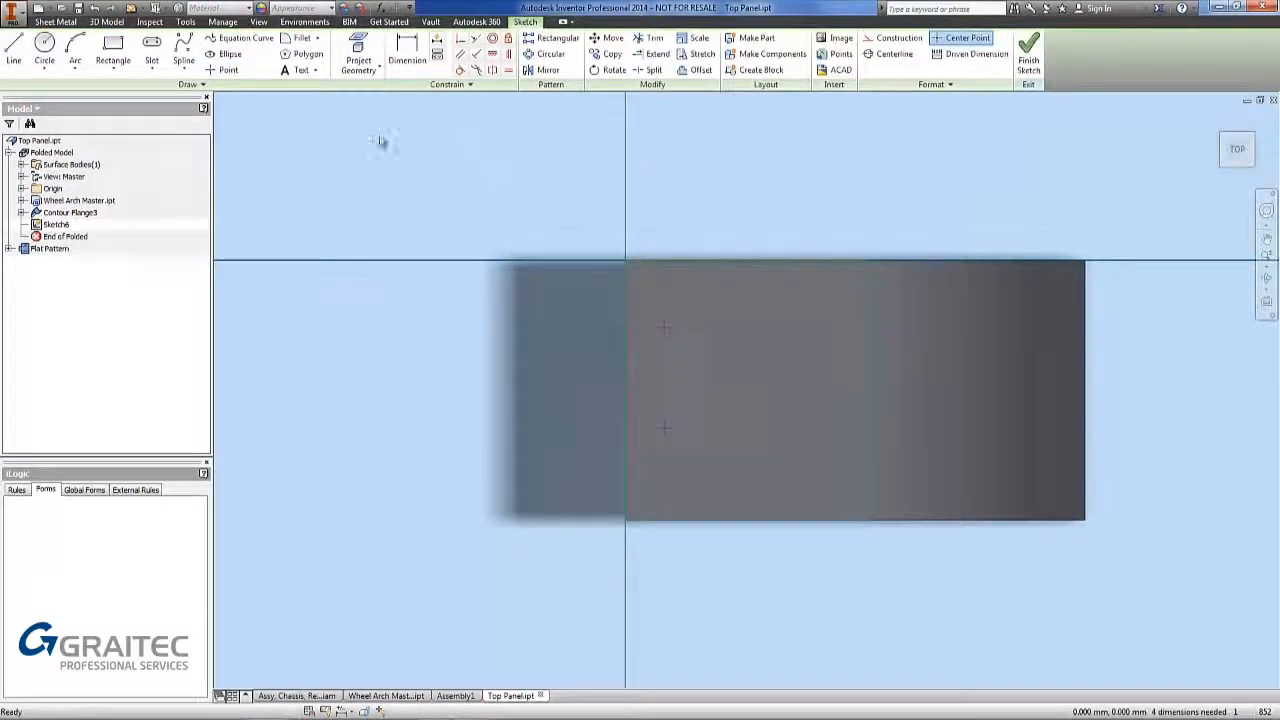
right_click(491, 140)
left_click(400, 108)
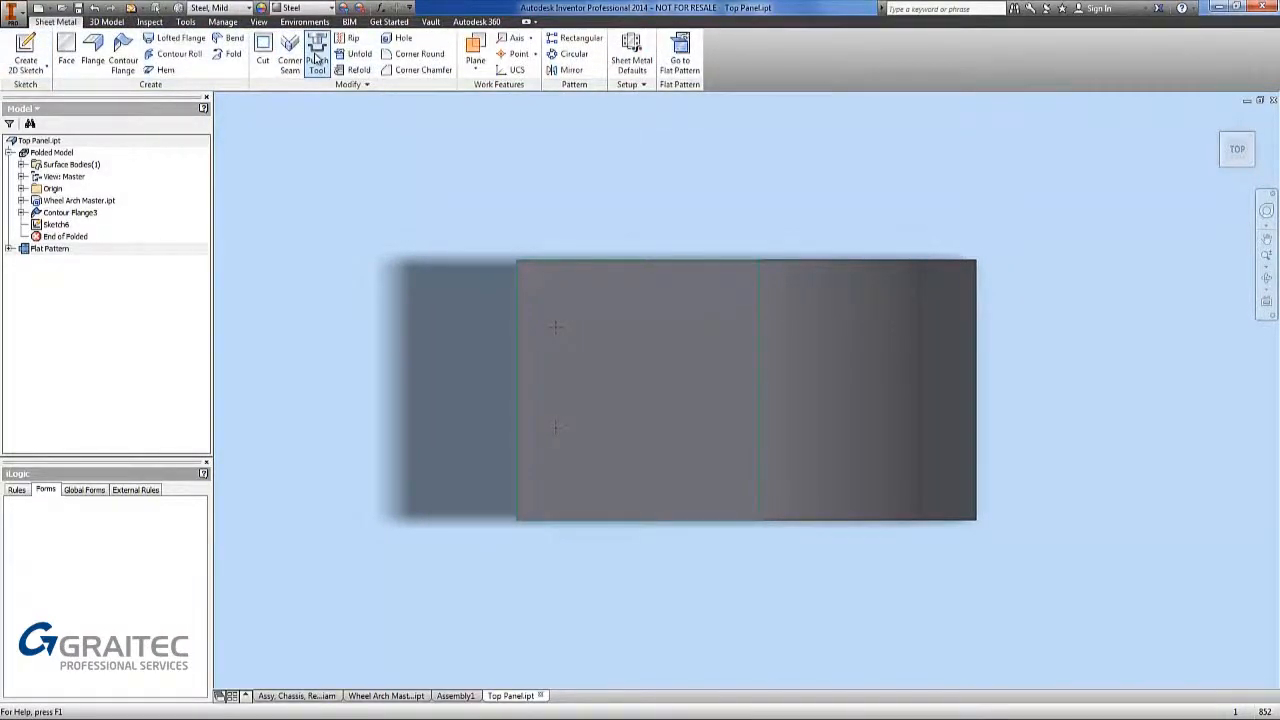
Step: Punch the top panel at both sketched centre points with the PERFARATE.ide punch at its default settings
left_click(316, 60)
scroll(632, 358, "down", 3)
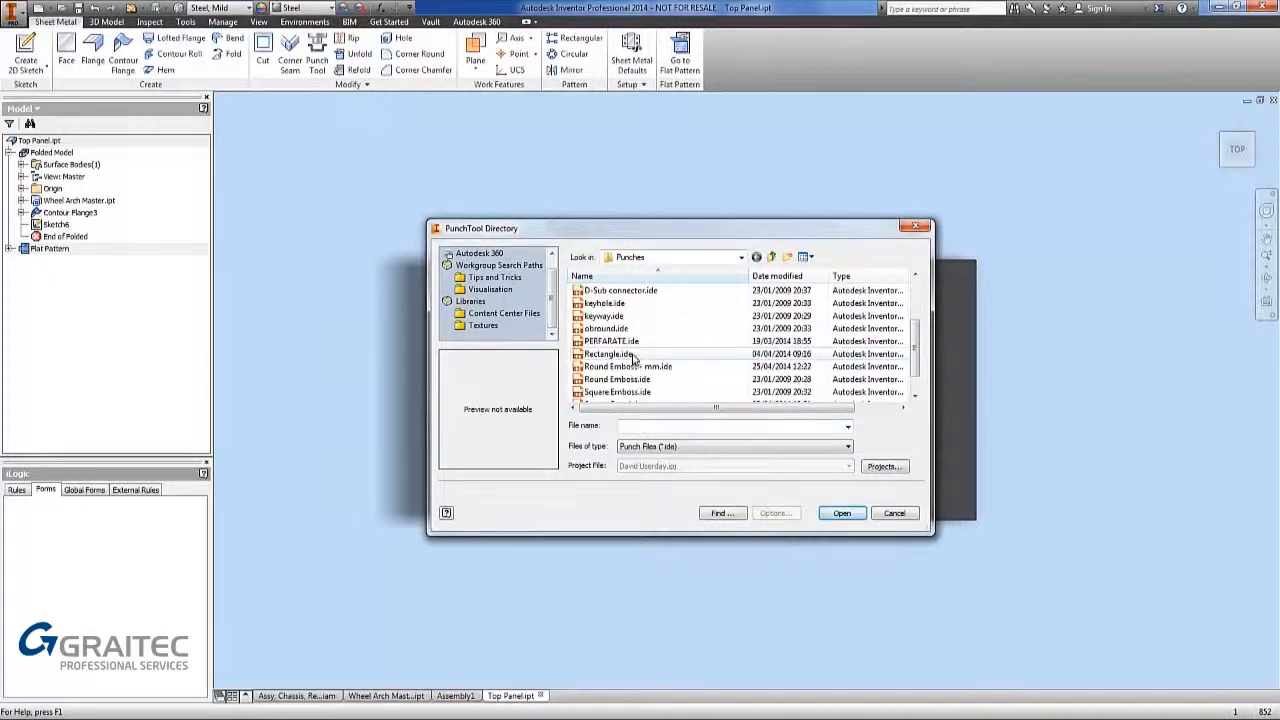
left_click(611, 341)
left_click(842, 513)
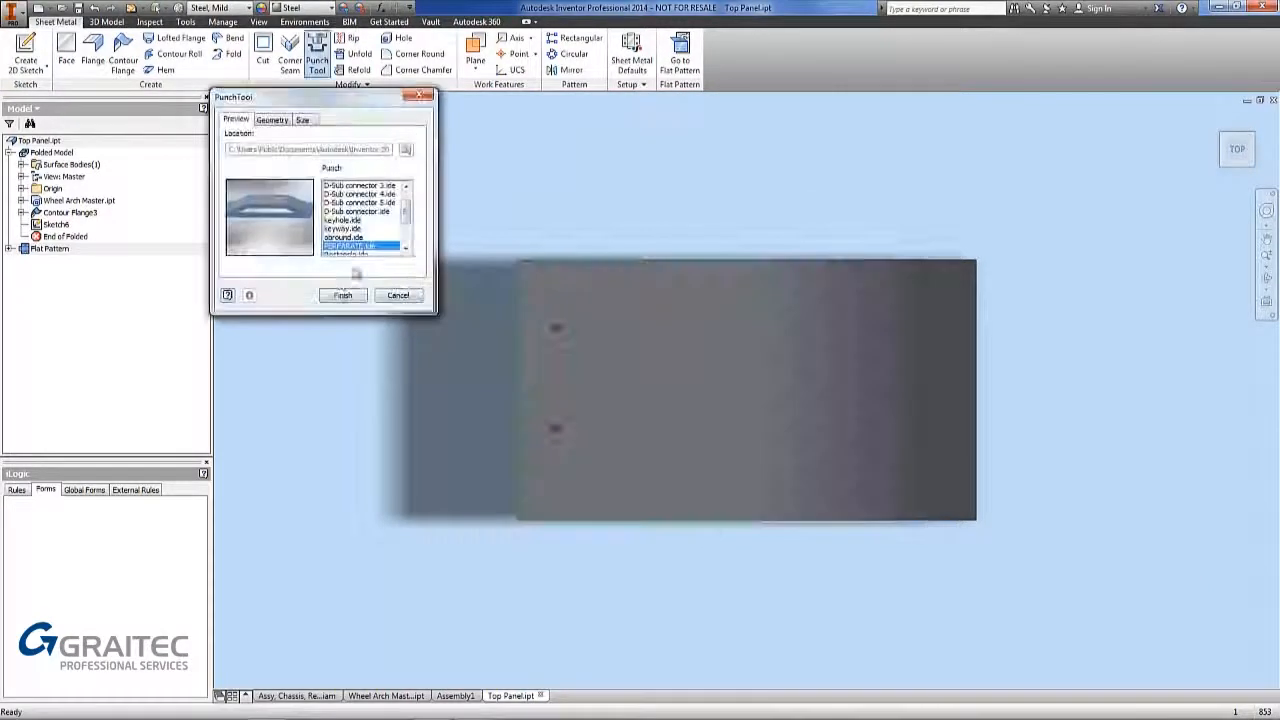
left_click(342, 296)
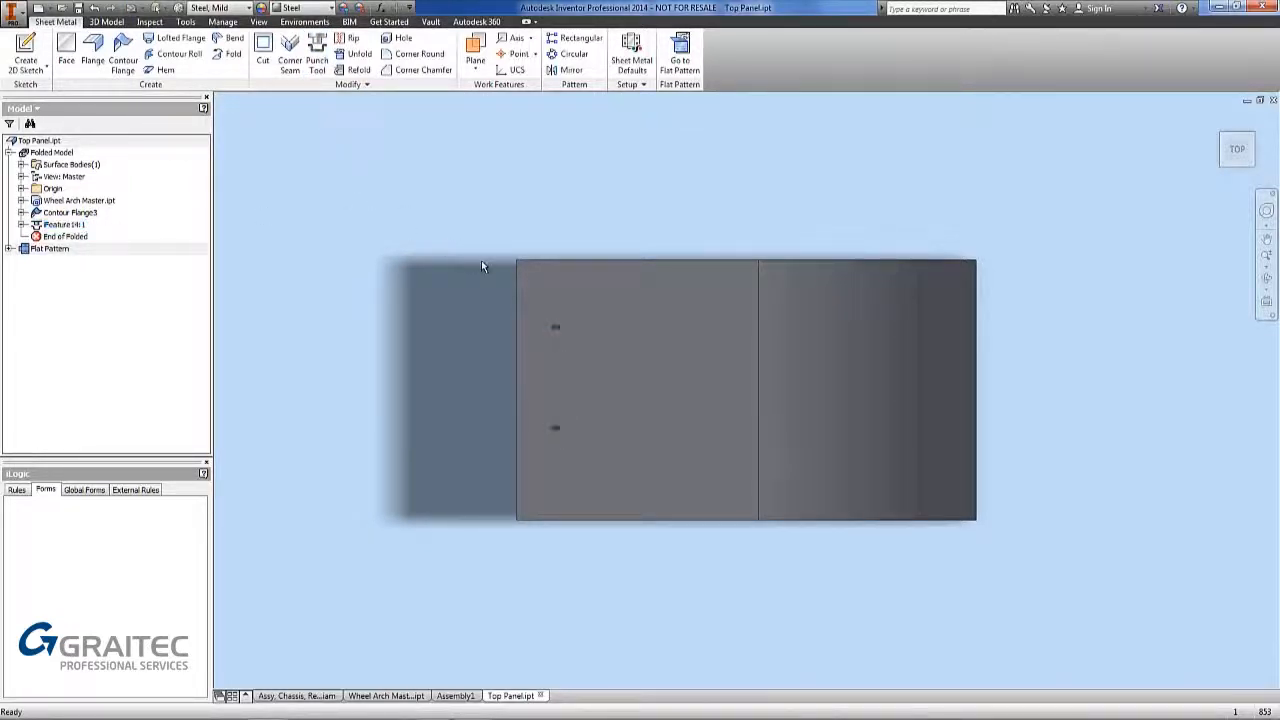
Step: Examine the punched louvre form on the top panel up close, and return the panel to an isometric view
key("F4")
key("F4")
left_click_drag(590, 380, 608, 195)
scroll(562, 304, "down", 8)
middle_click_drag(520, 454, 577, 354)
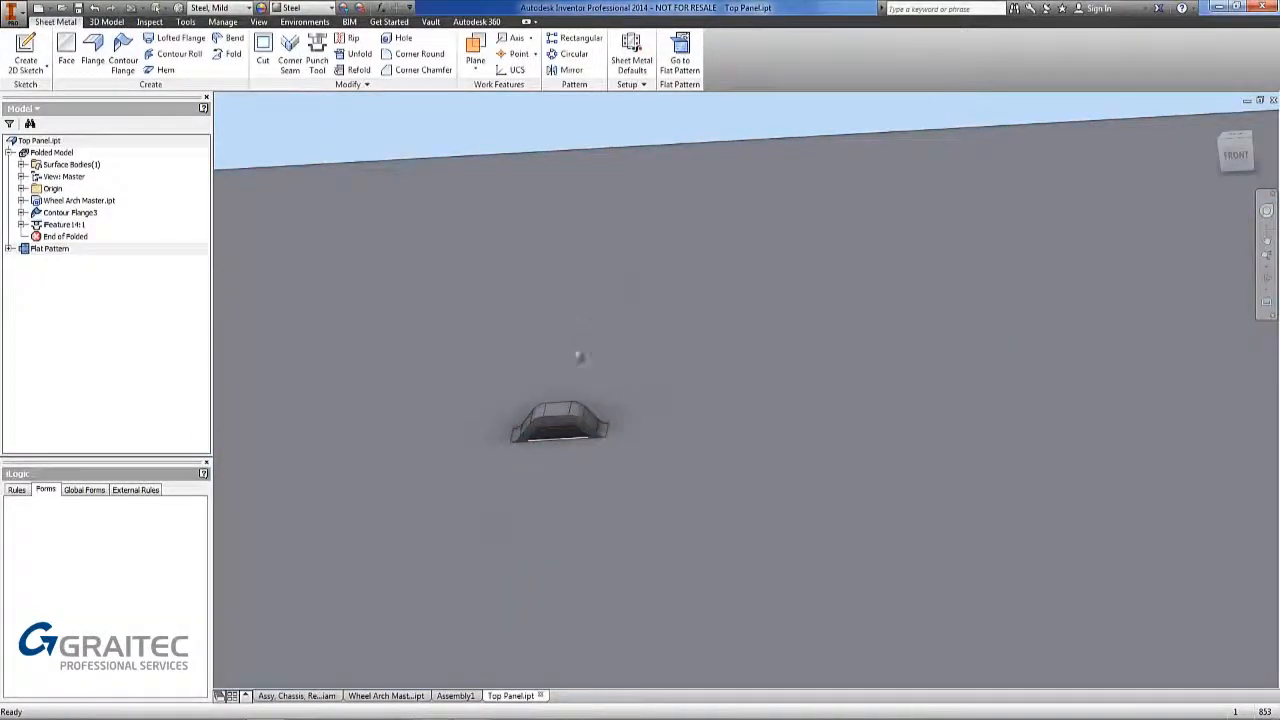
scroll(575, 352, "up", 4)
scroll(583, 353, "up", 3)
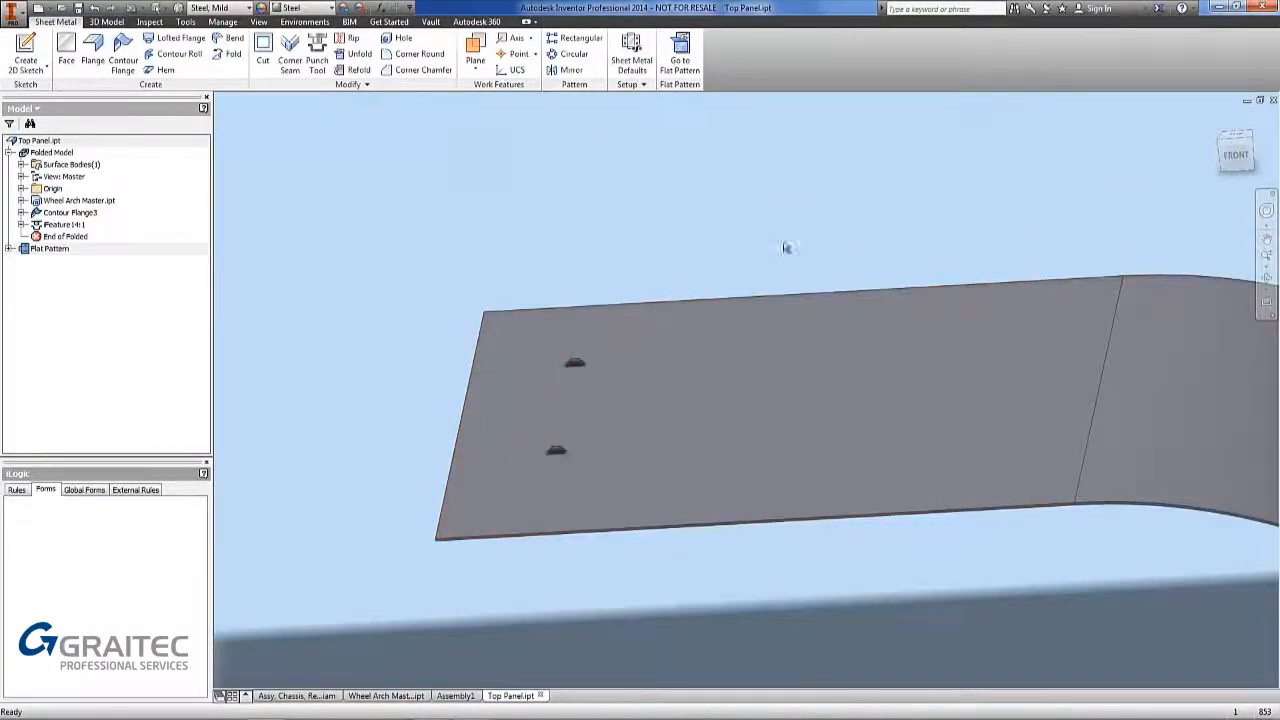
left_click(1252, 138)
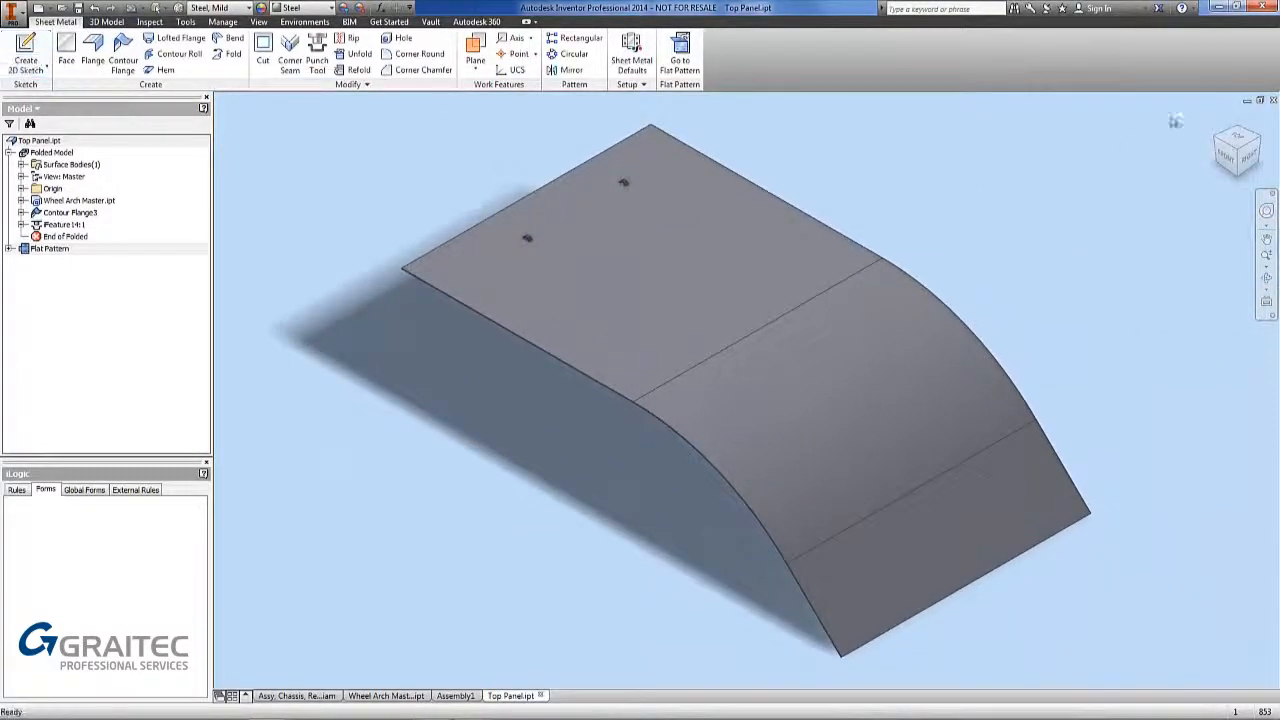
Step: Open Rear Panel Punch Tool.ipt from the Tips and Tricks folder
left_click(61, 8)
scroll(636, 388, "down", 1)
left_click(630, 354)
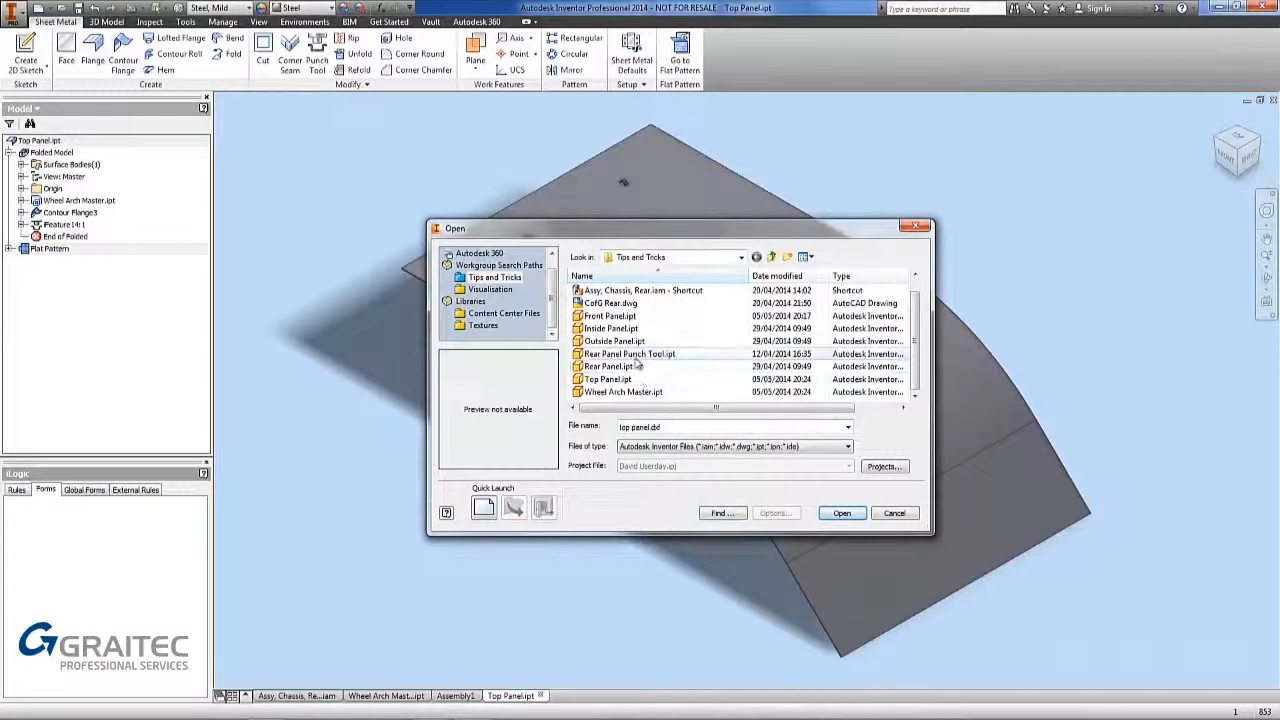
left_click(842, 513)
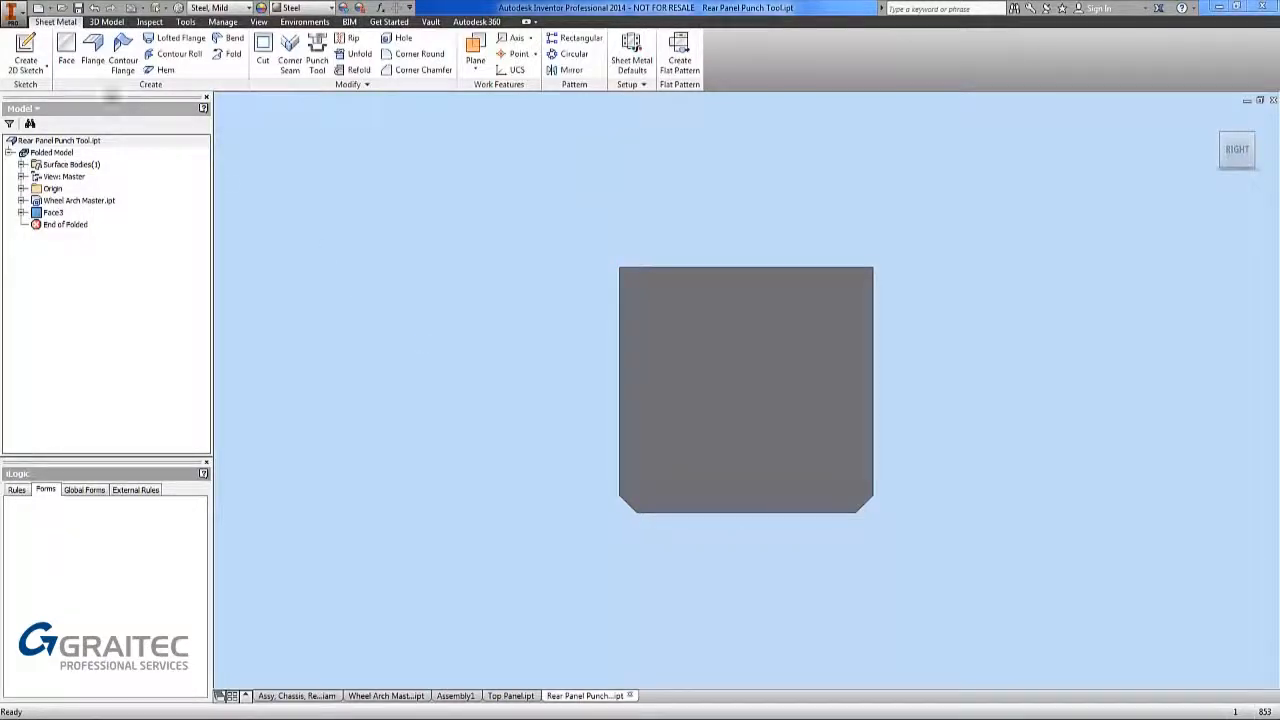
Step: Sketch a 250 × 150 mm centred rectangle in the lower middle of the panel's face, with a centre point at its middle
left_click(26, 55)
left_click(720, 419)
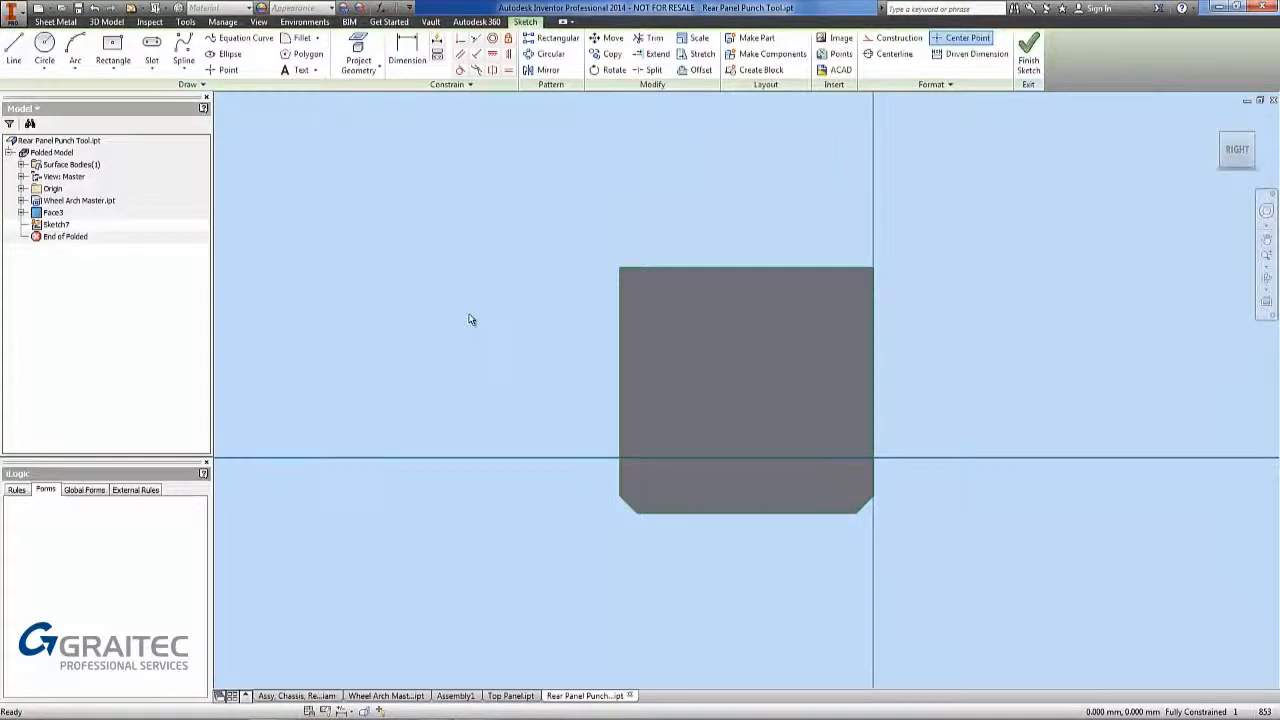
left_click(113, 50)
left_click(753, 450)
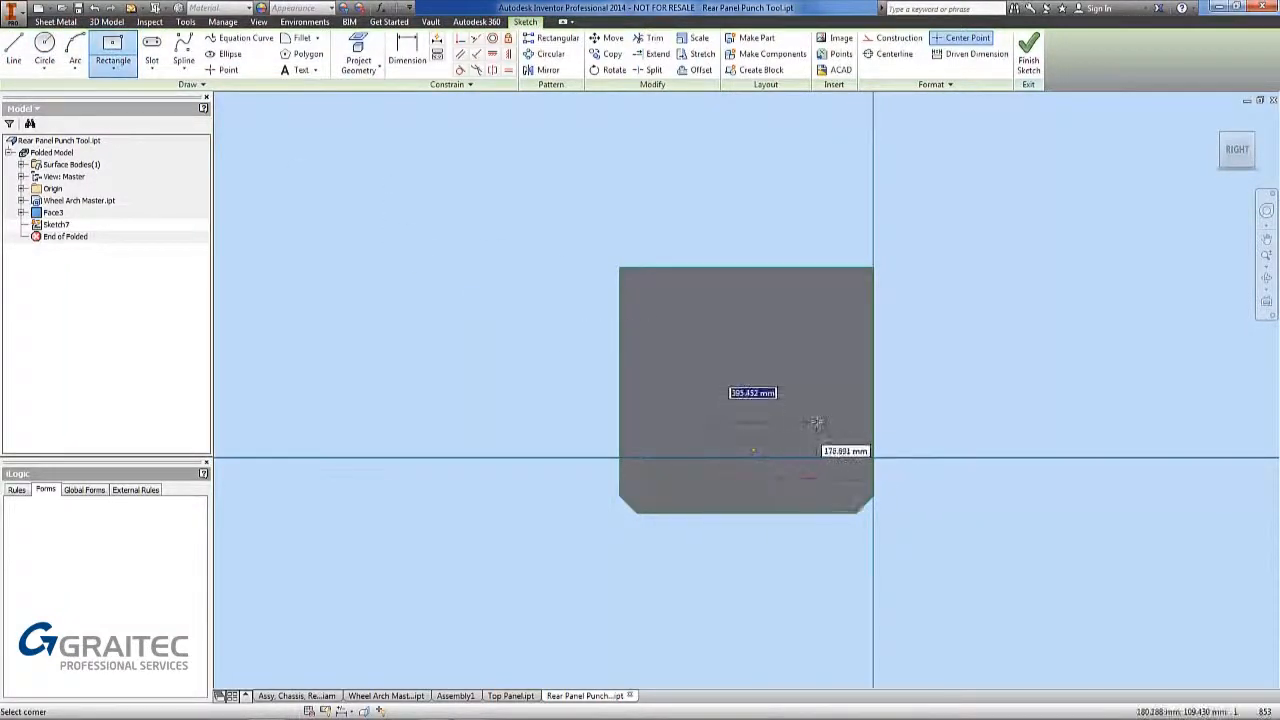
type("250")
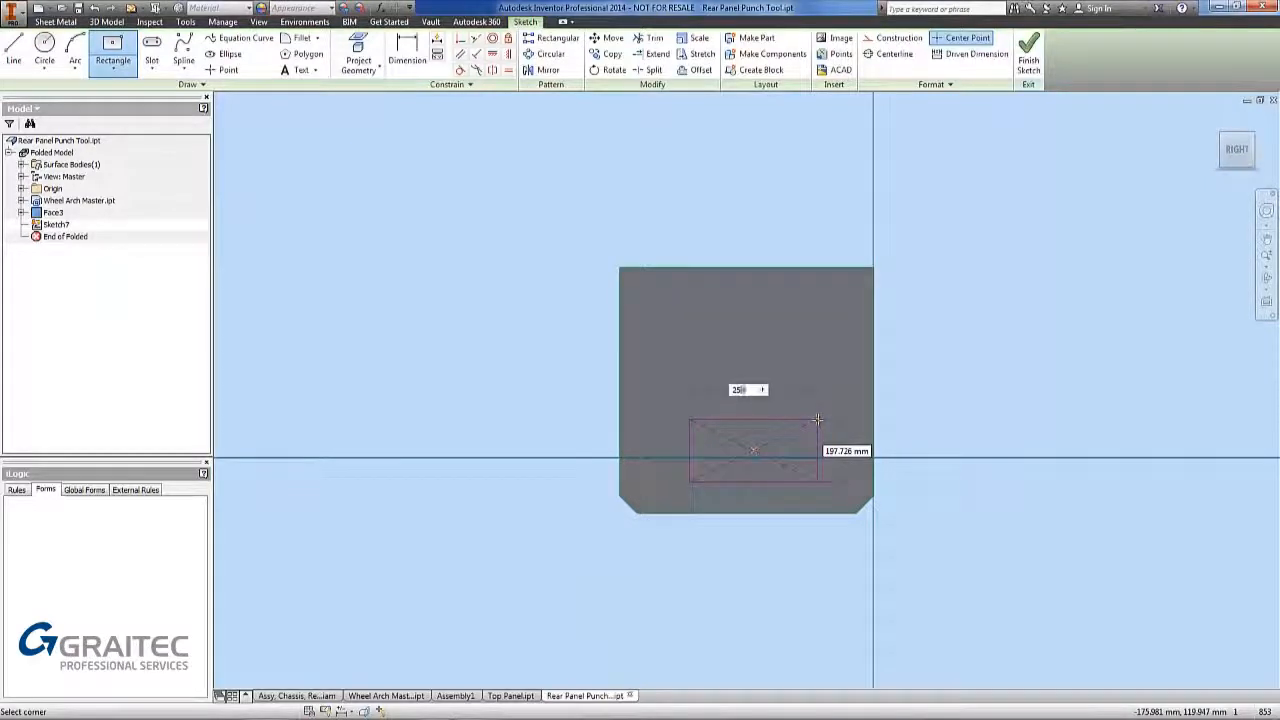
key("Tab")
type("150")
key("Return")
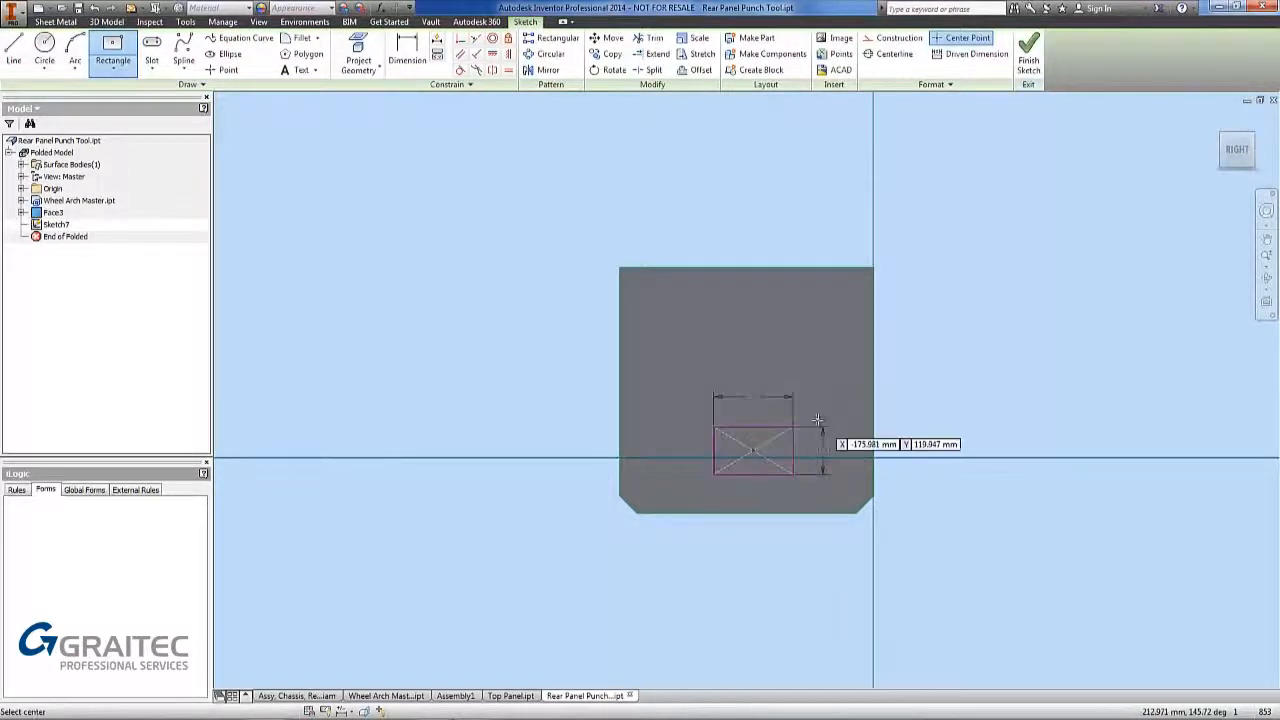
left_click(224, 69)
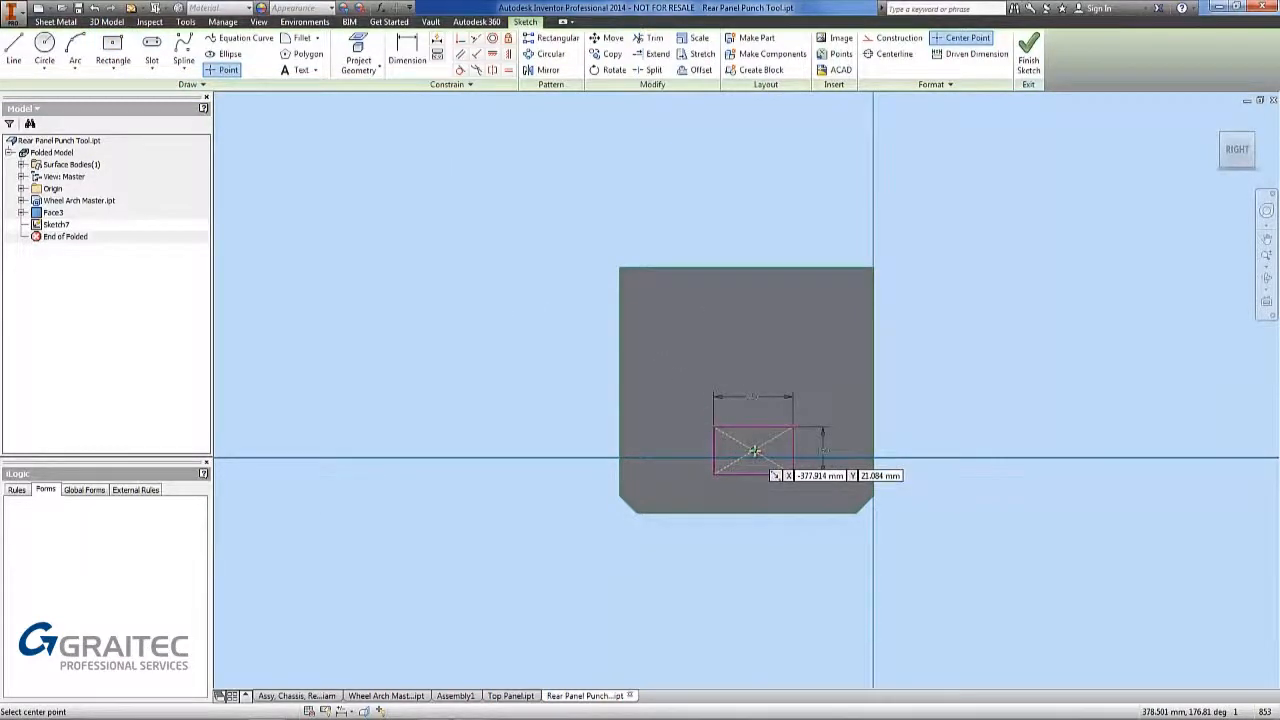
right_click(474, 309)
left_click(514, 294)
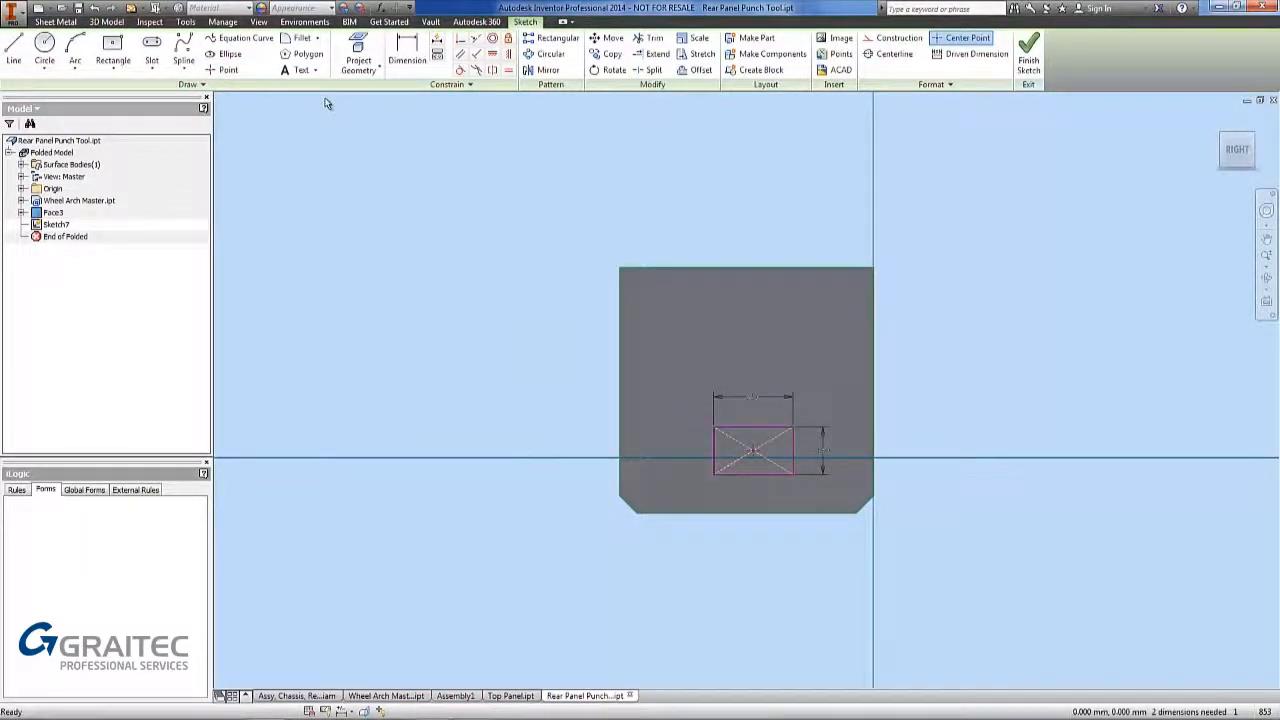
Step: Round the rectangle's two upper corners with 25 mm fillets and cut the profile through the sheet thickness
left_click(301, 38)
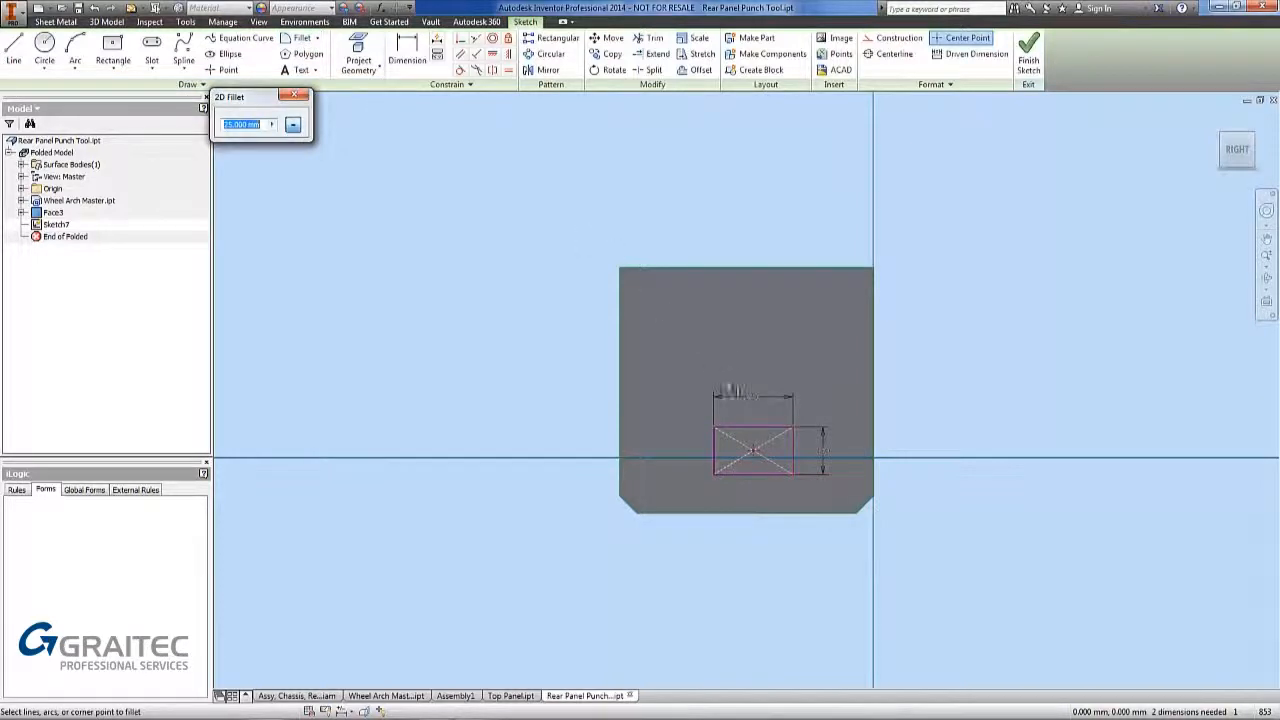
left_click(717, 437)
left_click(773, 428)
left_click(794, 440)
left_click(538, 280)
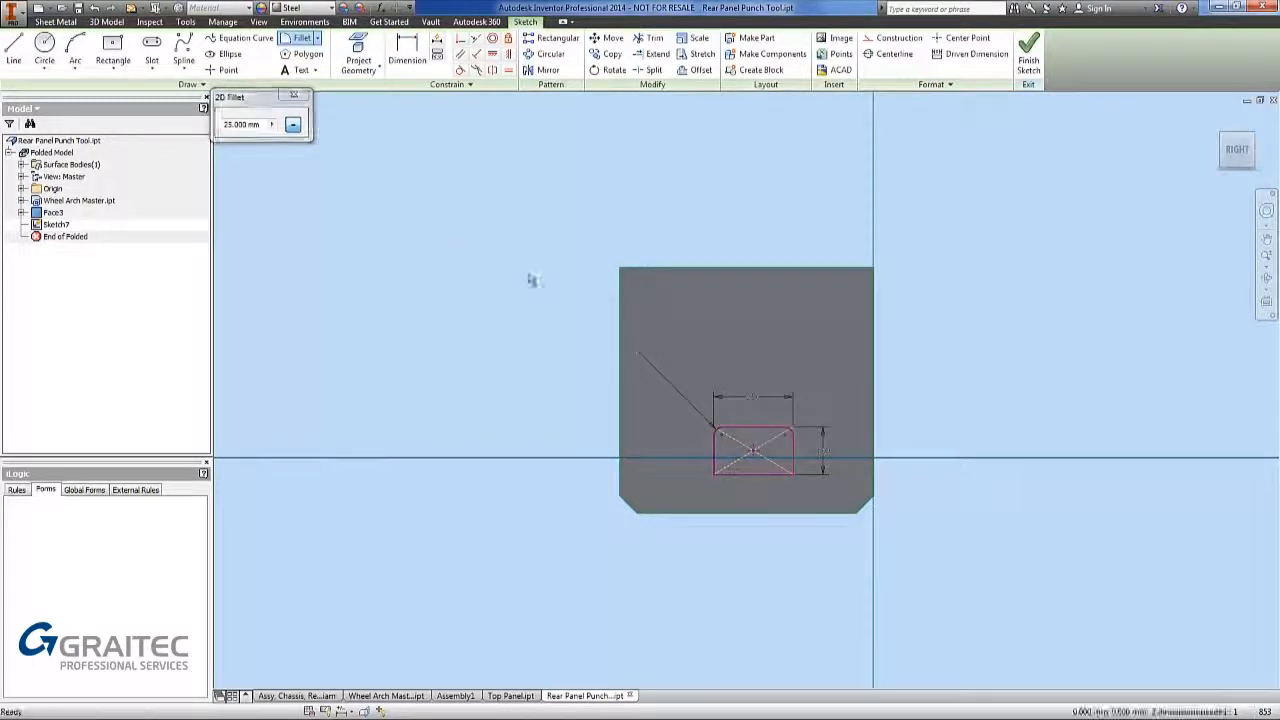
right_click(501, 268)
left_click(502, 305)
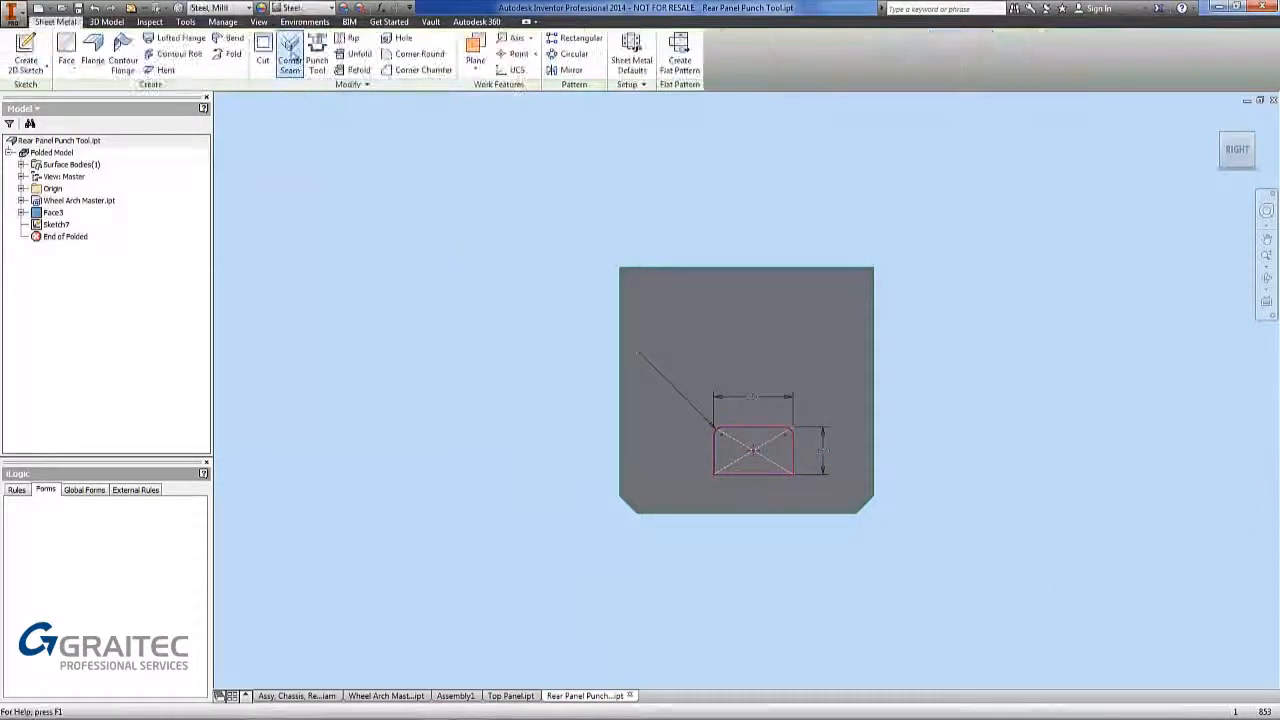
left_click(263, 55)
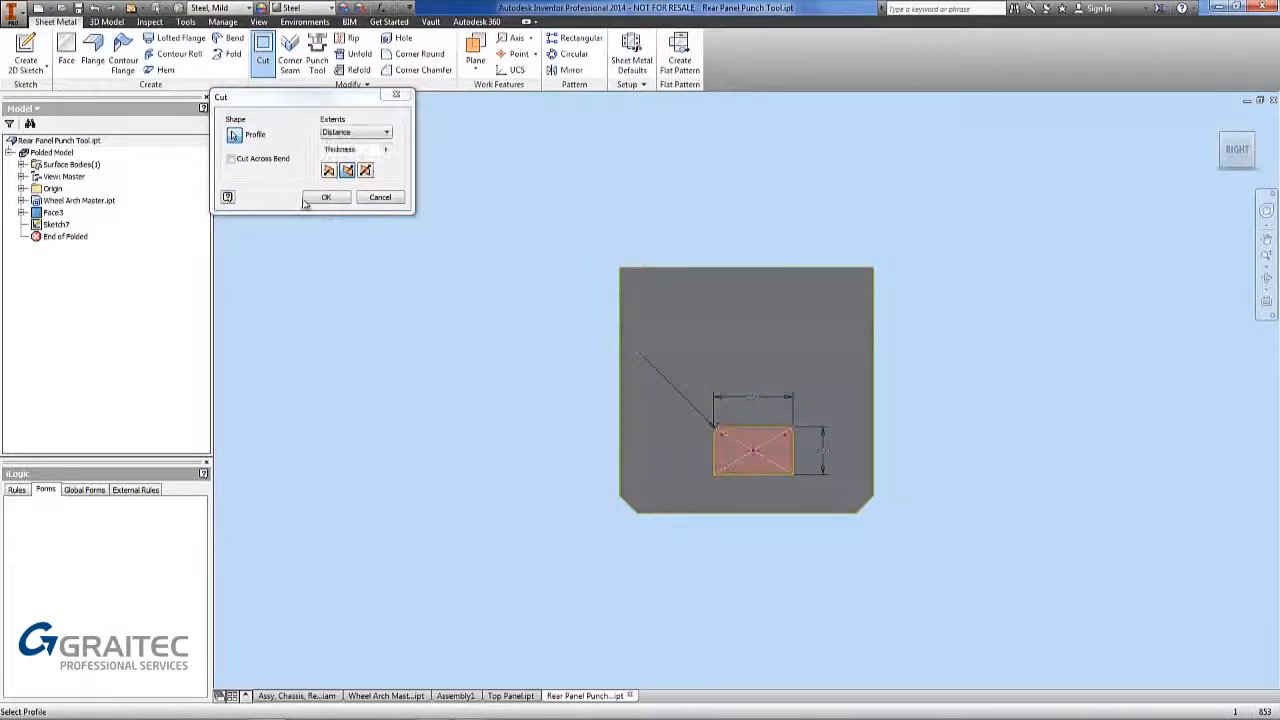
left_click(326, 197)
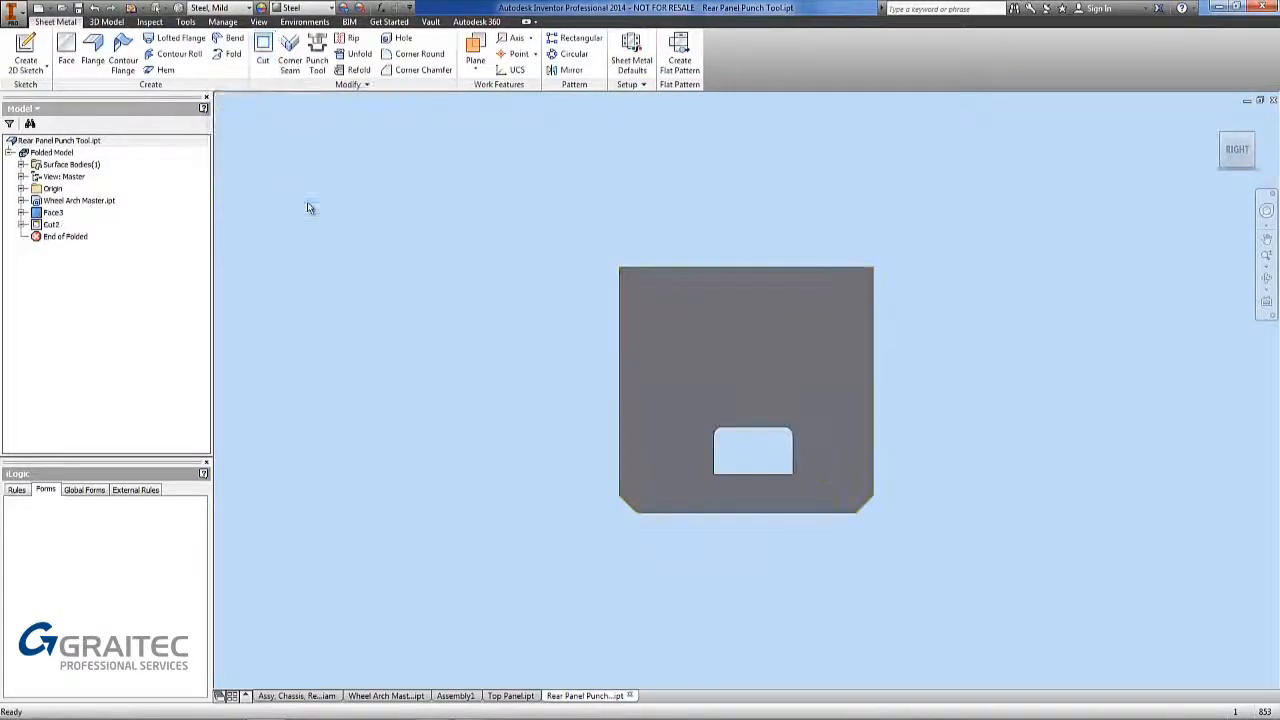
Step: Set up the cut for extraction as a sheet metal punch iFeature named Wheel_Arch with punch ID 1234
left_click(223, 21)
left_click(814, 37)
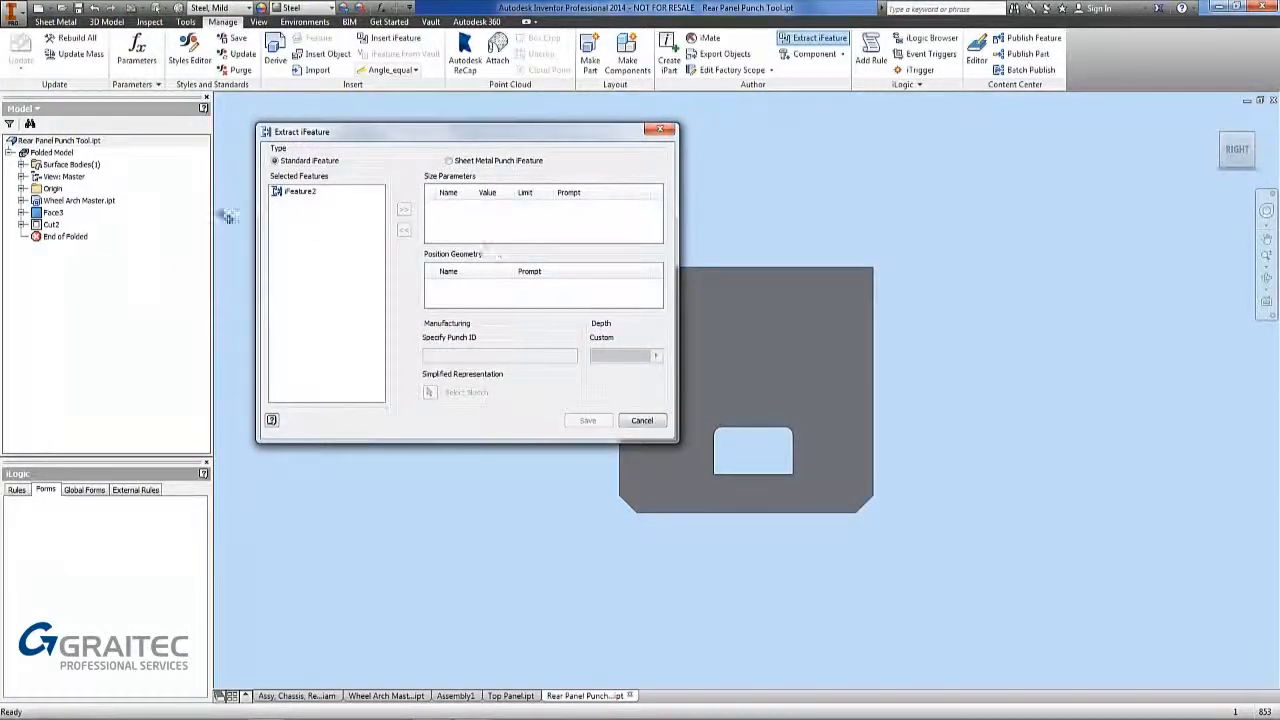
left_click(48, 226)
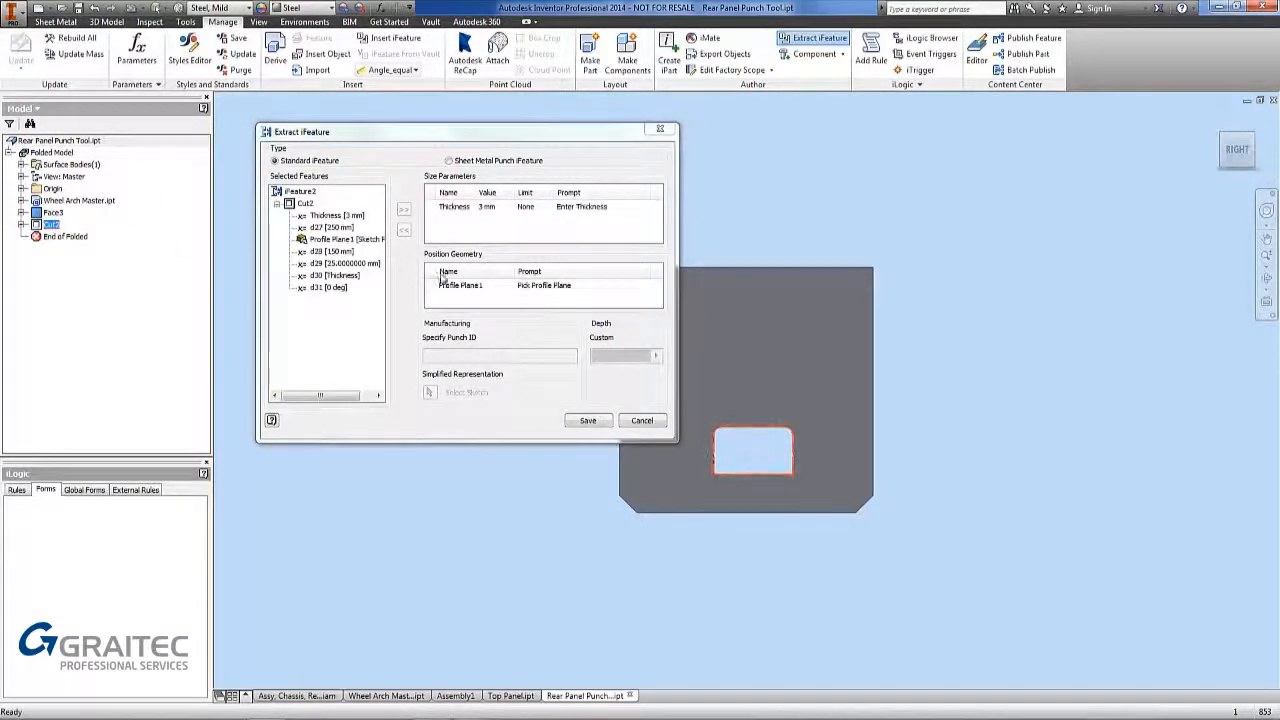
left_click(449, 162)
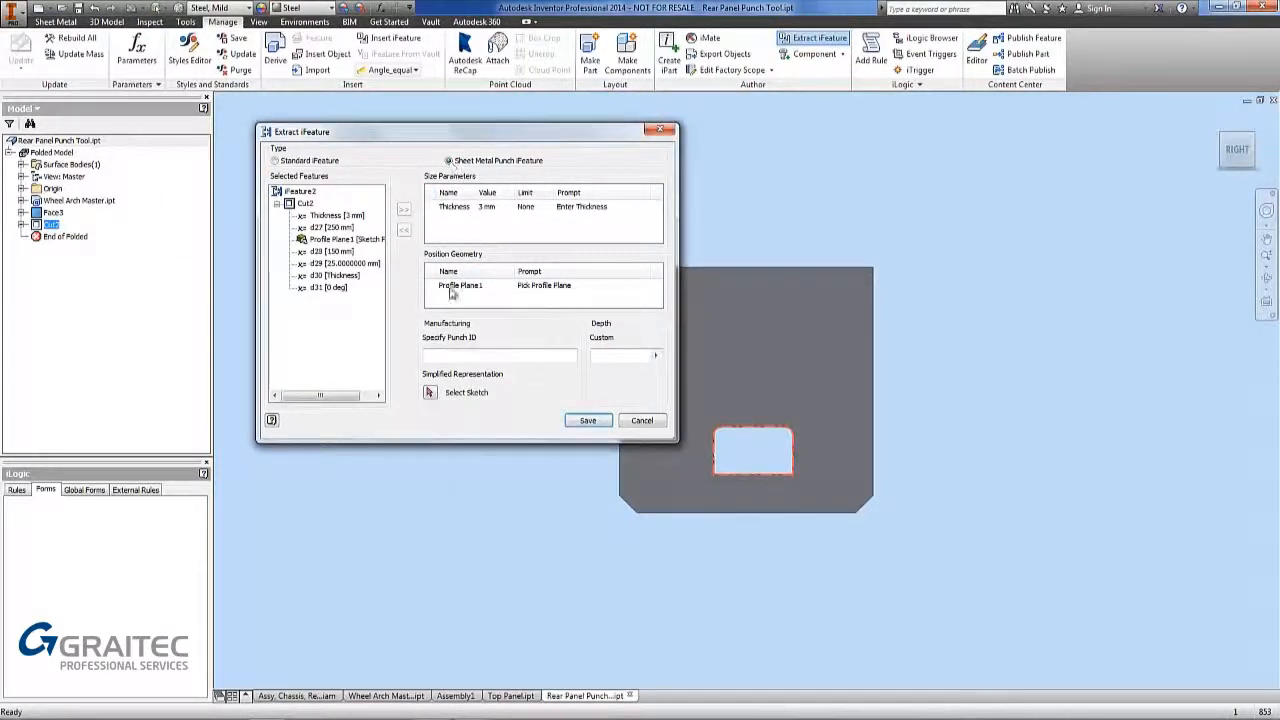
left_click(462, 354)
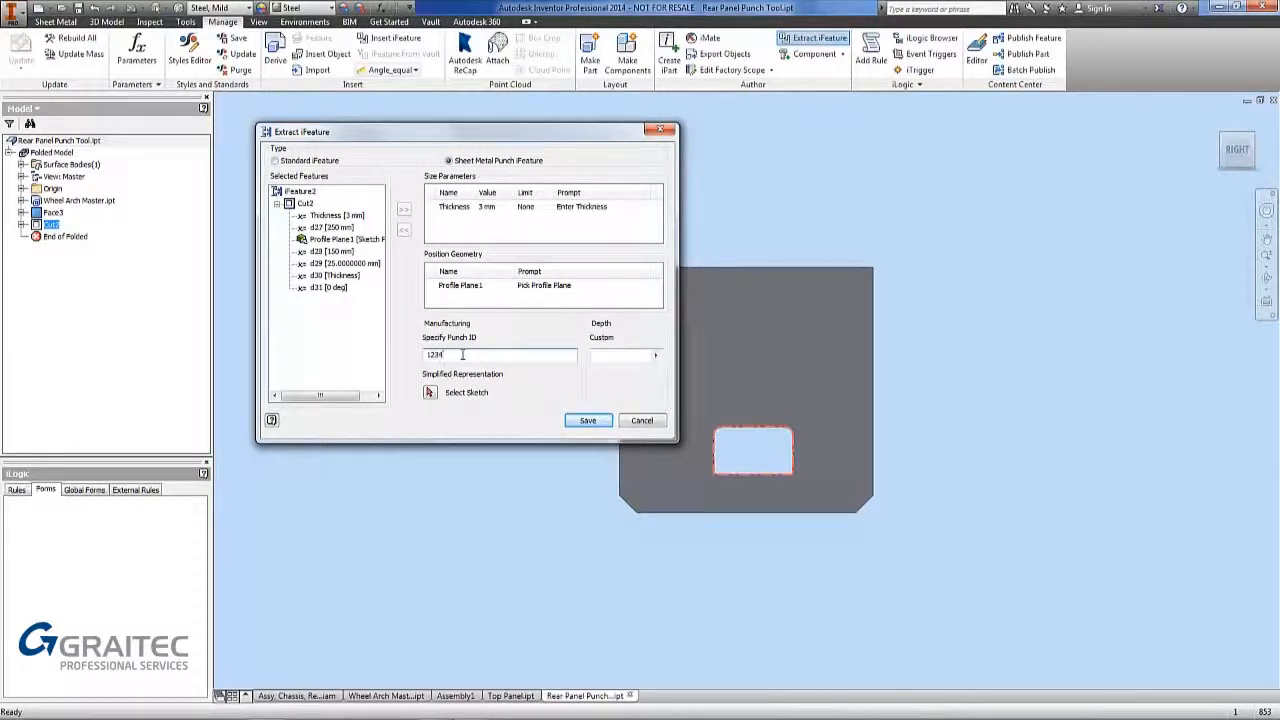
right_click(302, 194)
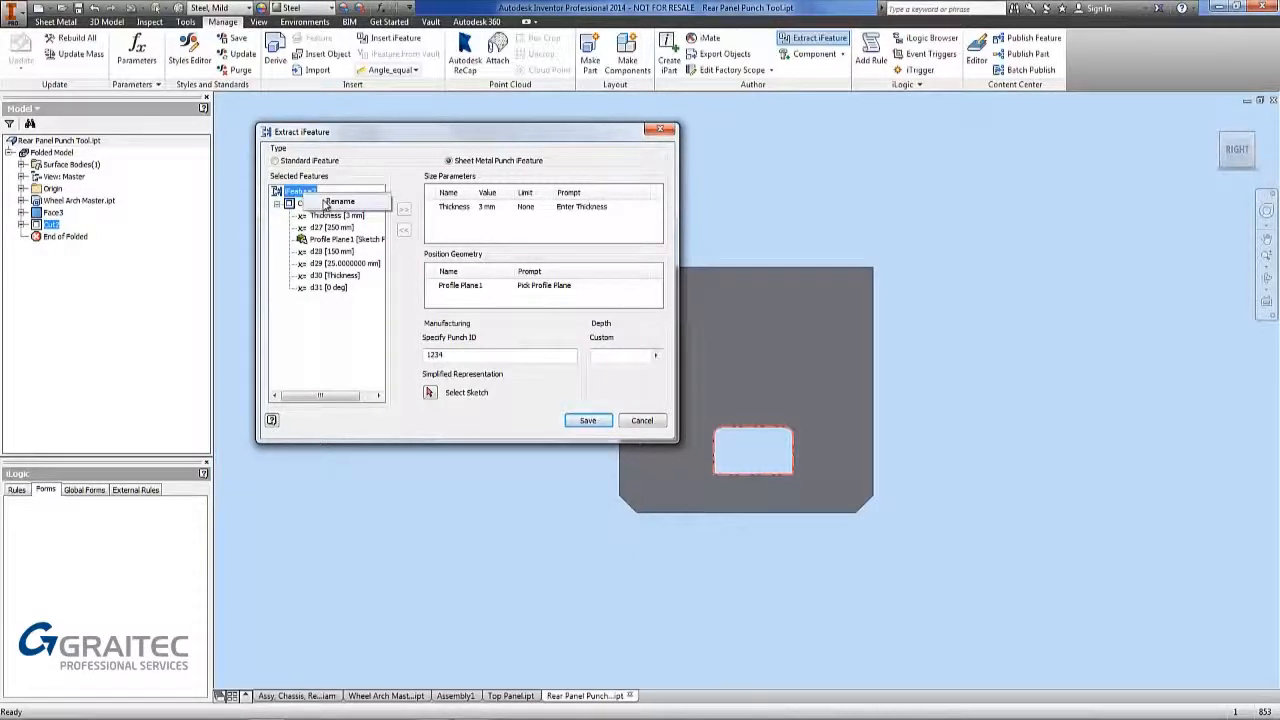
left_click(336, 202)
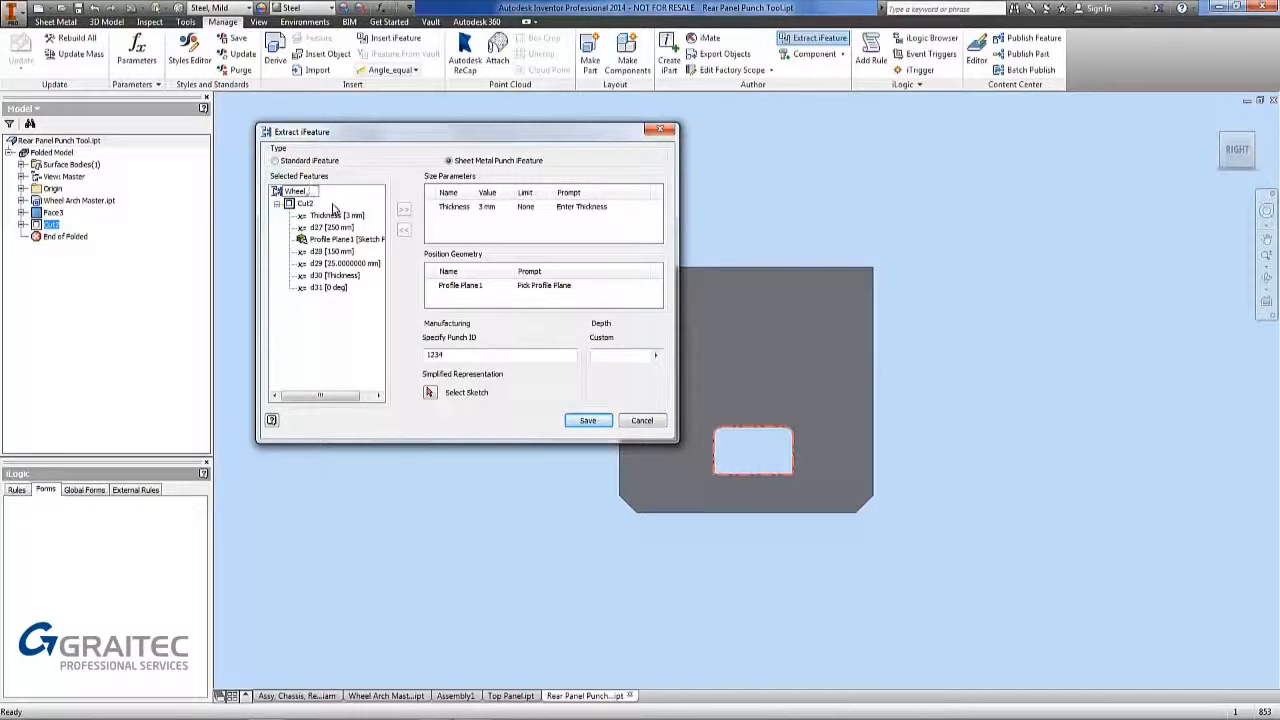
type("Wheel_Arch")
Step: Save the punch as Wheel_Arch.ide in the catalog's Punches folder, replacing the existing file and accepting the location outside the project
left_click(587, 420)
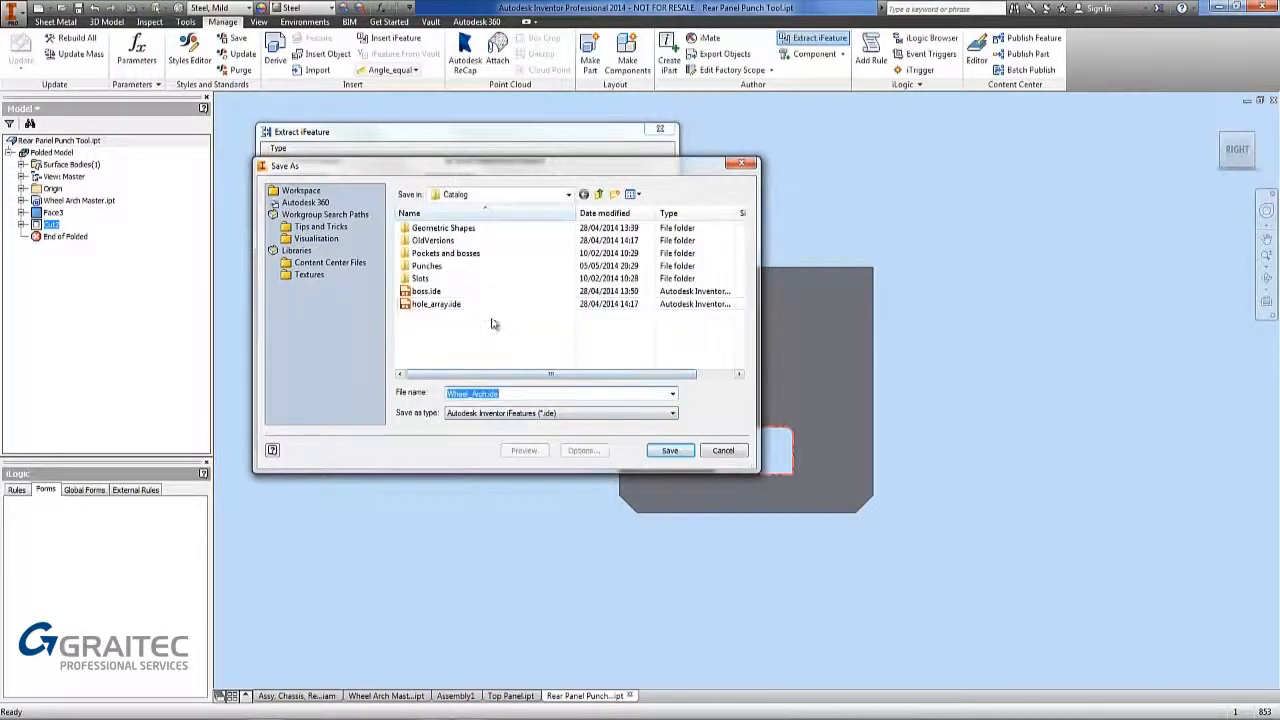
double_click(448, 268)
scroll(455, 300, "down", 2)
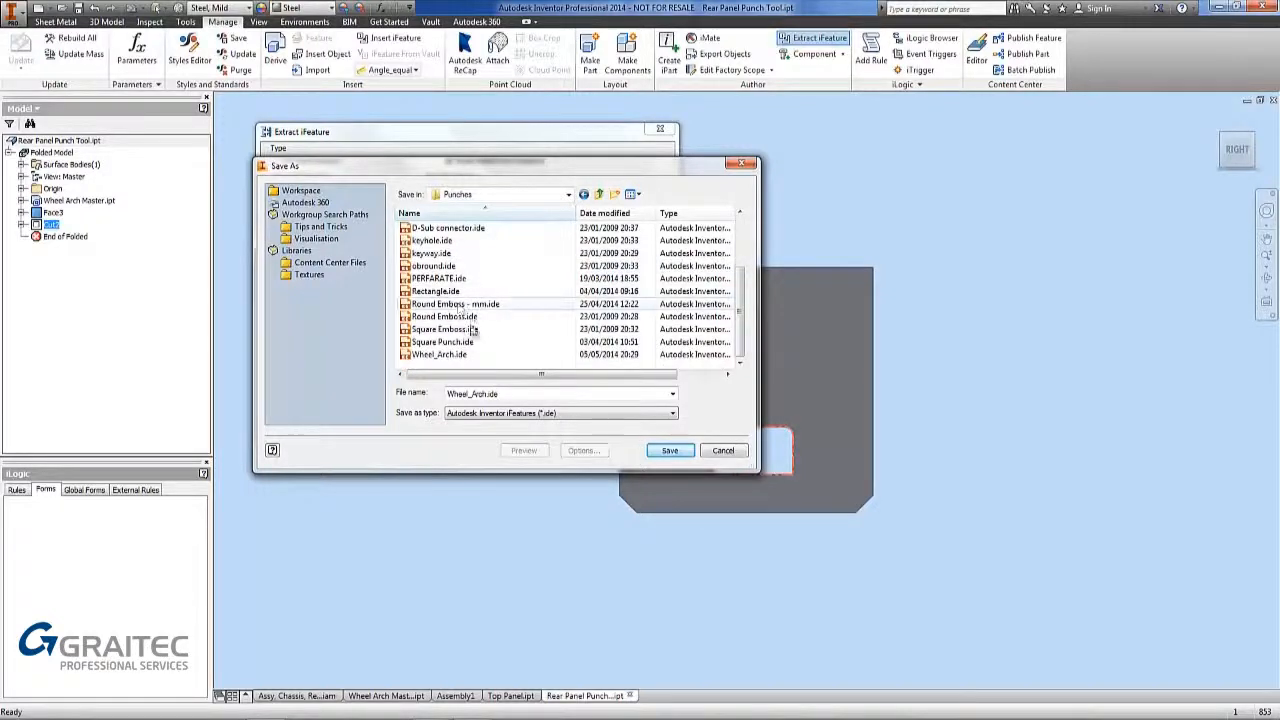
left_click(454, 356)
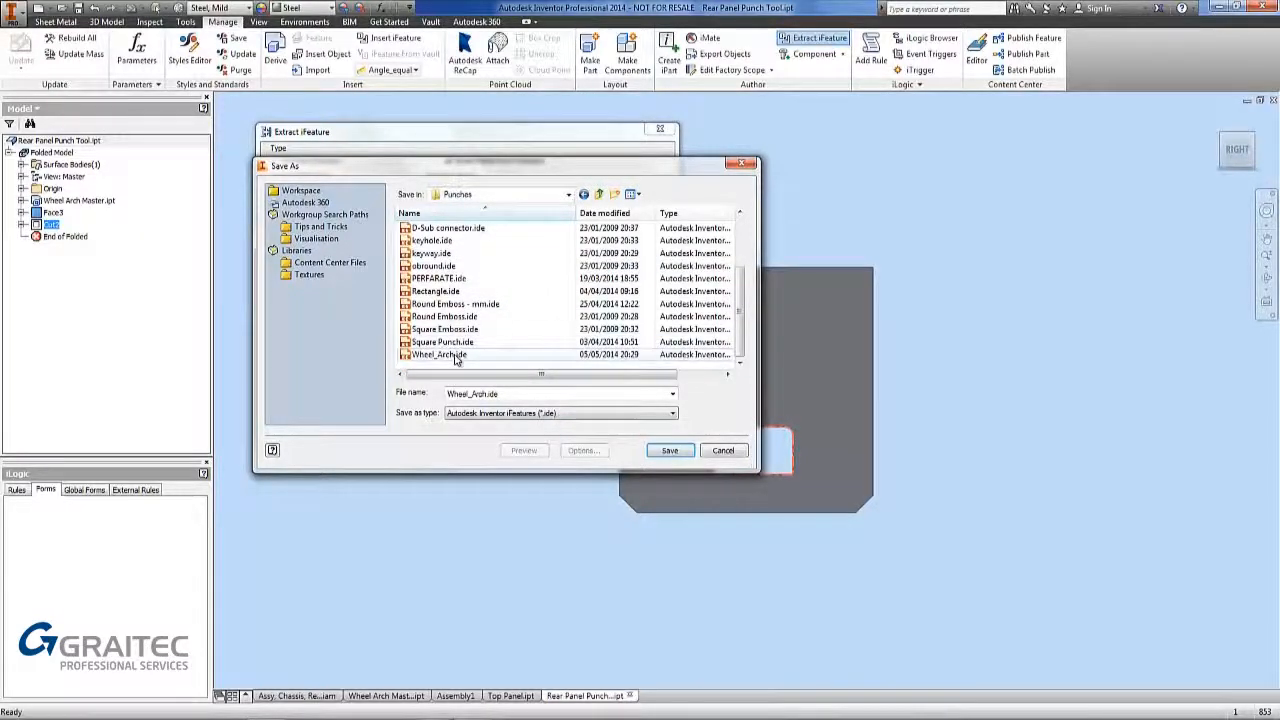
left_click(665, 451)
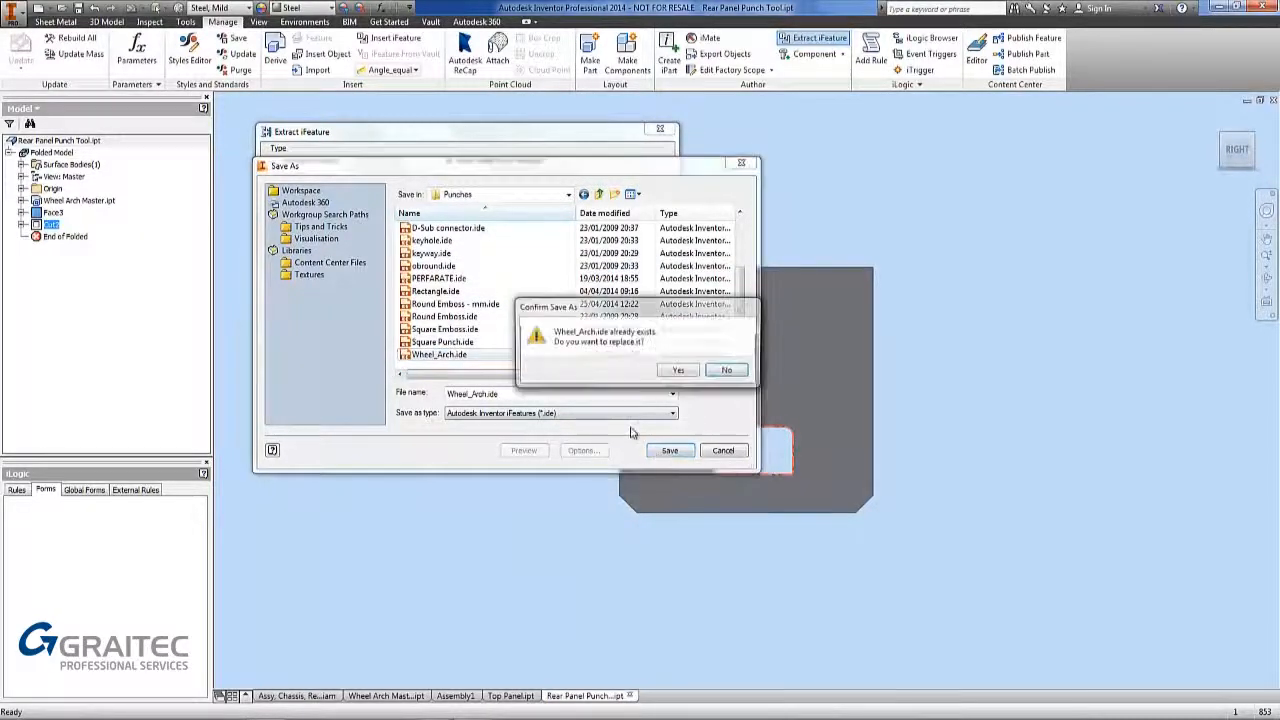
left_click(677, 371)
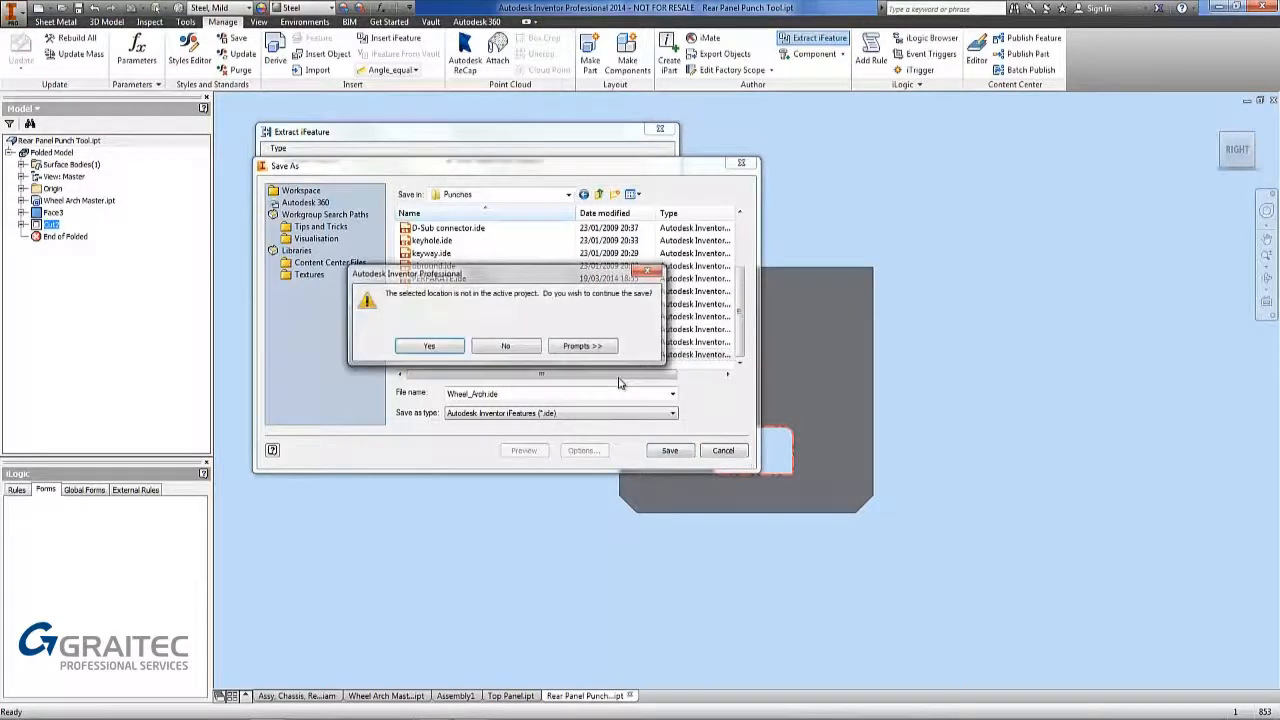
left_click(428, 344)
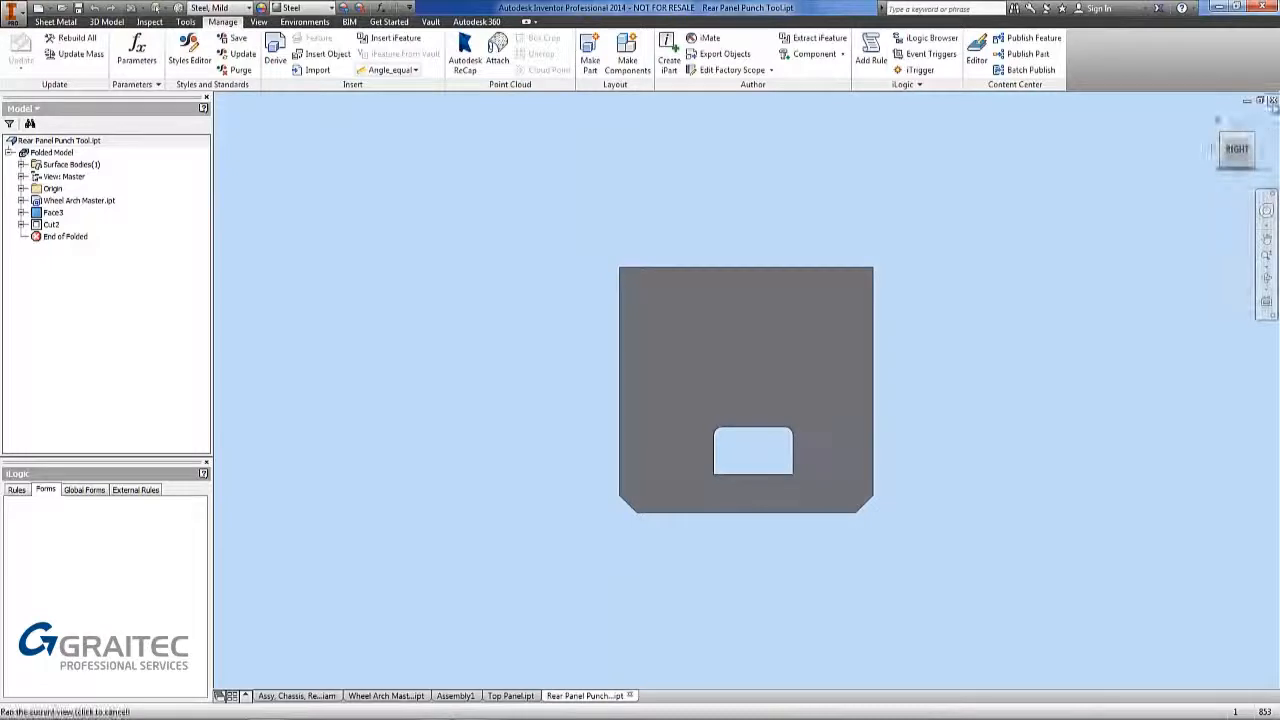
Step: Close the rear panel punch tool part and the top panel part to return to Assembly1
left_click(1273, 101)
left_click(599, 392)
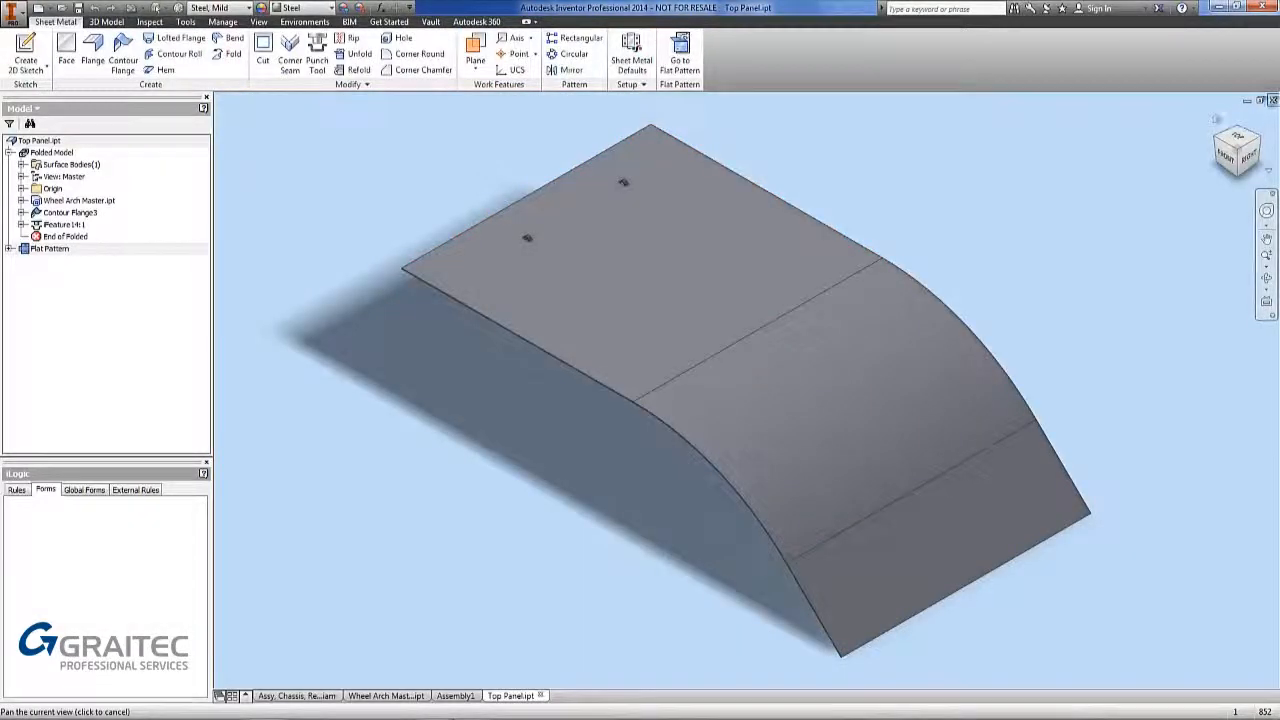
left_click(1273, 101)
left_click(599, 392)
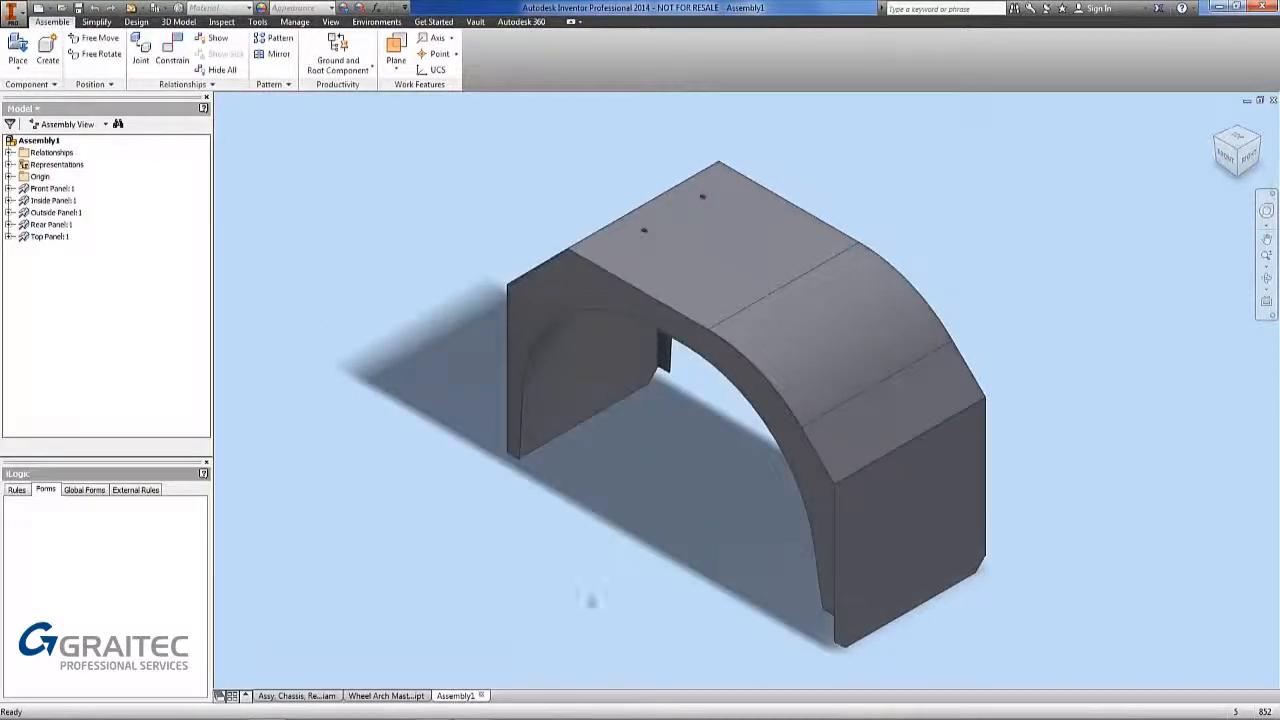
Step: Edit the rear panel in place within the assembly and start a sketch on its outer face
right_click(892, 582)
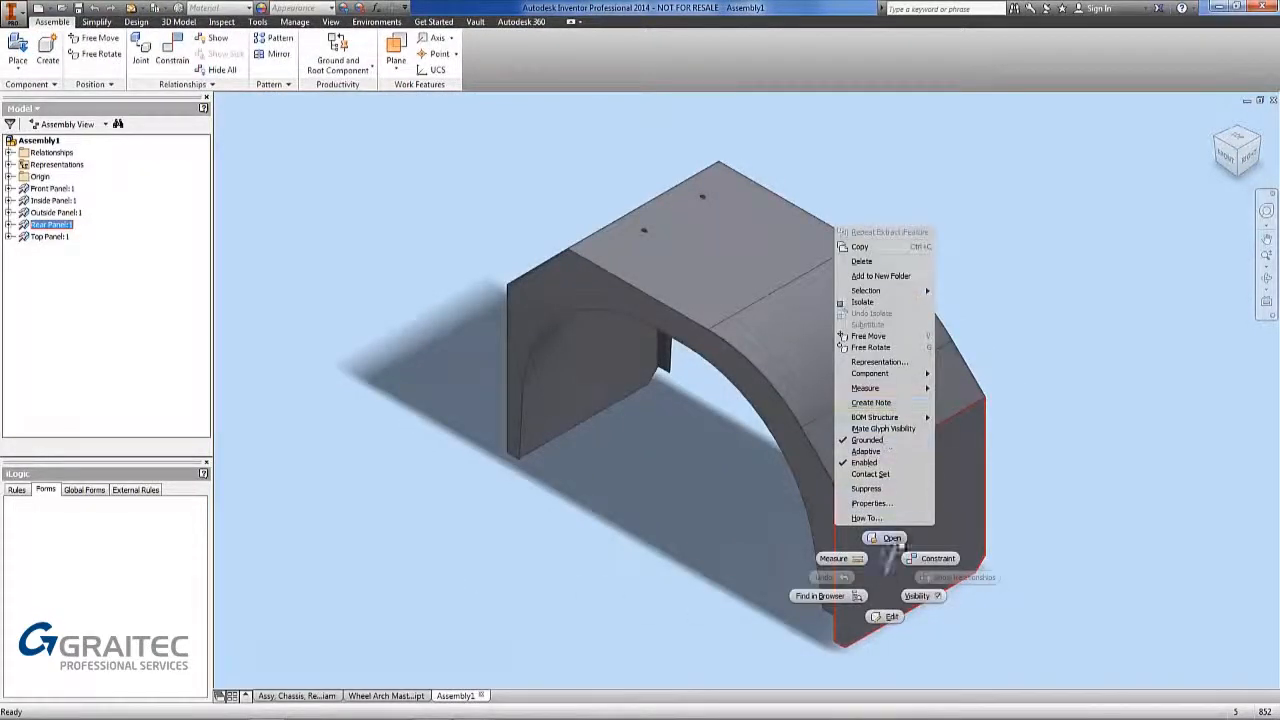
left_click(857, 456)
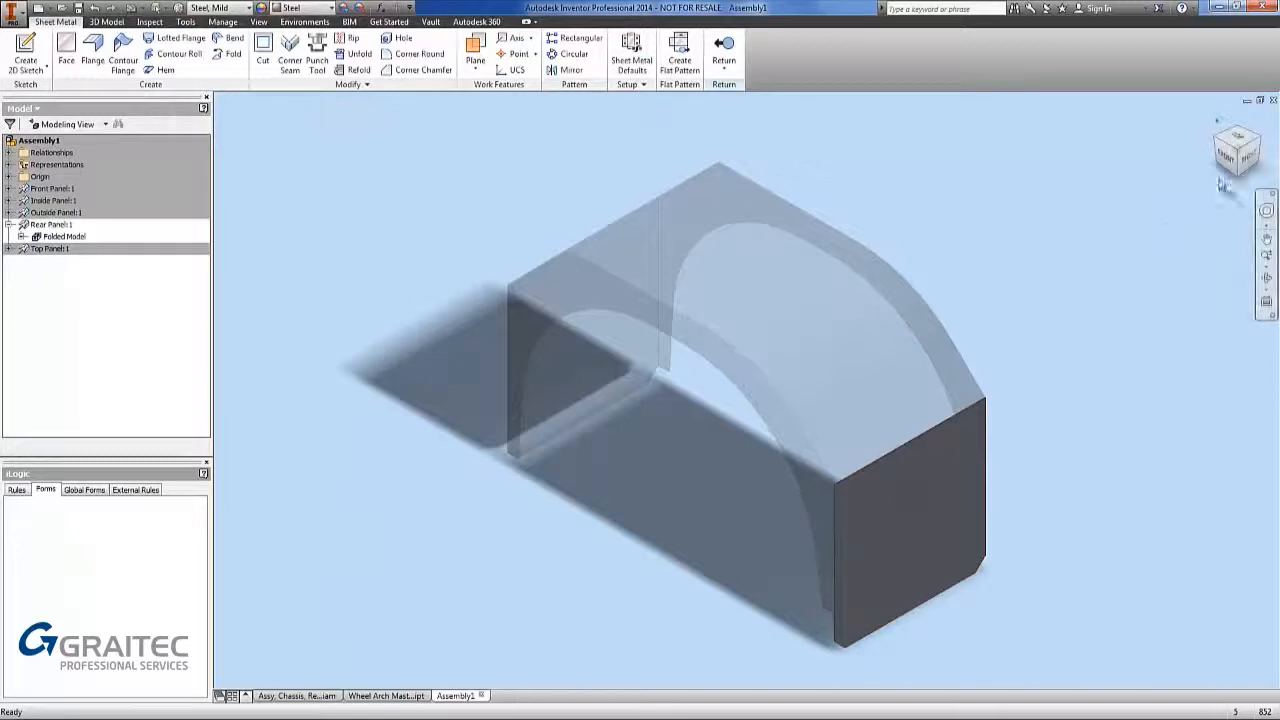
left_click(1249, 158)
left_click(25, 58)
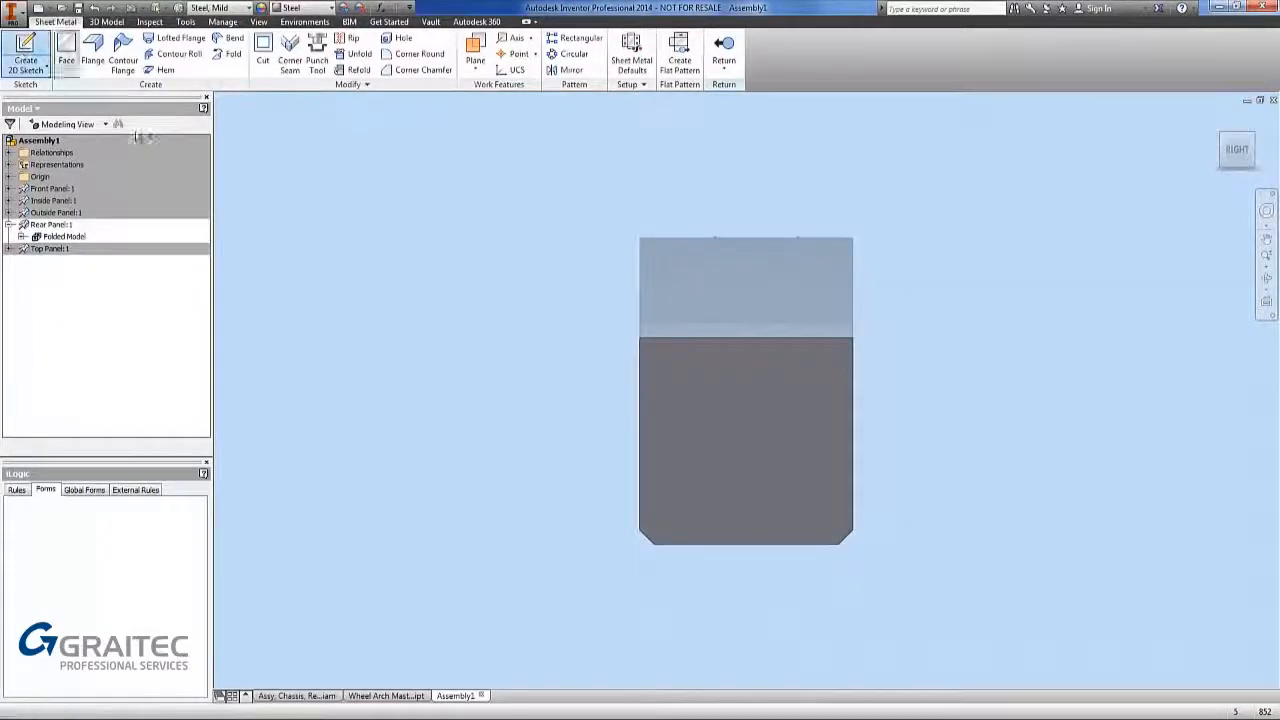
left_click(740, 483)
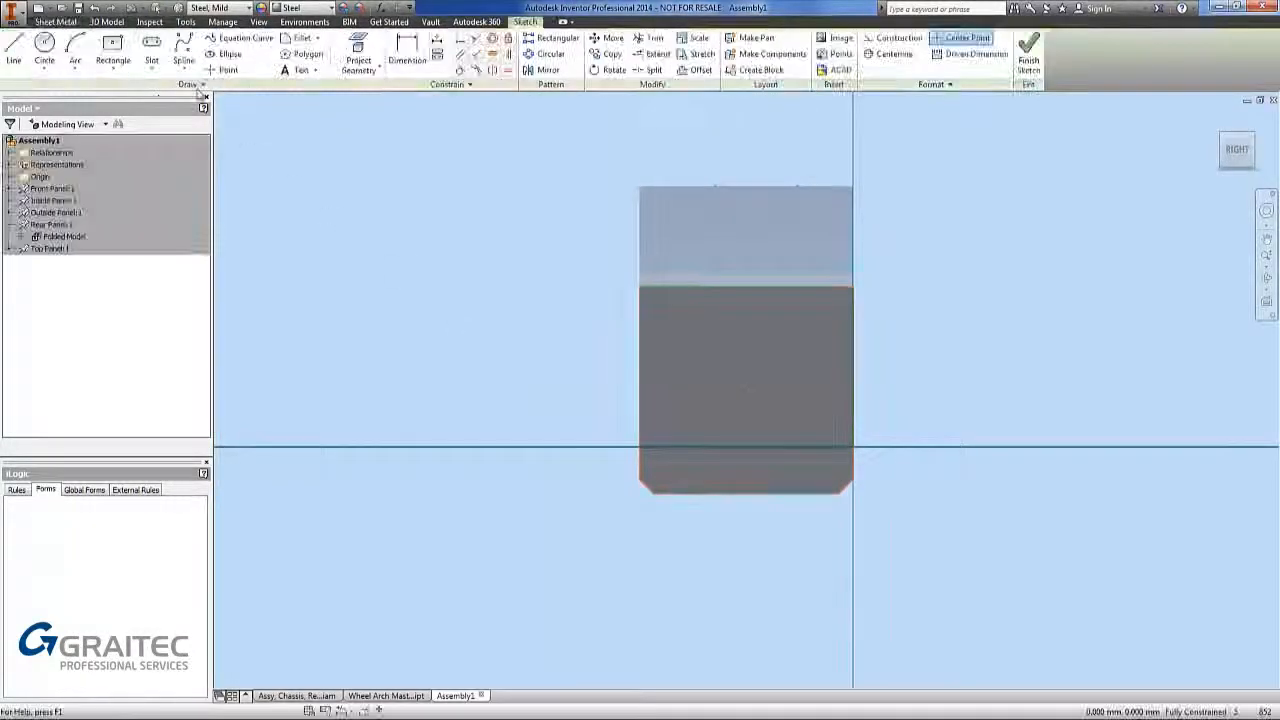
Step: Place a sketch point near the lower middle of the rear panel's outer face
left_click(222, 70)
left_click(765, 451)
right_click(460, 300)
left_click(511, 301)
Step: Dimension the point 150 mm from the panel's bottom edge and 250 mm from its right edge, and finish the sketch
left_click(414, 52)
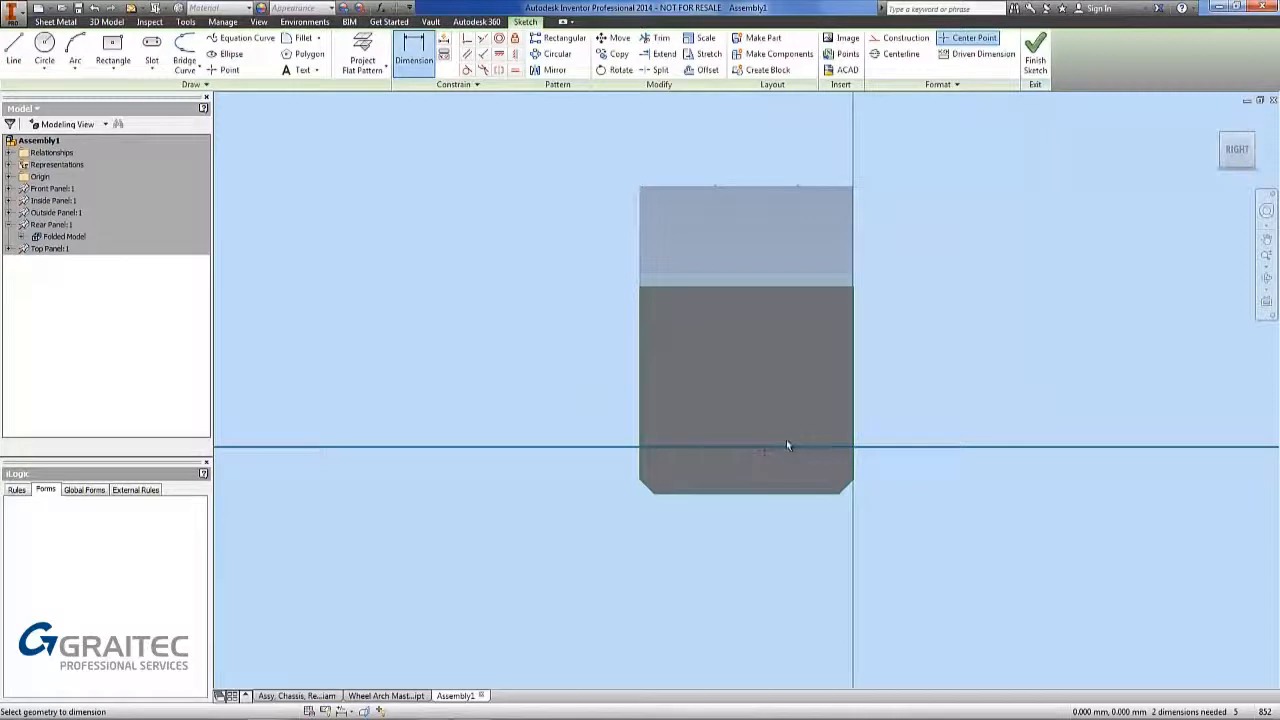
left_click(772, 492)
left_click(951, 471)
type("150")
key("Return")
left_click(766, 457)
left_click(855, 431)
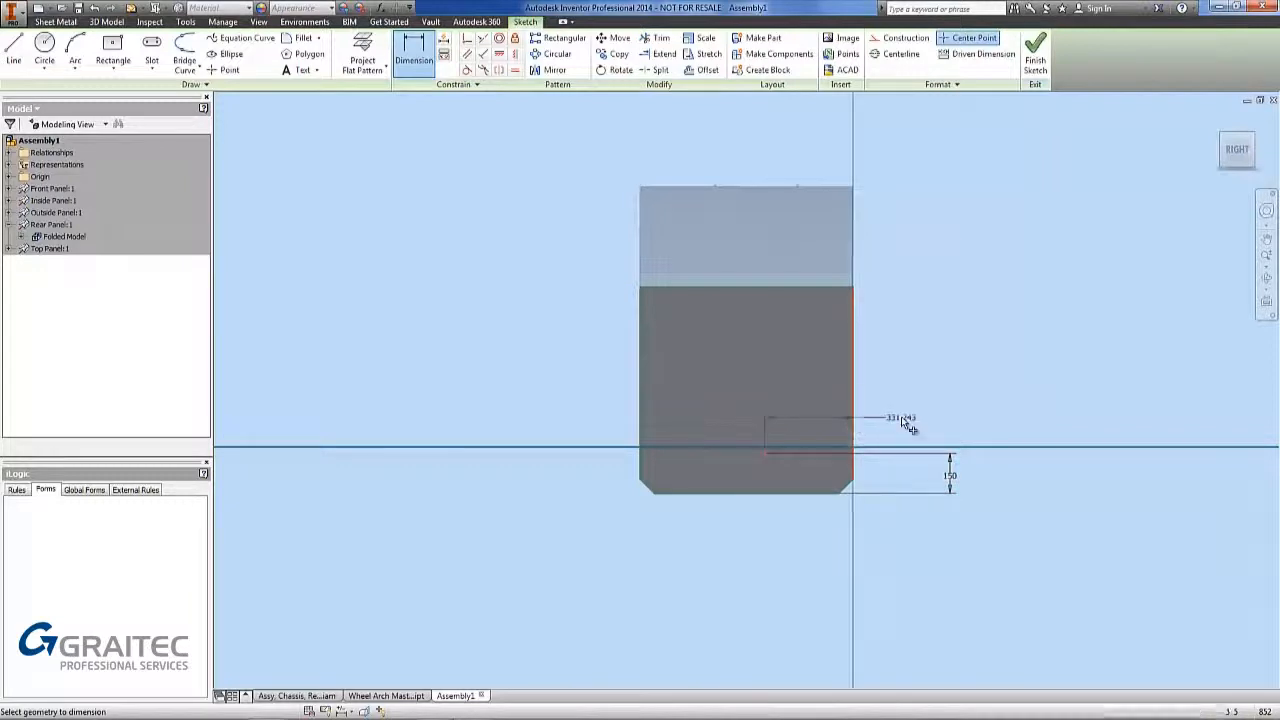
left_click(901, 416)
type("250")
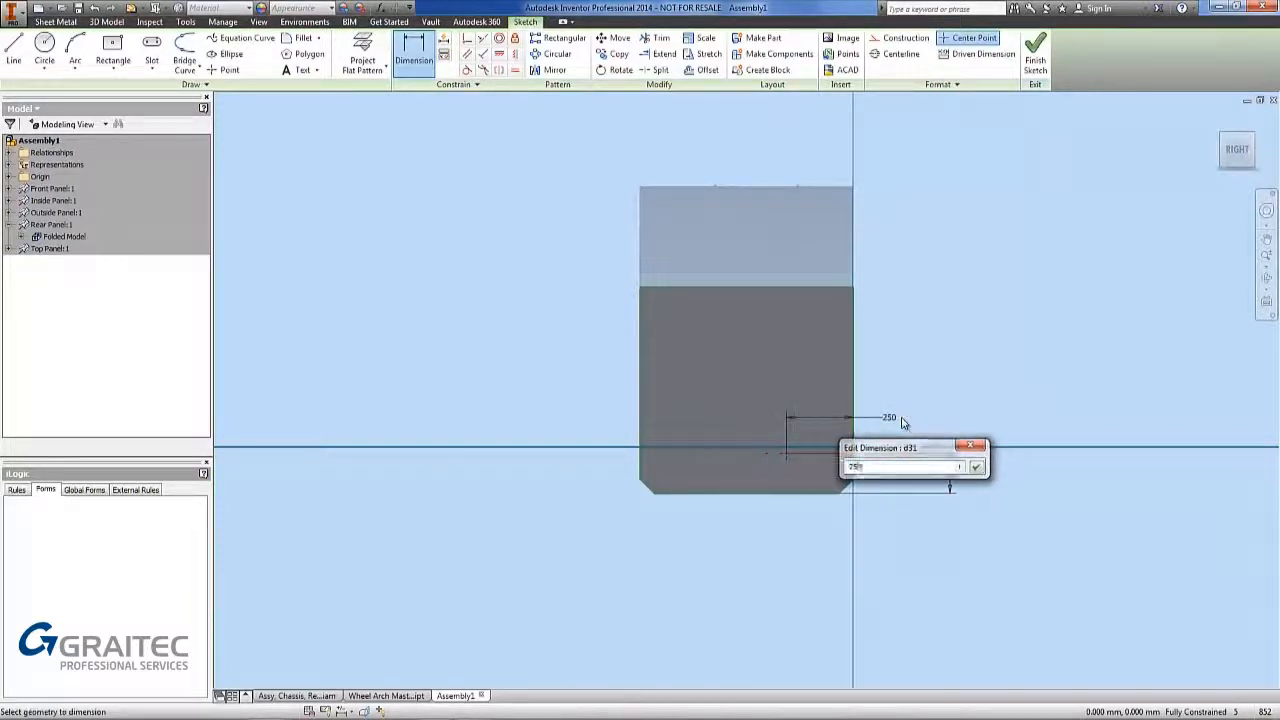
key("Return")
right_click(557, 313)
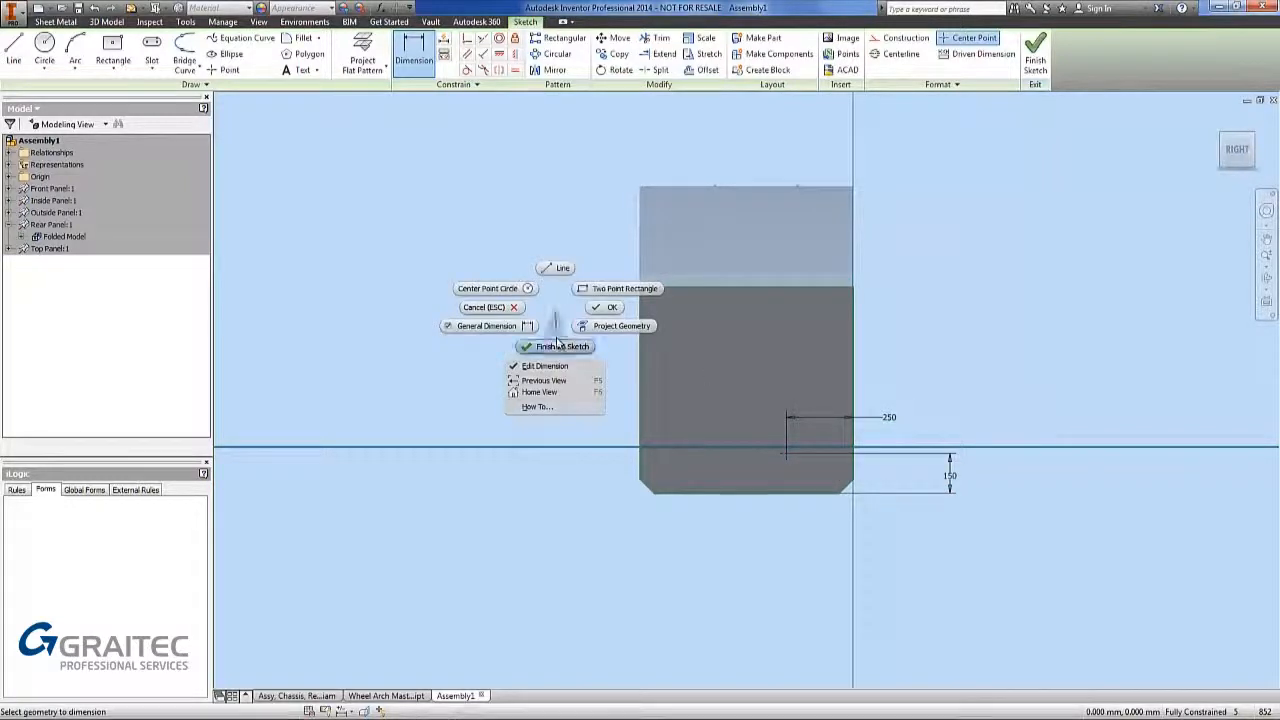
left_click(540, 345)
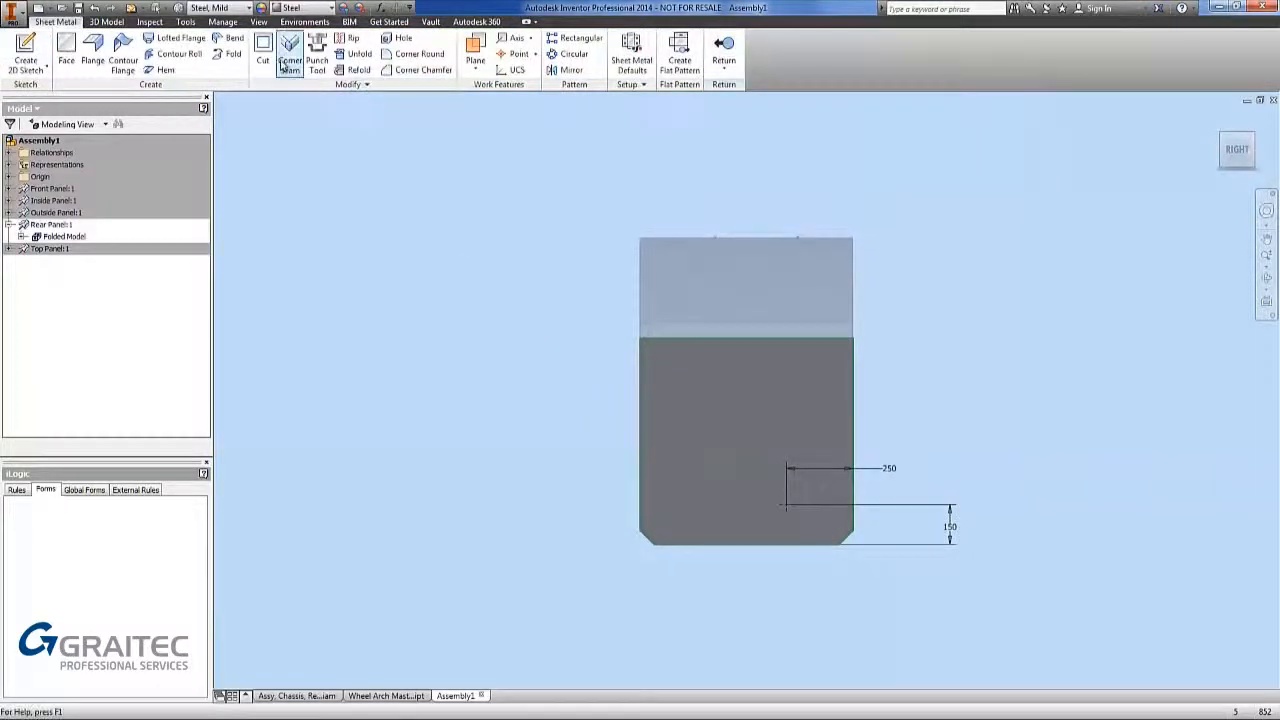
Step: Punch the rear panel with Wheel_Arch.ide at the sketched point, expand its folded model, and finish editing the panel
left_click(316, 60)
scroll(640, 345, "down", 3)
left_click(626, 392)
left_click(841, 513)
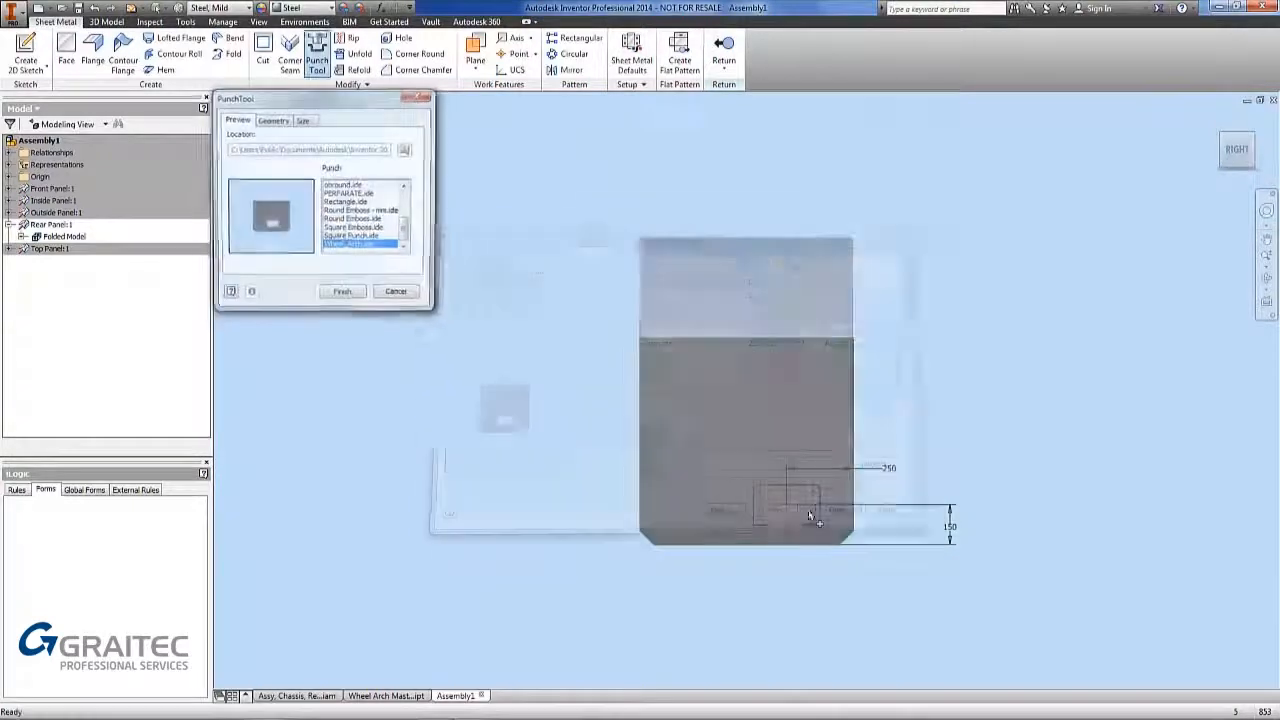
left_click(345, 296)
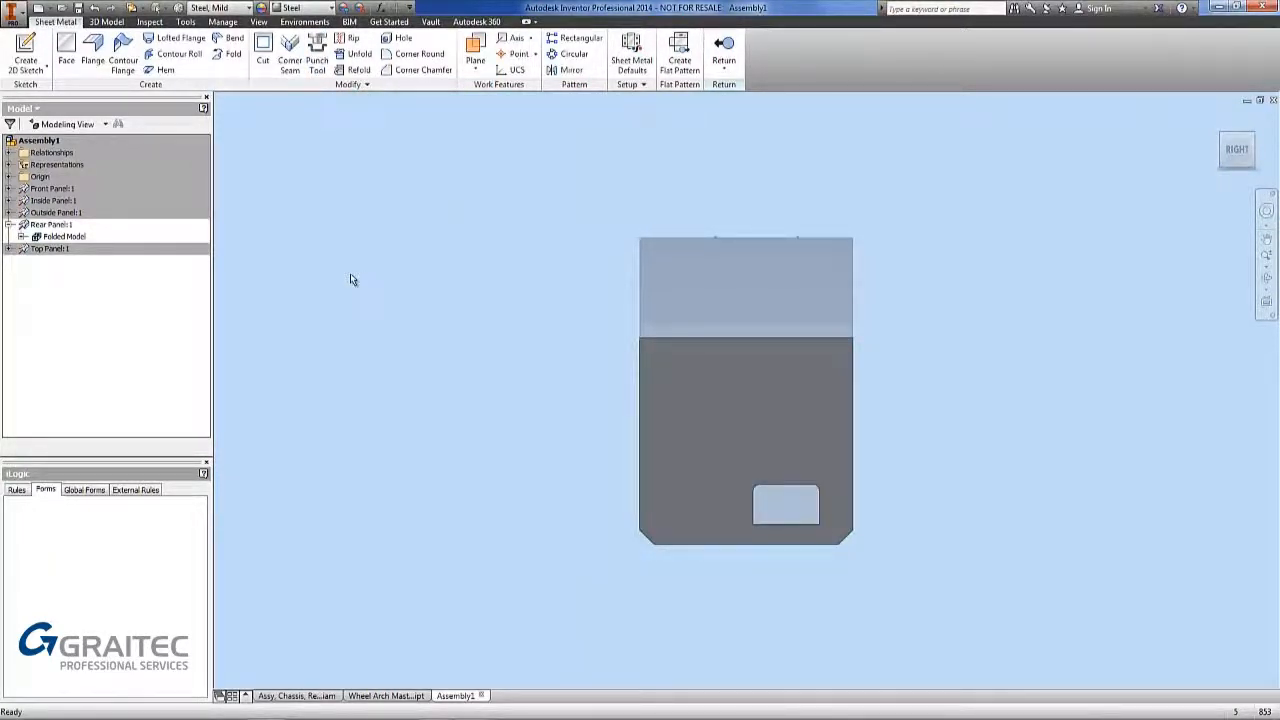
left_click(21, 236)
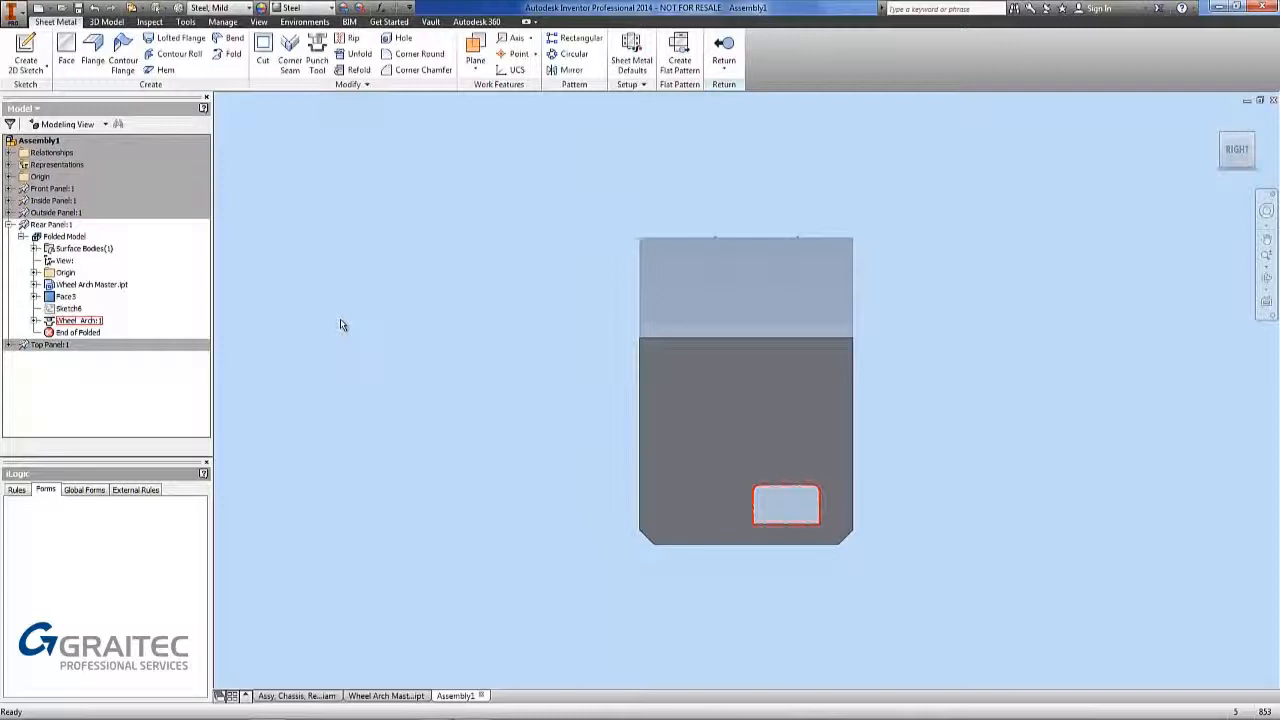
right_click(448, 395)
left_click(448, 428)
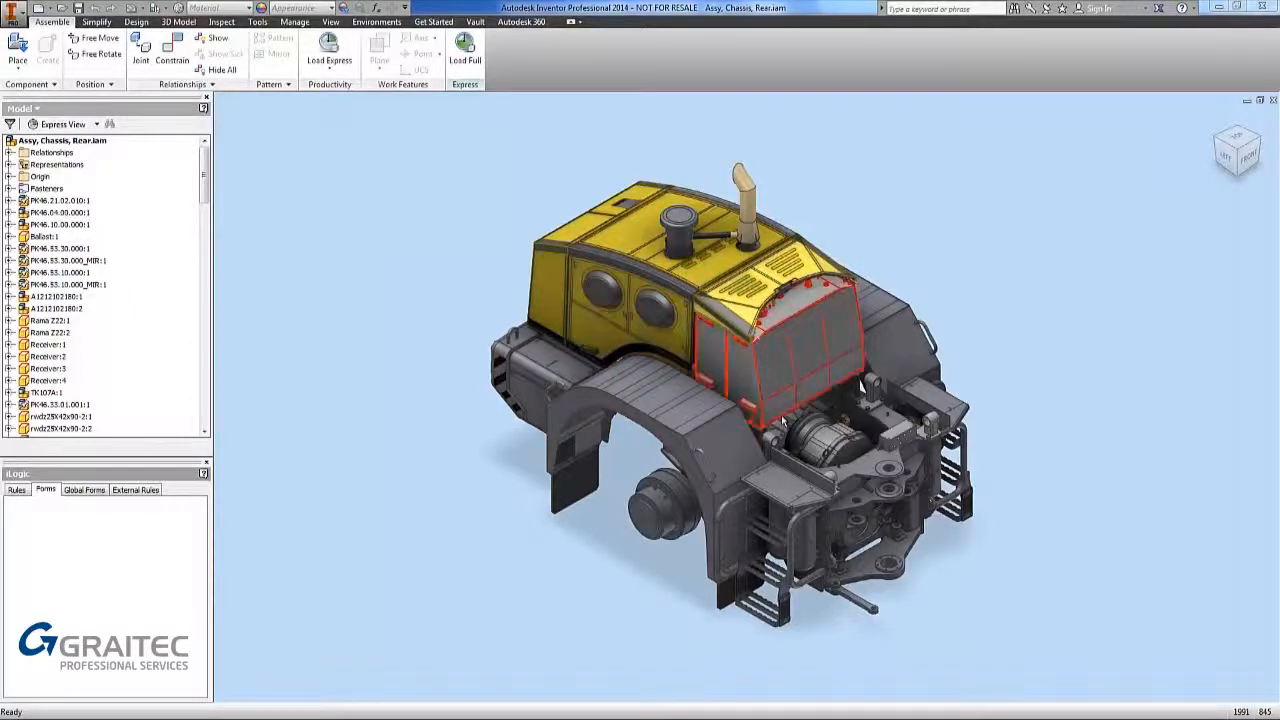
Step: In the rear chassis assembly, examine the parts of subassembly PK46.10.00.000 and the commands available for A120.11.00.015:2
left_click(10, 225)
scroll(45, 232, "down", 2)
left_click(47, 226)
right_click(47, 226)
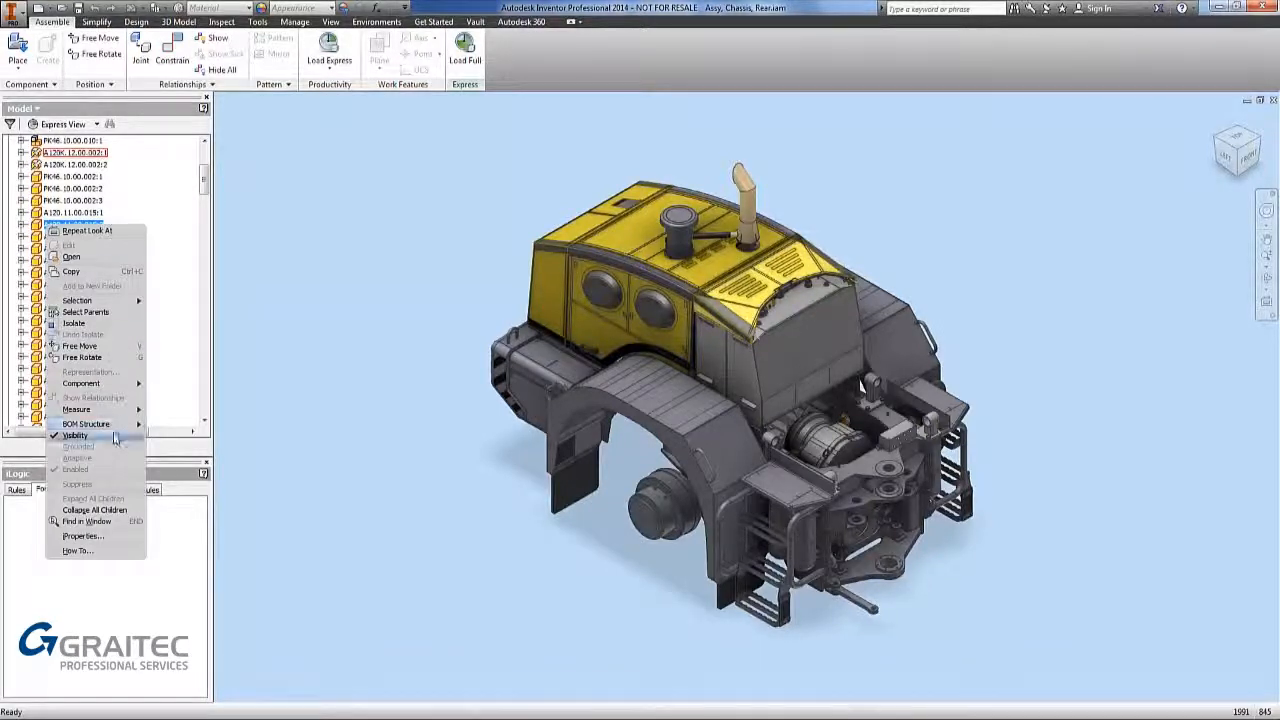
left_click(252, 370)
scroll(120, 250, "up", 4)
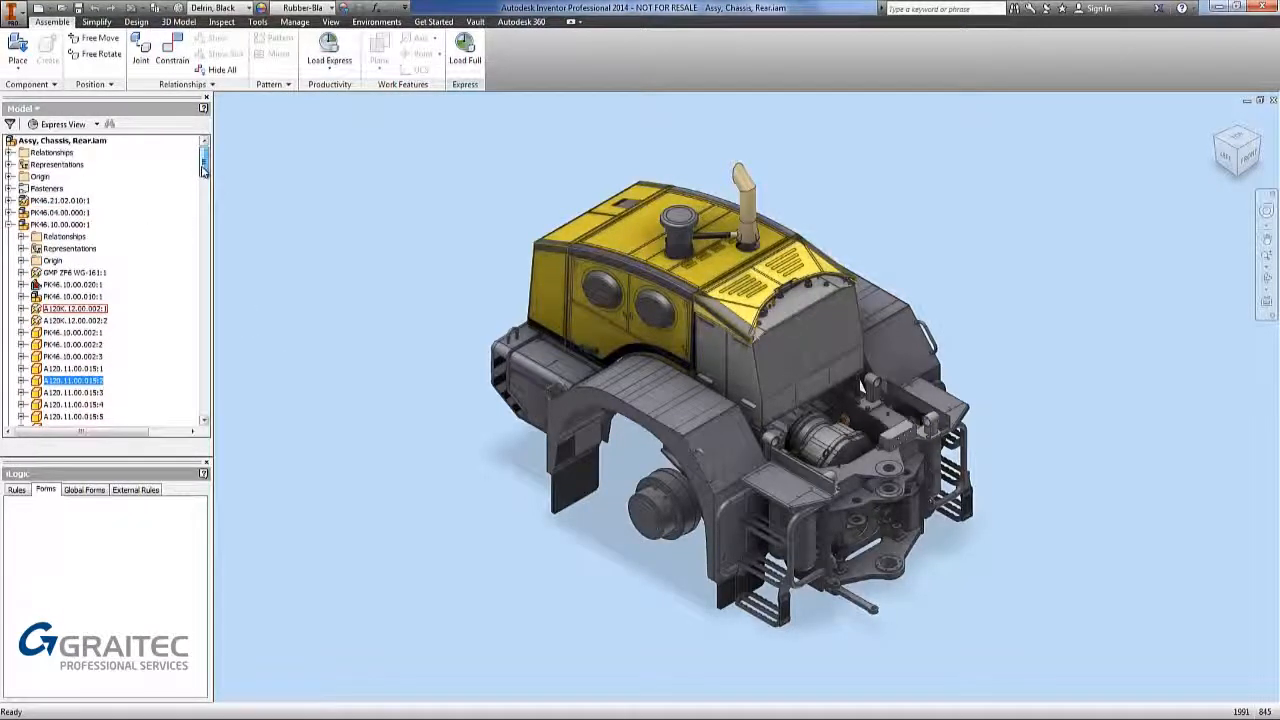
left_click(9, 224)
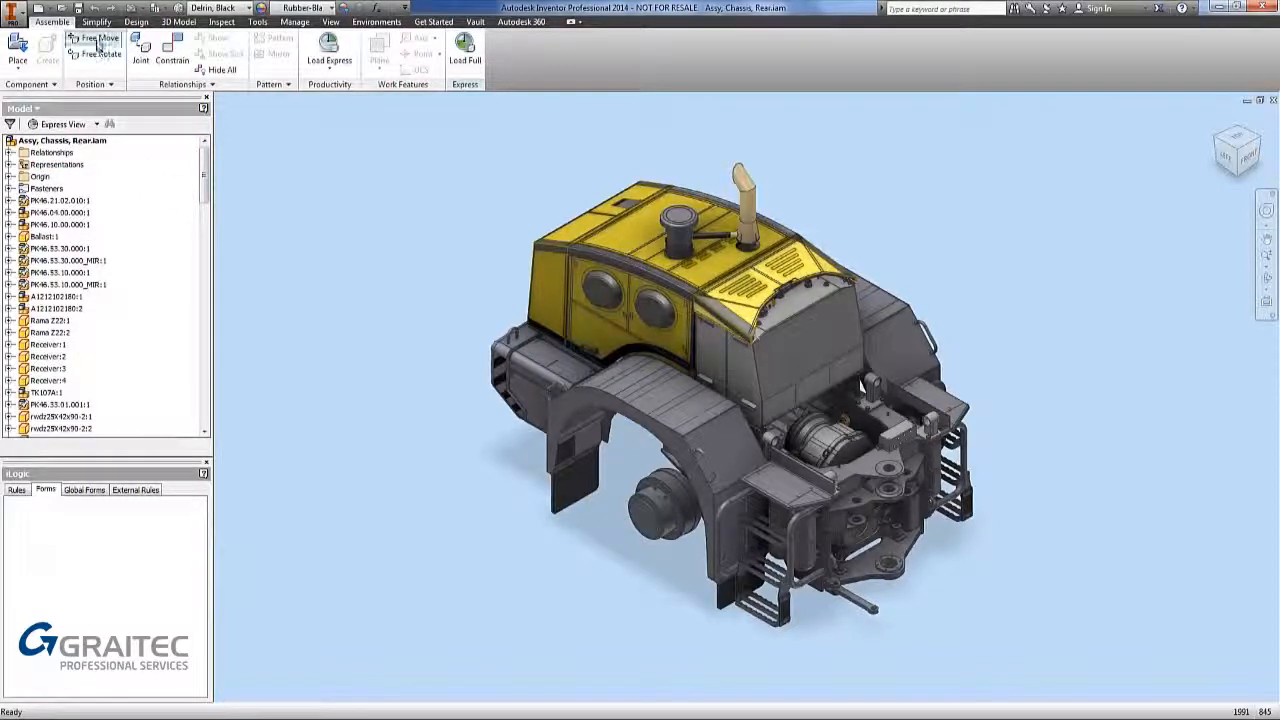
Step: Free-move the side box, the grey tank unit and the gearbox unit away from the rear chassis
left_click(103, 42)
left_click(548, 372)
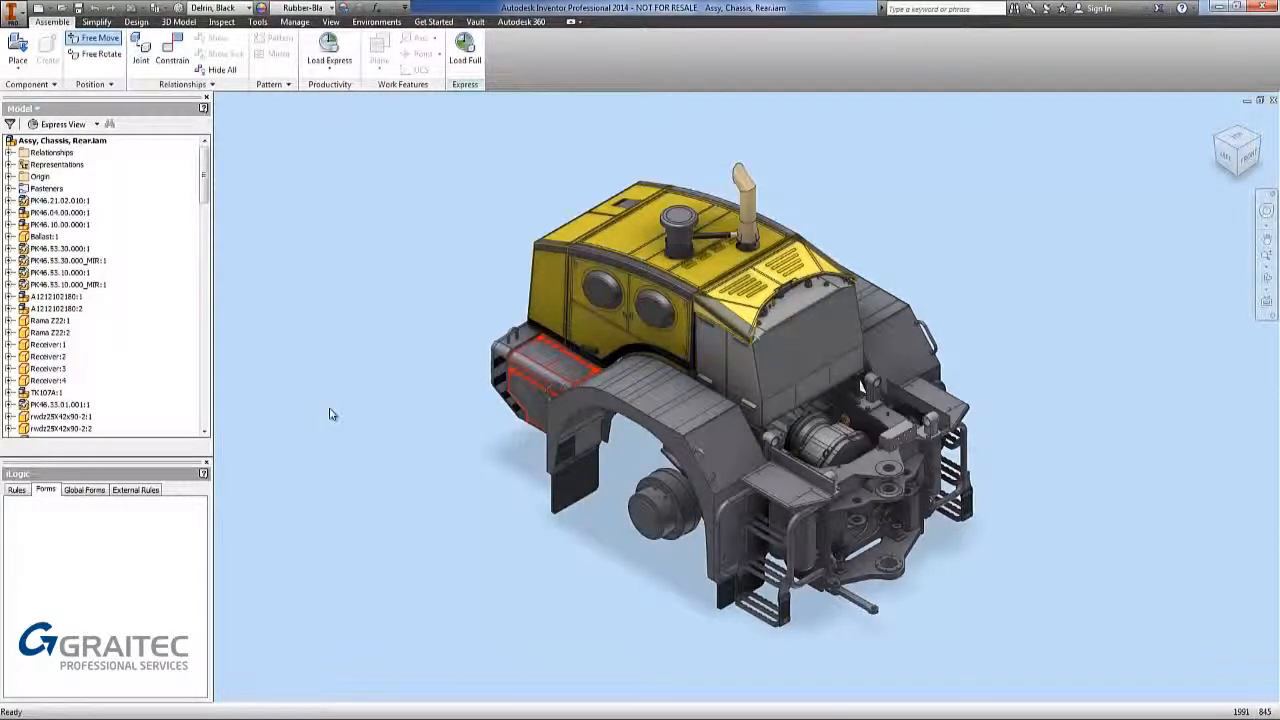
left_click_drag(545, 375, 329, 407)
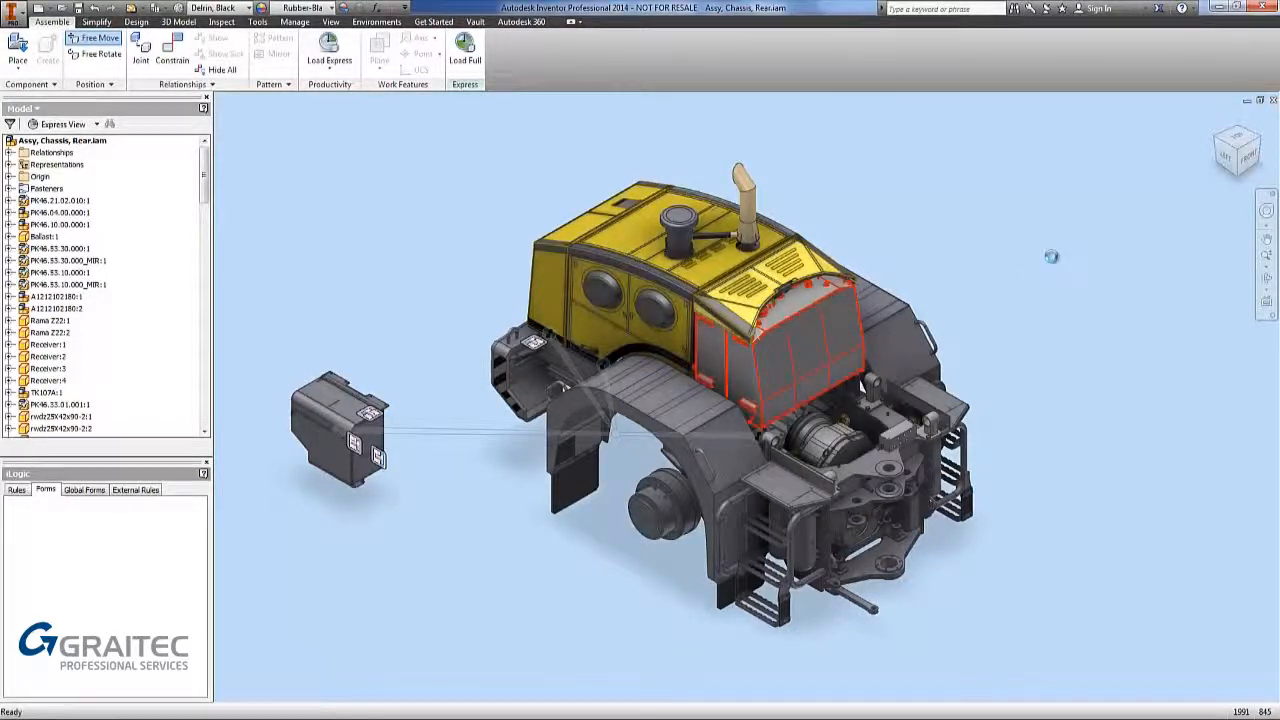
left_click_drag(810, 370, 1050, 260)
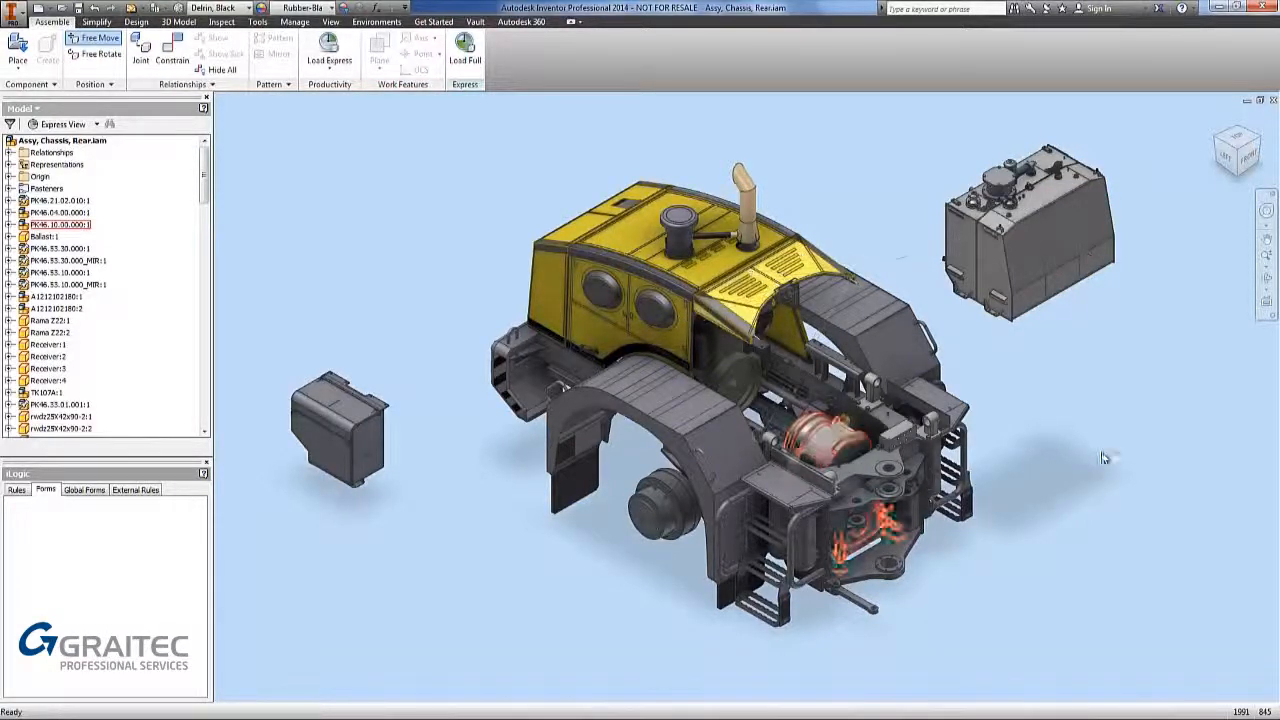
left_click_drag(841, 446, 1103, 458)
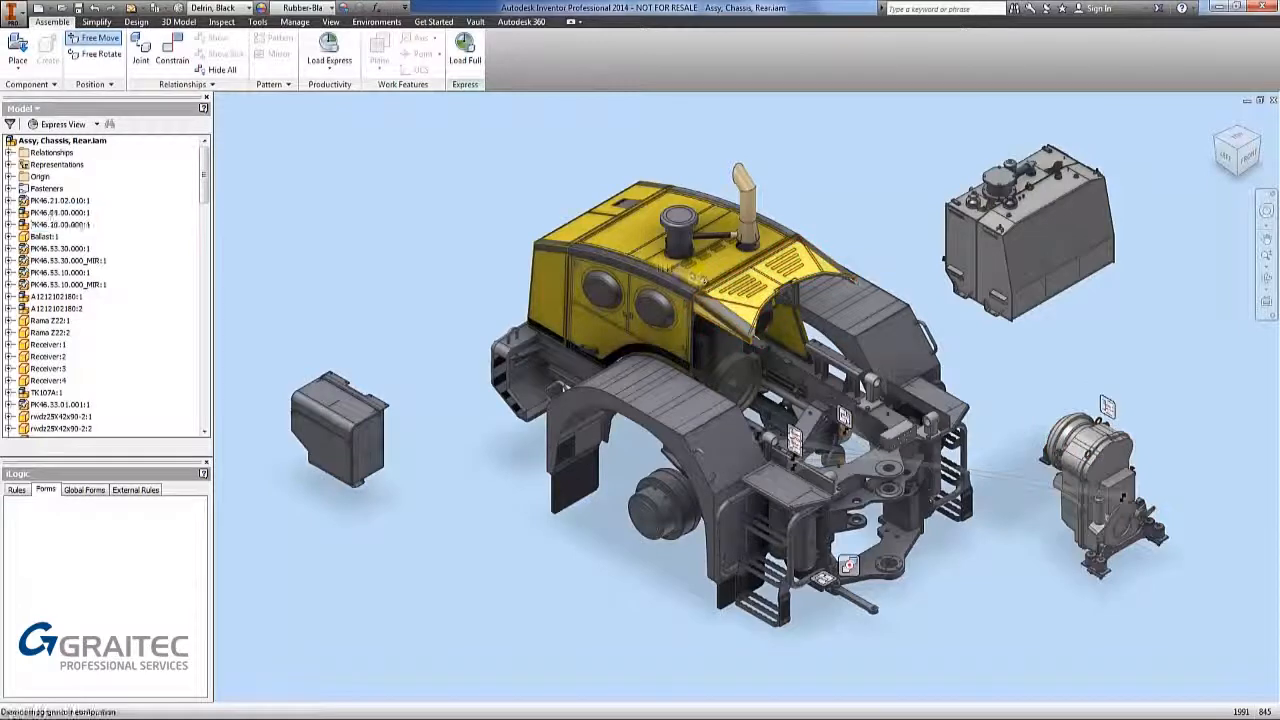
Step: Inspect the exposed chassis and its relationship markers up close, end the free move, and update the assembly
middle_click_drag(662, 265, 582, 372, "shift")
scroll(793, 461, "up", 4)
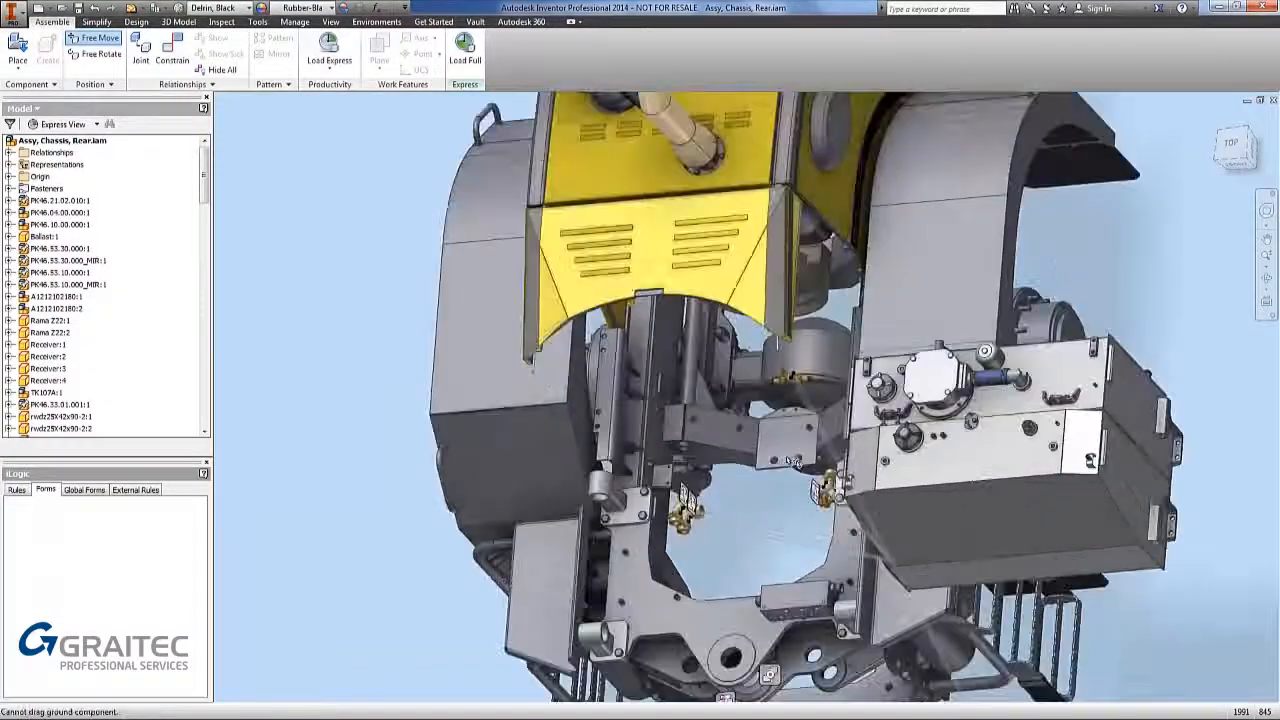
scroll(793, 461, "up", 6)
scroll(793, 461, "down", 4)
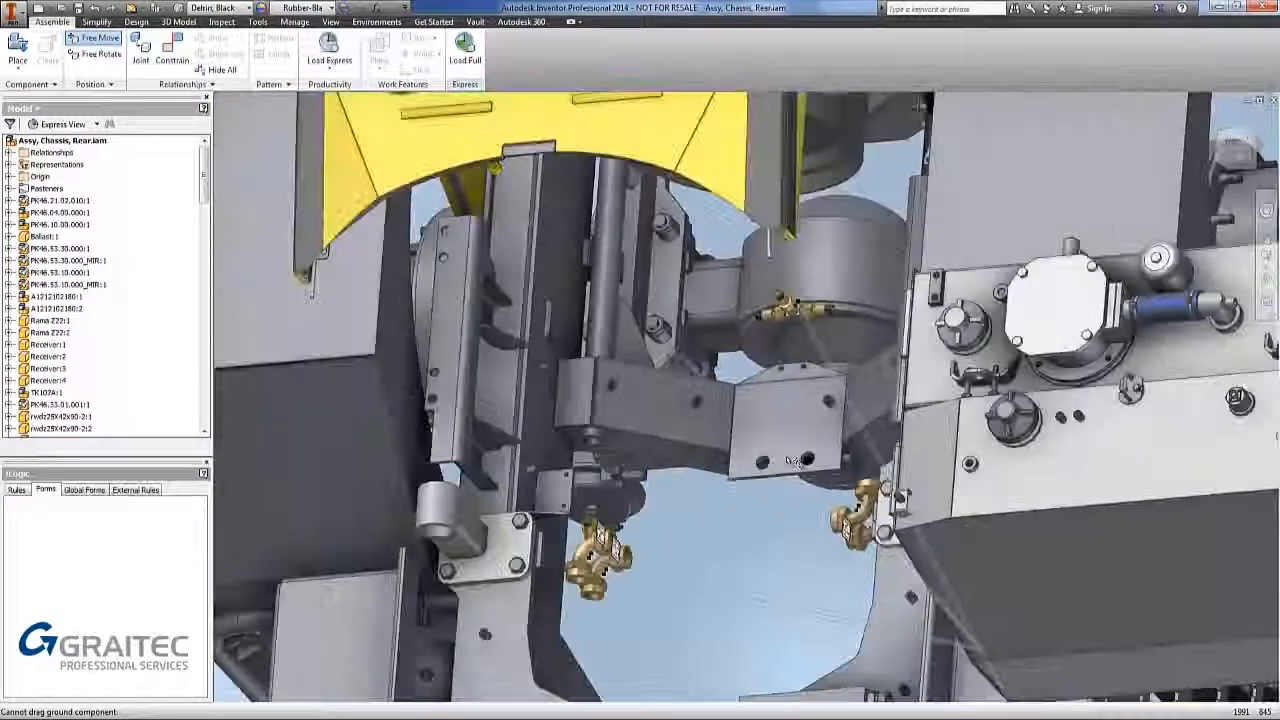
scroll(793, 461, "down", 8)
middle_click_drag(793, 461, 818, 390, "shift")
left_click_drag(818, 390, 822, 433, "shift")
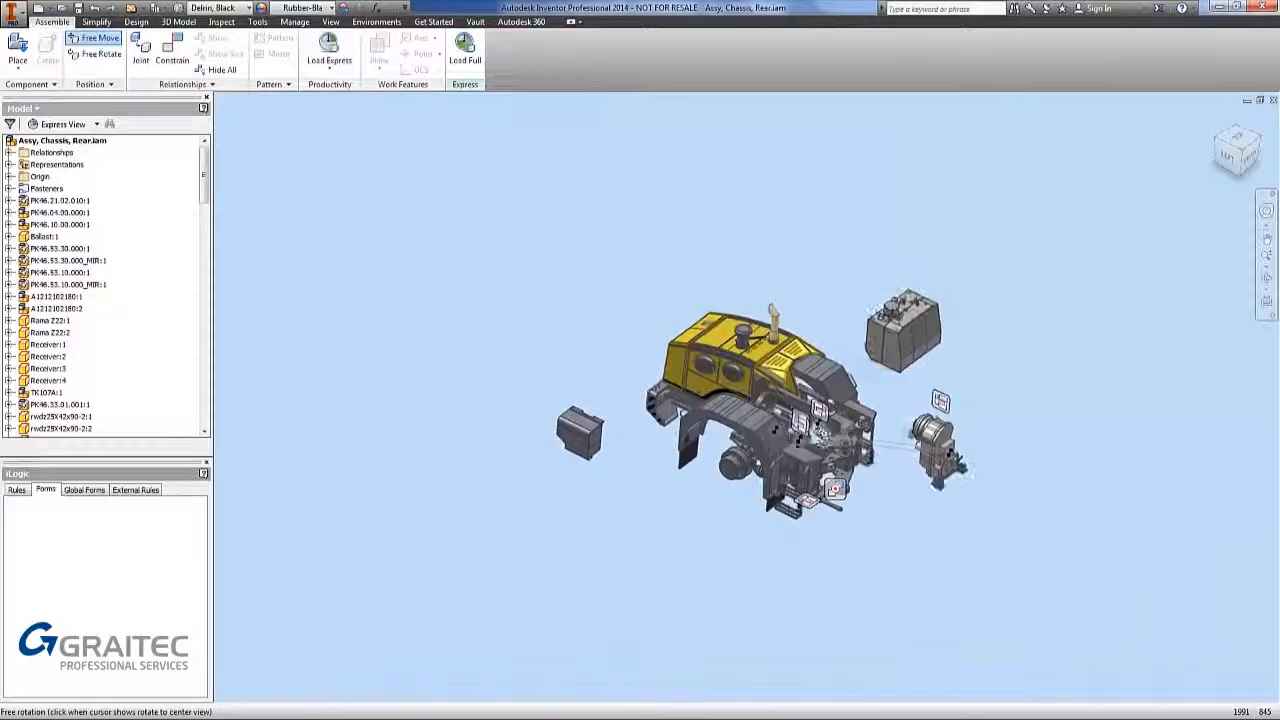
right_click(599, 329)
left_click(630, 332)
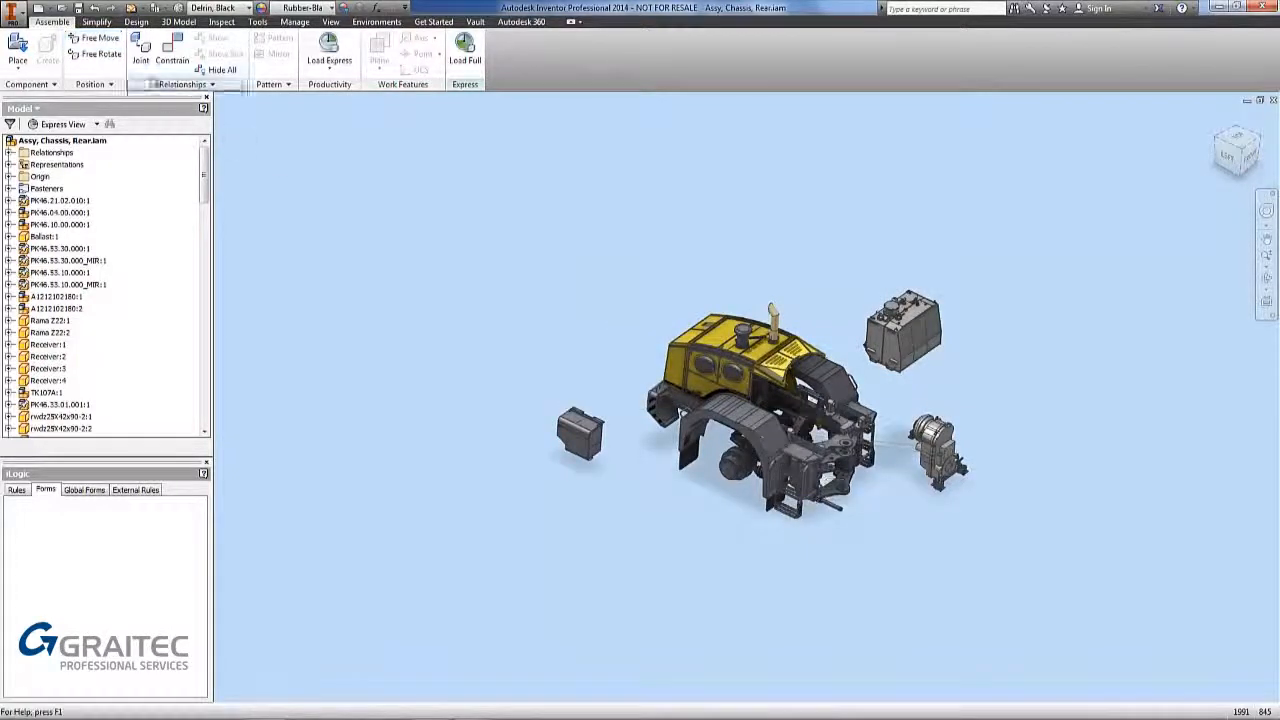
left_click(133, 10)
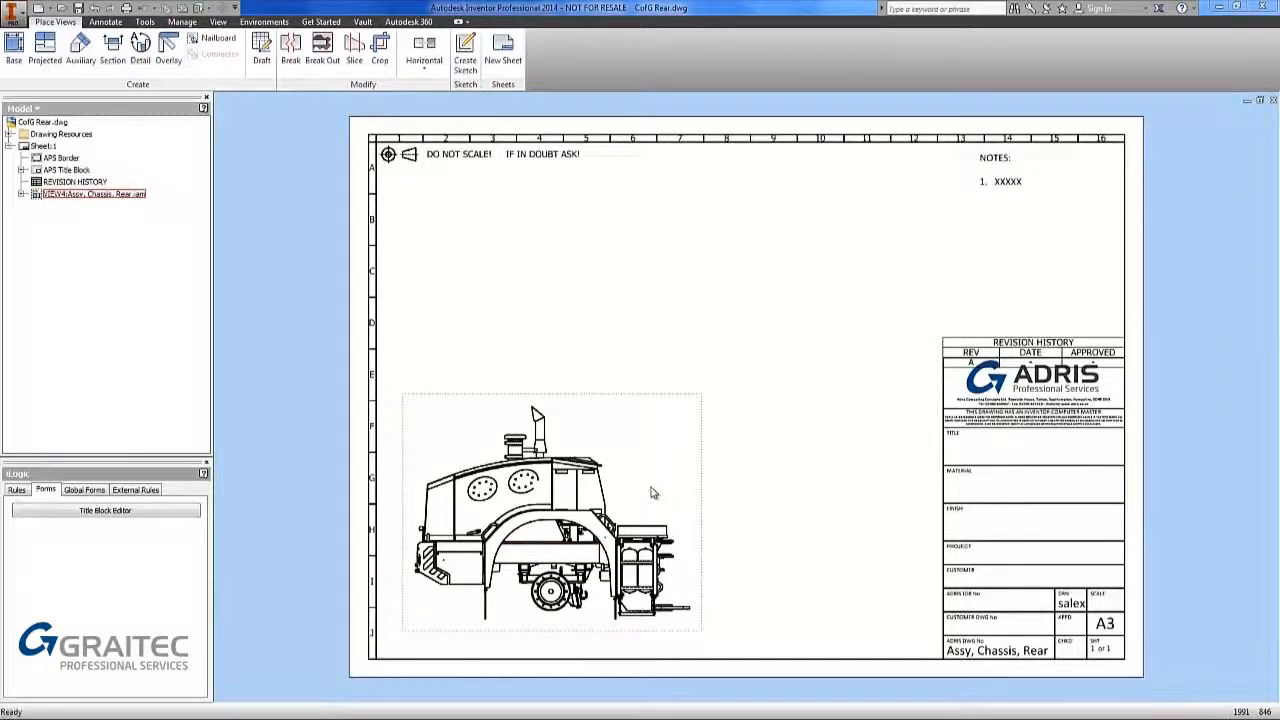
Step: Show the center of gravity of Assy, Chassis, Rear.iam in the side view of the CofG Rear.dwg drawing
left_click(22, 195)
right_click(55, 207)
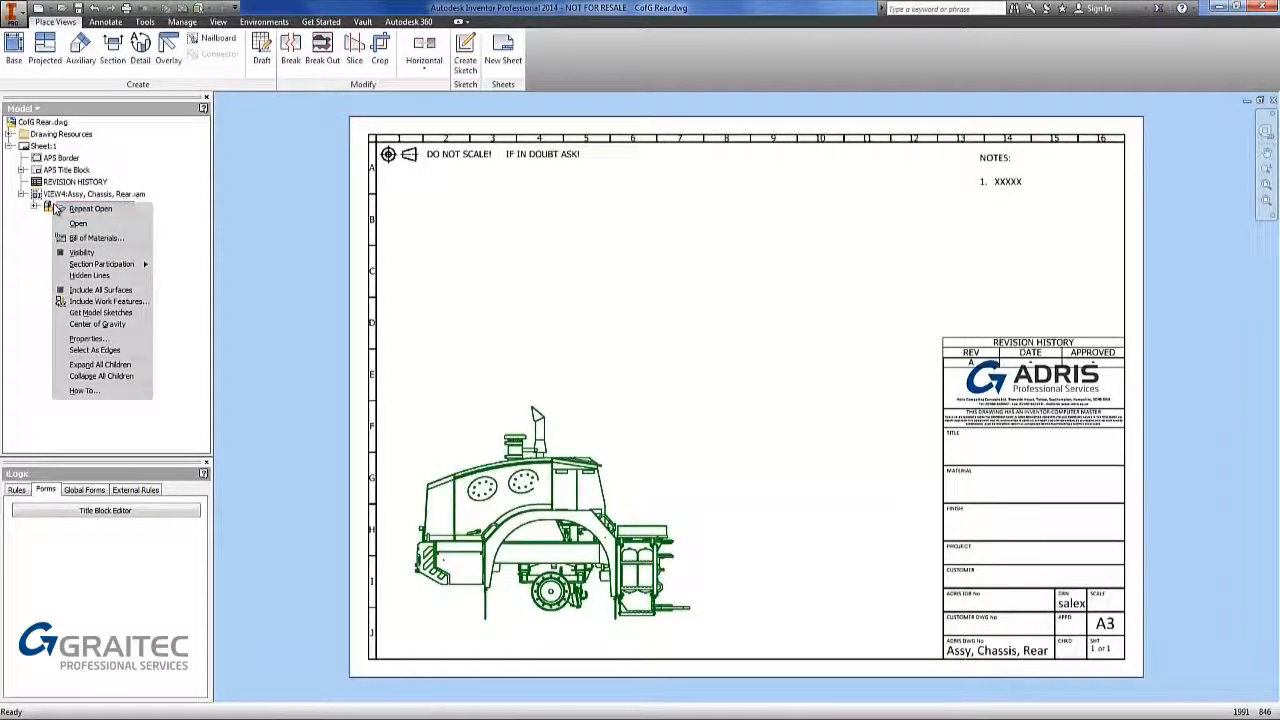
left_click(107, 327)
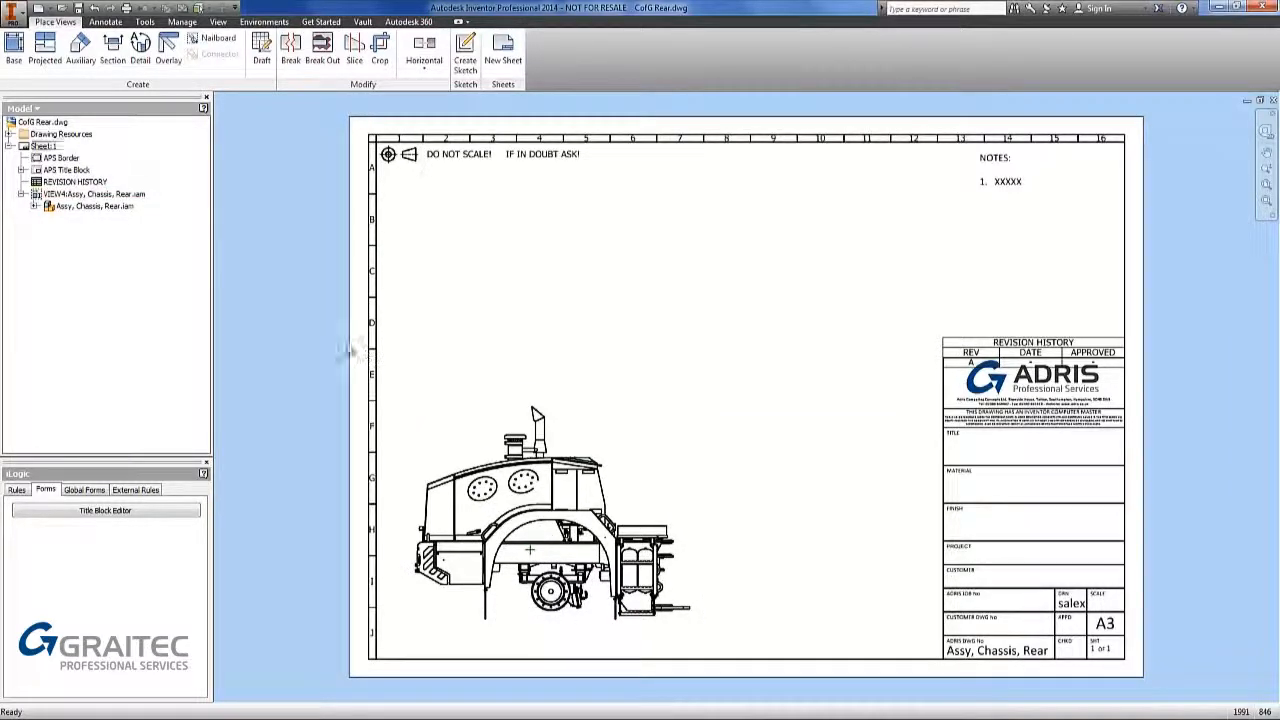
Step: Add a vertical dimension from the side box's bottom edge to the center of gravity mark, placed beside the vehicle's rear end
left_click(105, 22)
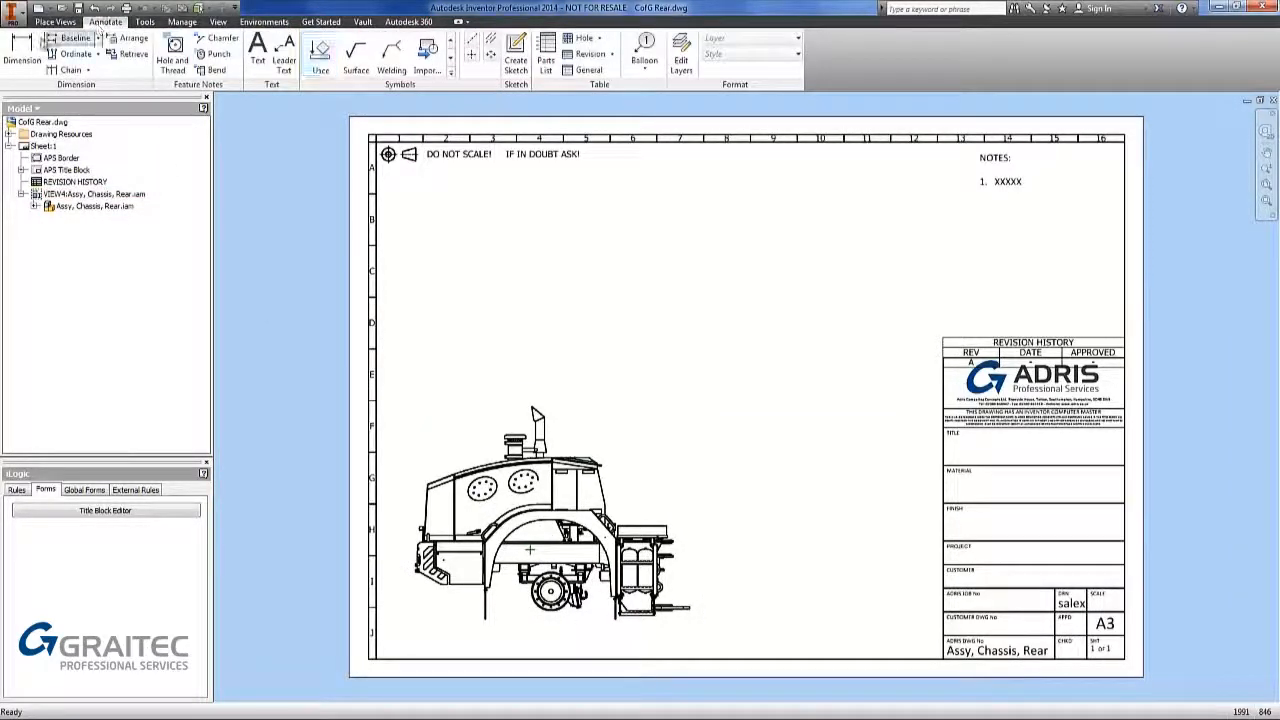
left_click(21, 50)
scroll(463, 541, "up", 5)
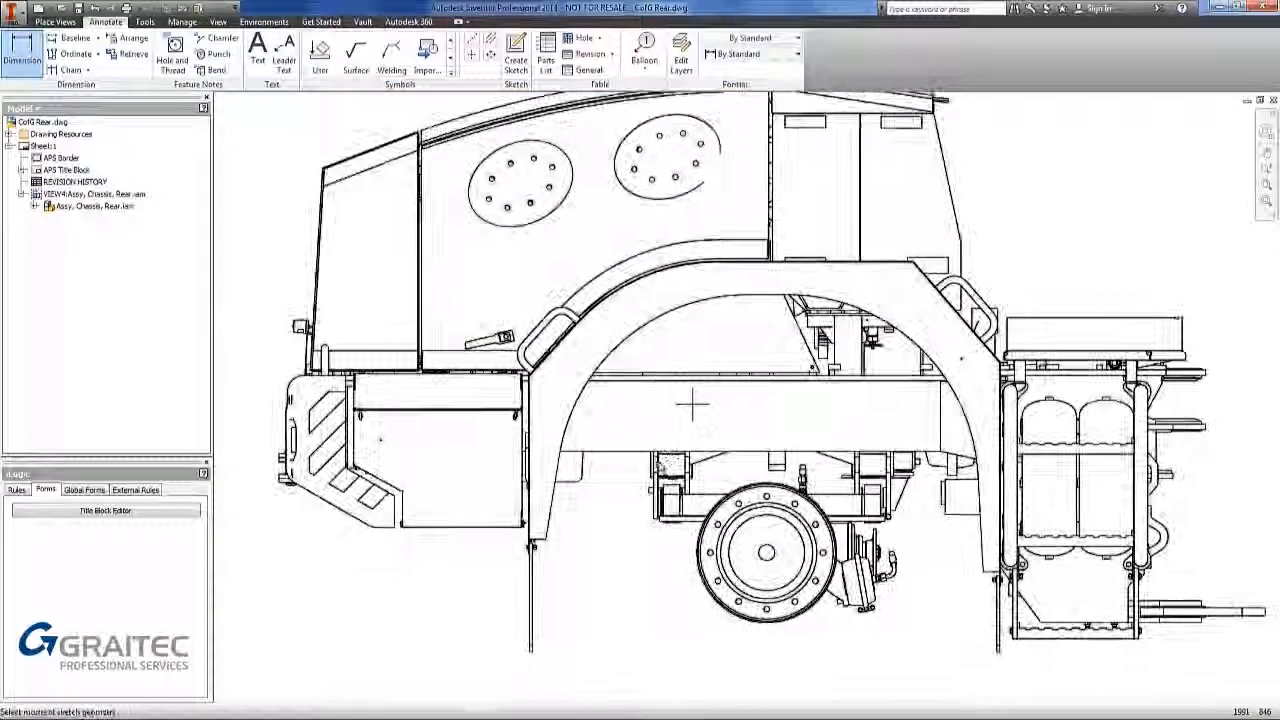
left_click(464, 530)
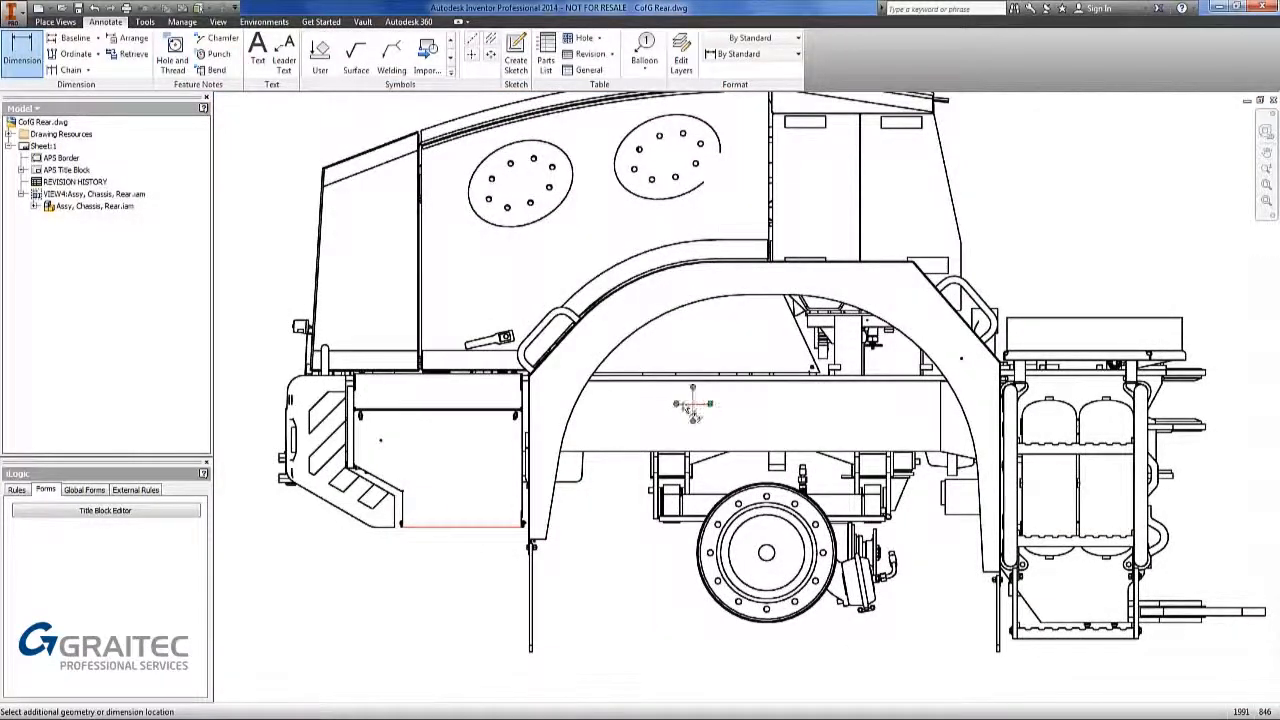
middle_click_drag(261, 473, 431, 457)
left_click(387, 448)
right_click(354, 331)
left_click(397, 332)
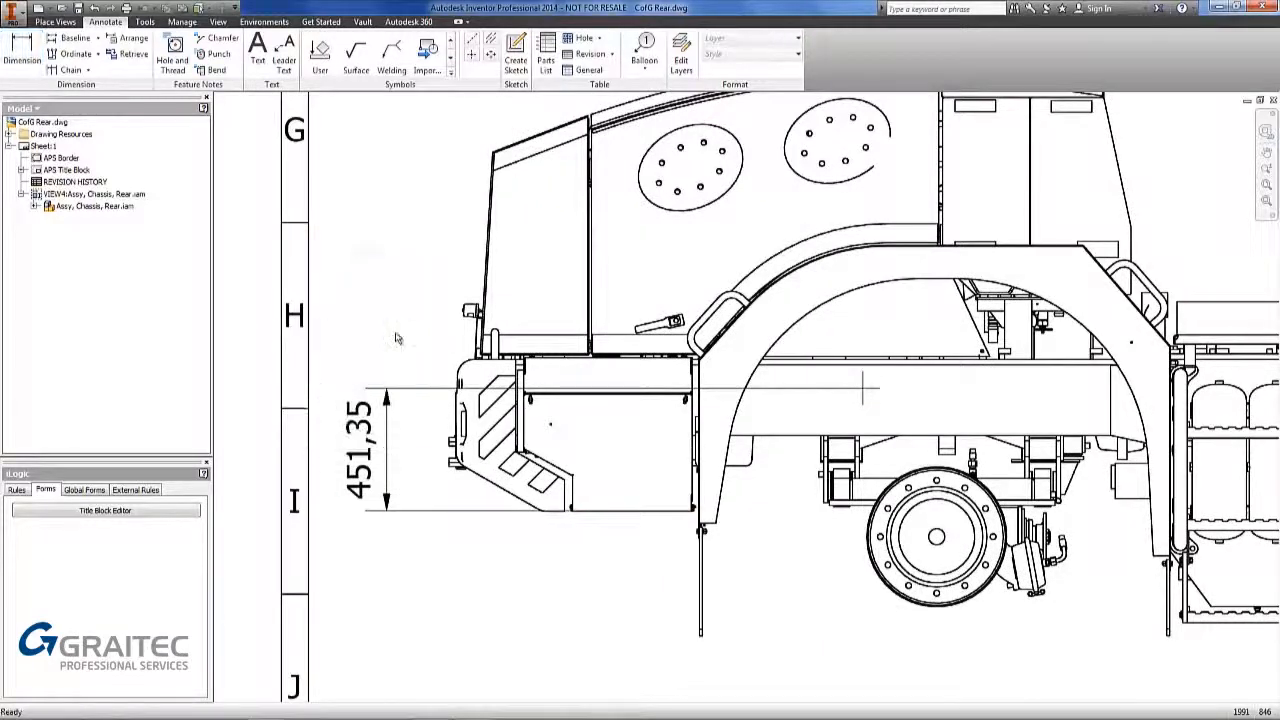
Step: Create a projected isometric view of the chassis from the existing side view
scroll(396, 333, "down", 5)
scroll(396, 338, "down", 2)
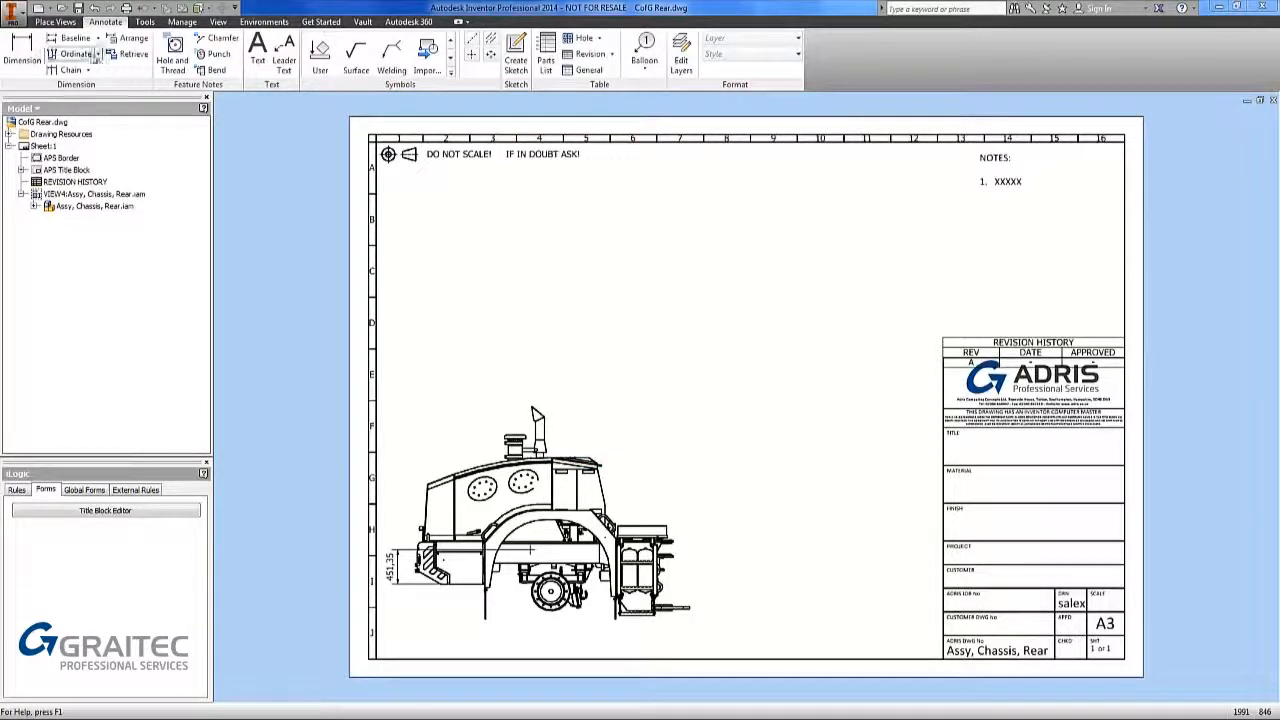
left_click(56, 22)
left_click(44, 50)
left_click(440, 560)
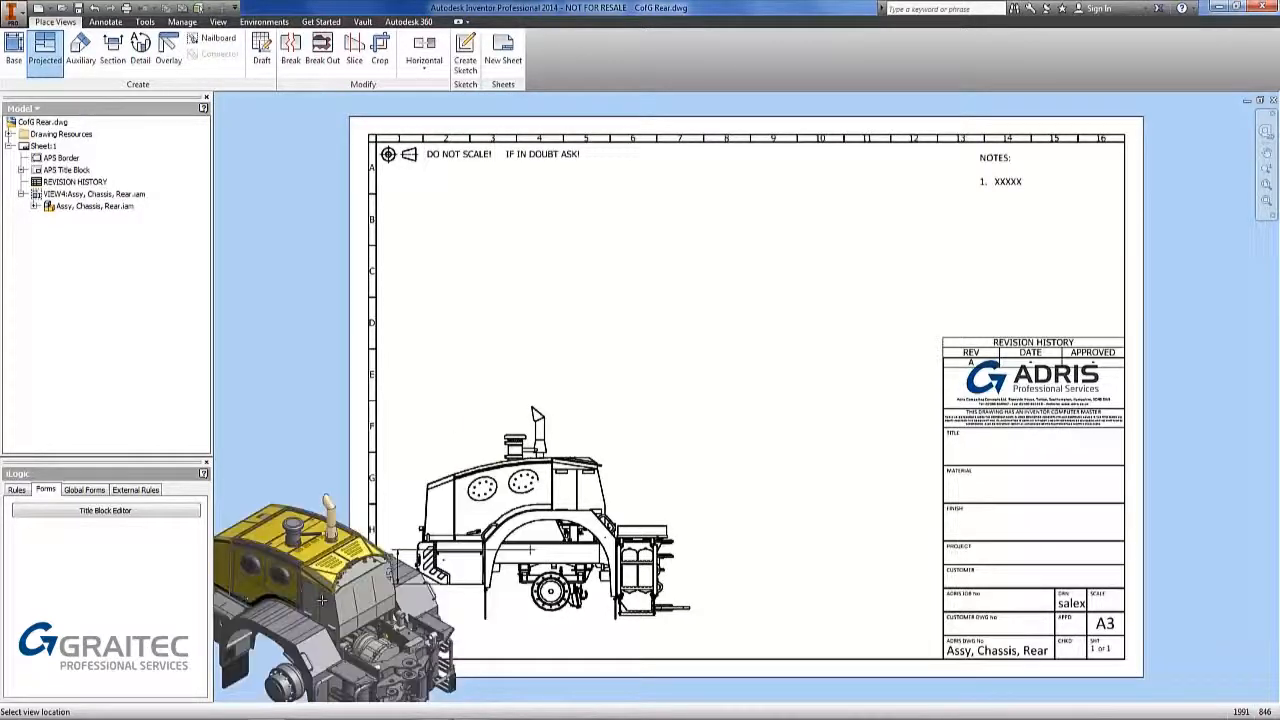
right_click(312, 506)
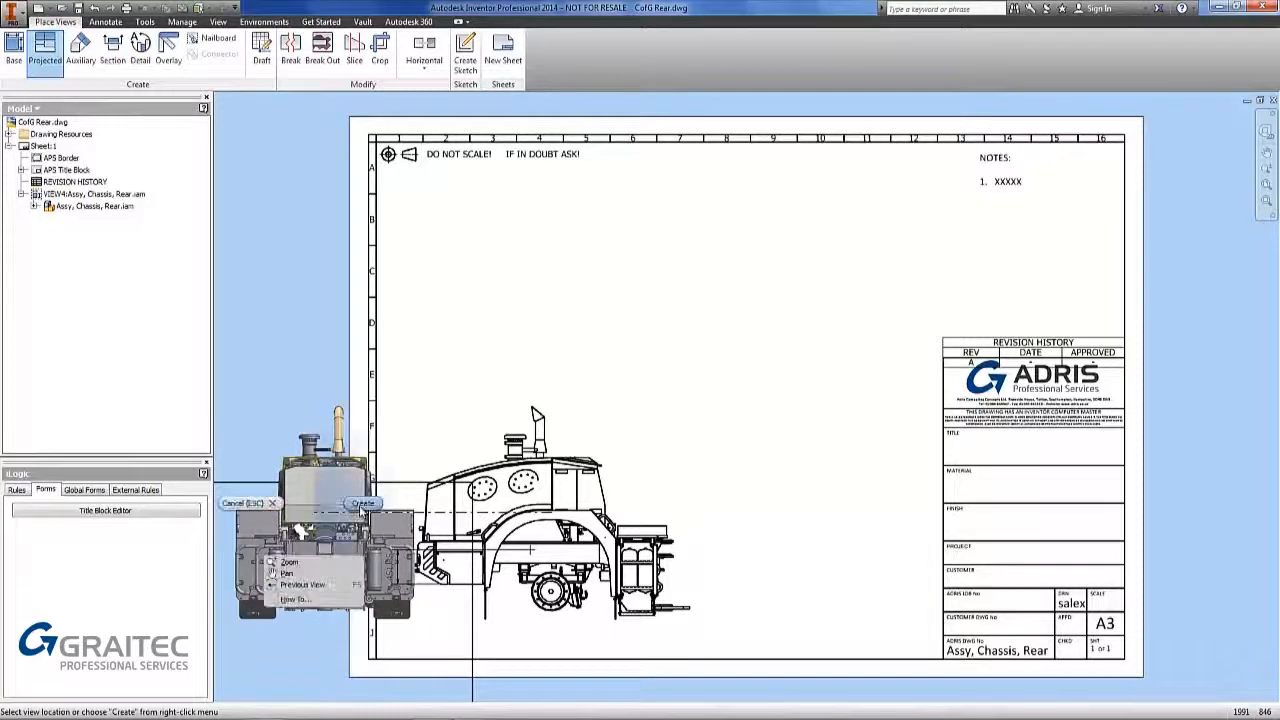
left_click(362, 504)
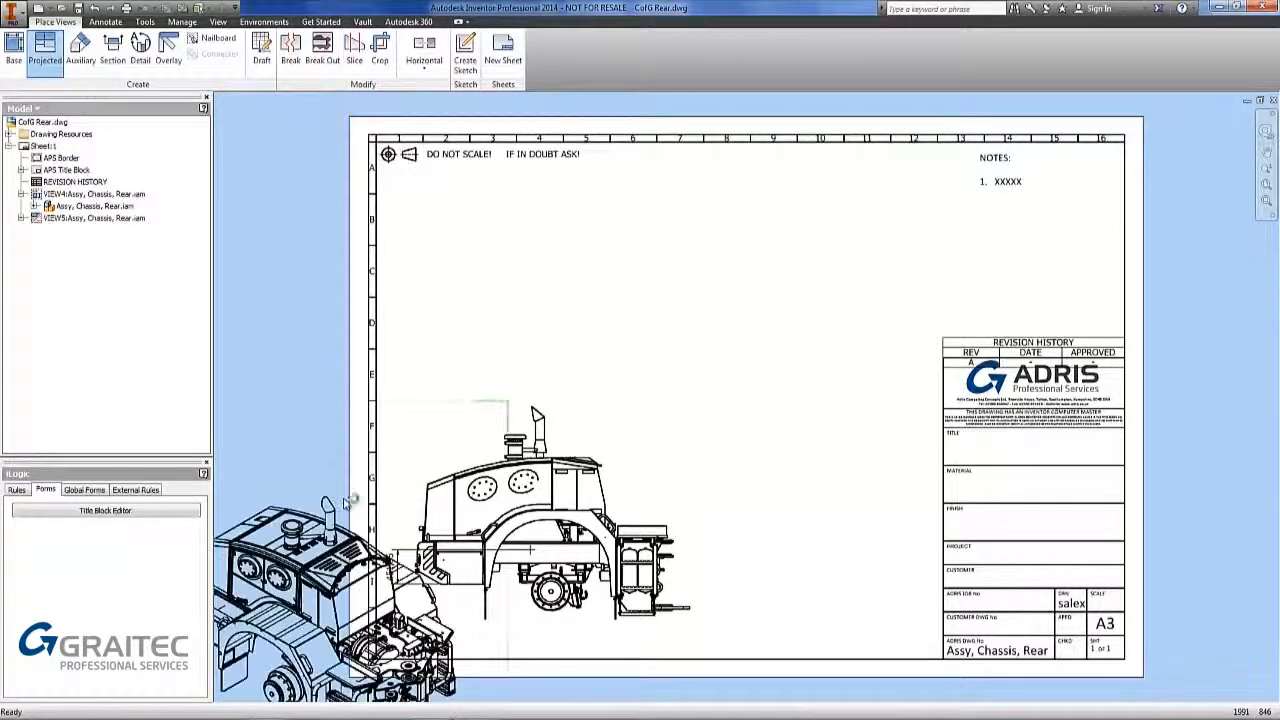
Step: Move the isometric view to the empty upper-middle area of the sheet beside the title block column and select it
left_click_drag(319, 401, 773, 142)
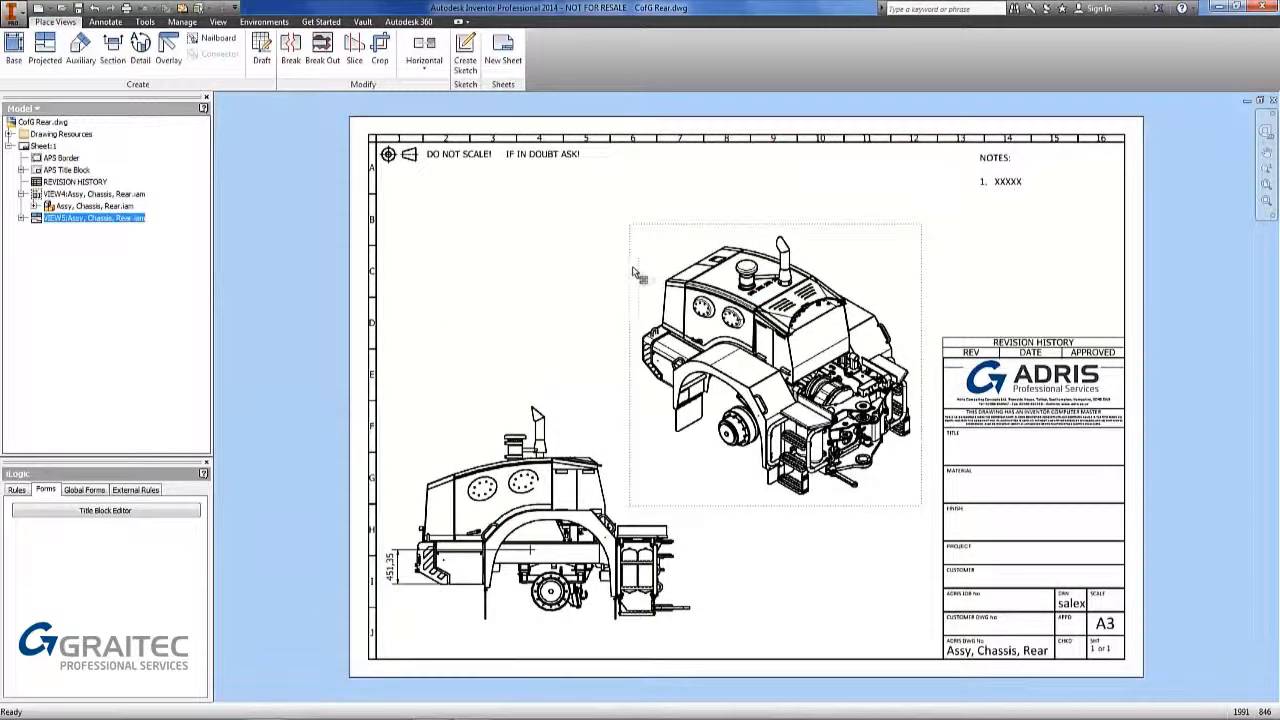
scroll(630, 265, "up", 4)
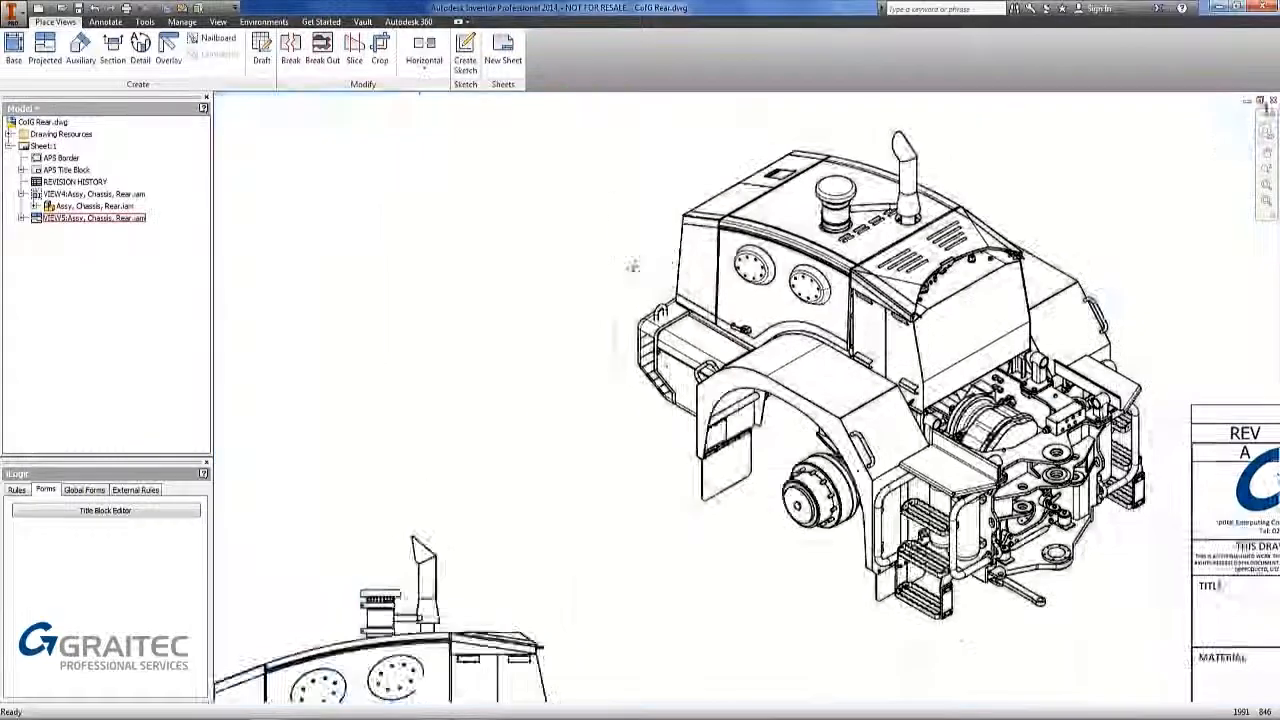
scroll(584, 299, "down", 4)
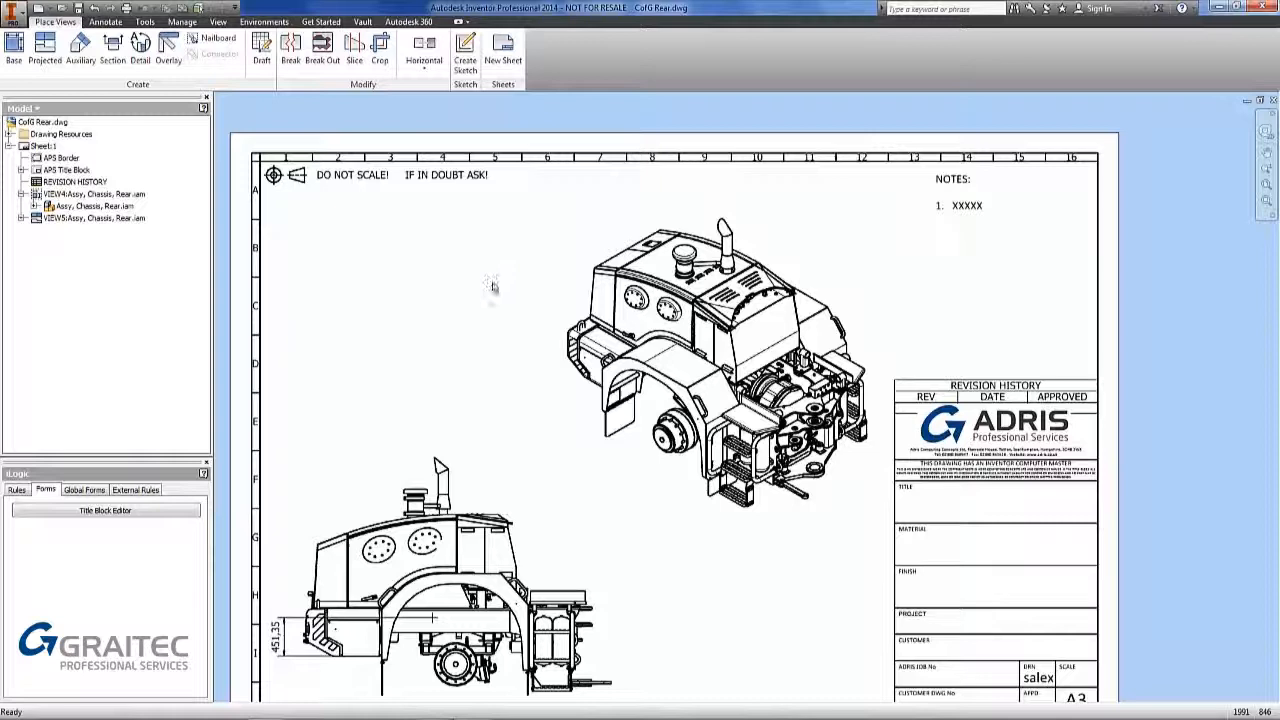
left_click(559, 294)
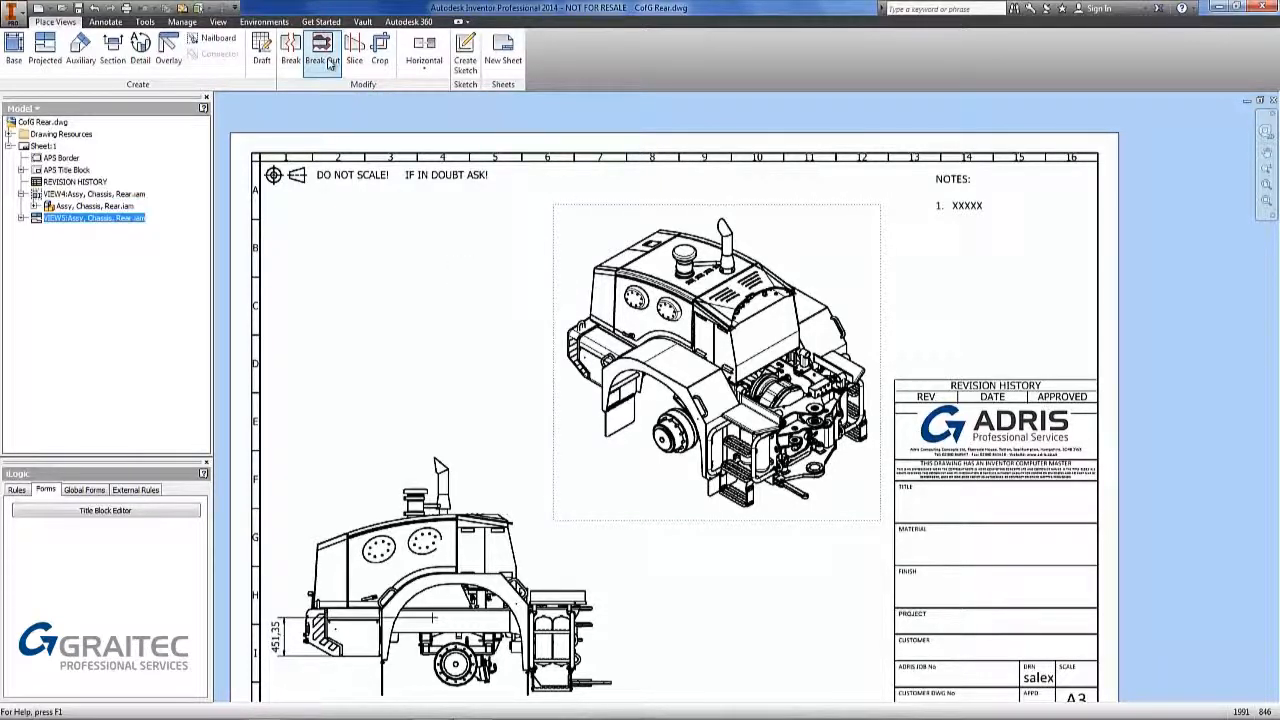
Step: Sketch a closed four-sided line profile on the isometric view around the engine cover's side panel and finish the sketch
left_click(465, 60)
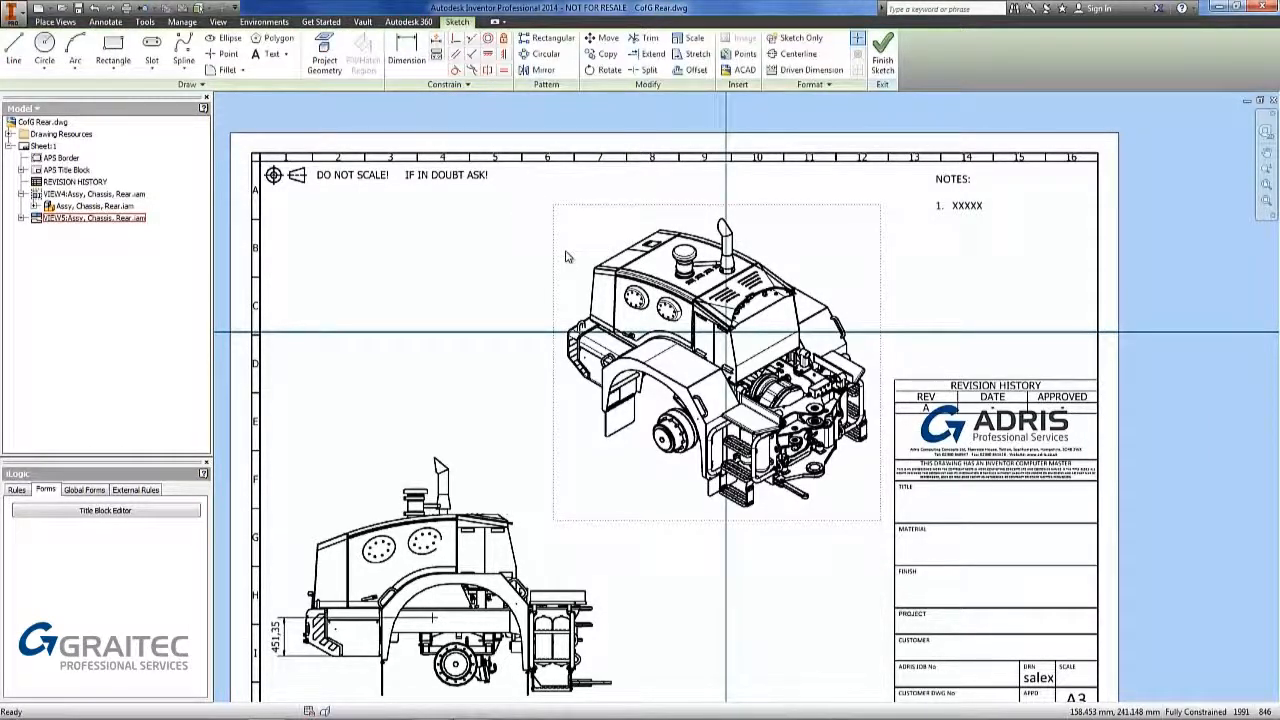
scroll(576, 280, "down", 3)
scroll(576, 280, "down", 3)
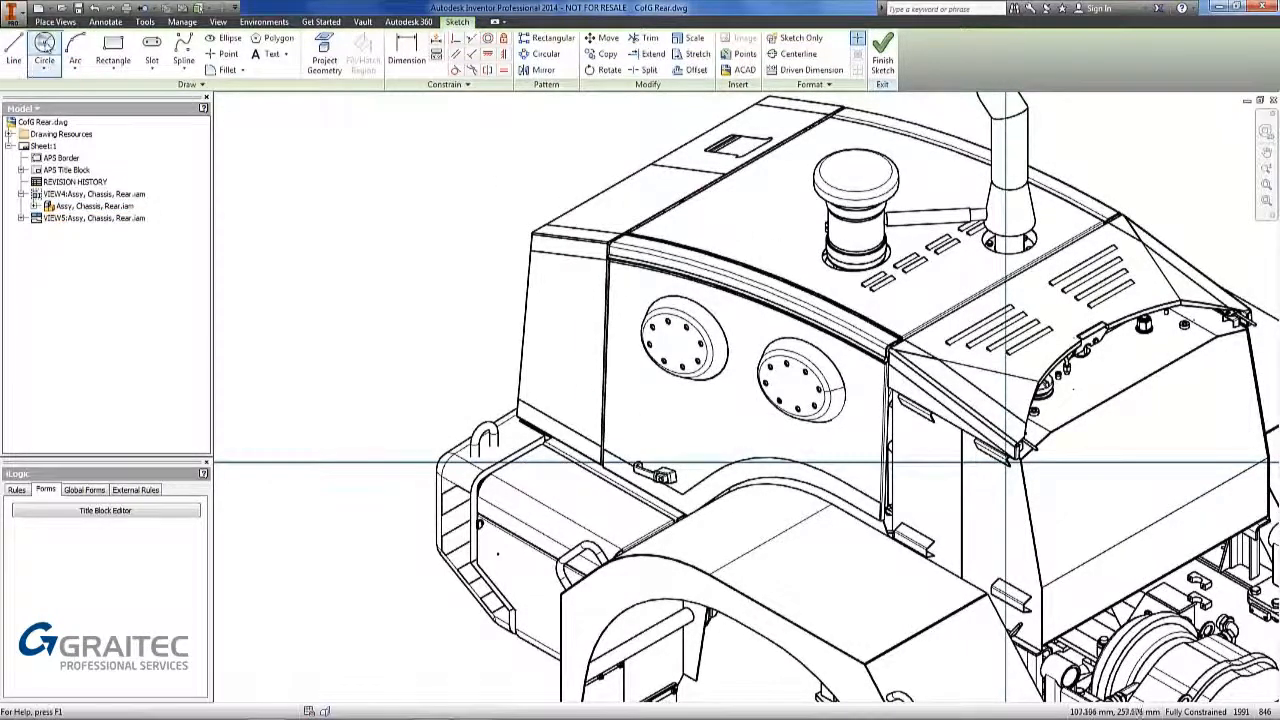
left_click(21, 51)
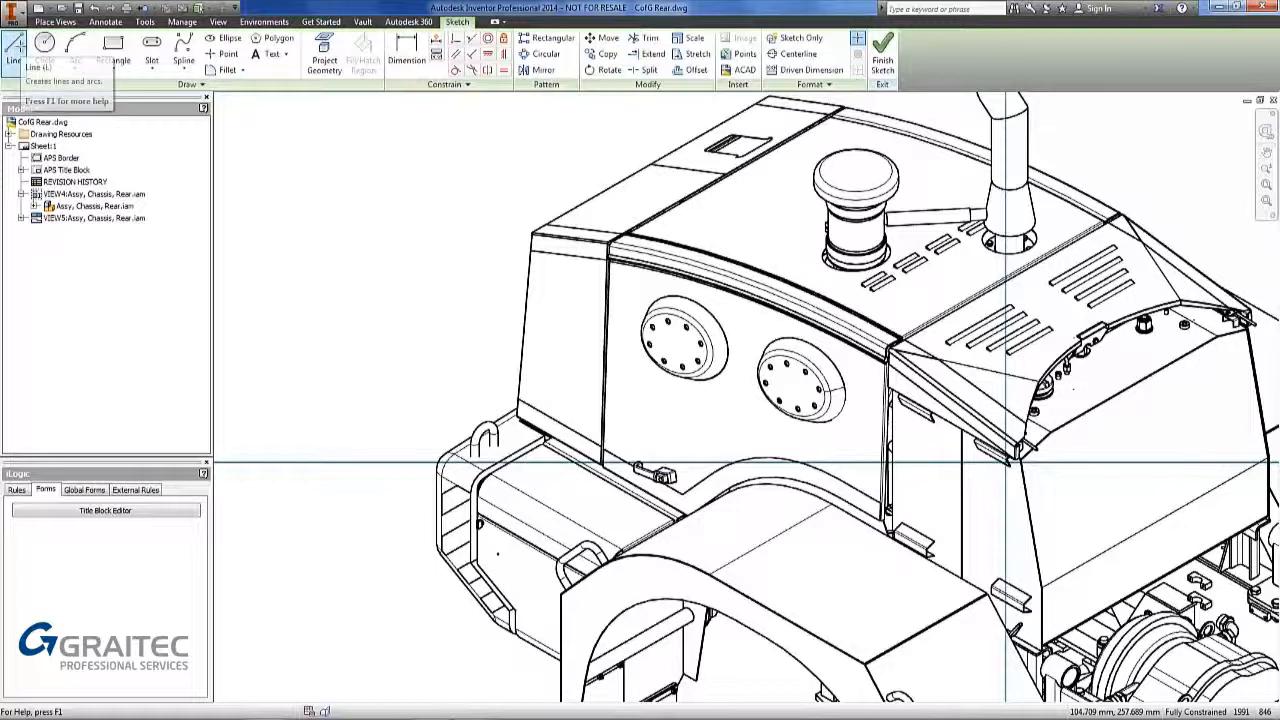
left_click(795, 200)
left_click(480, 368)
left_click(760, 585)
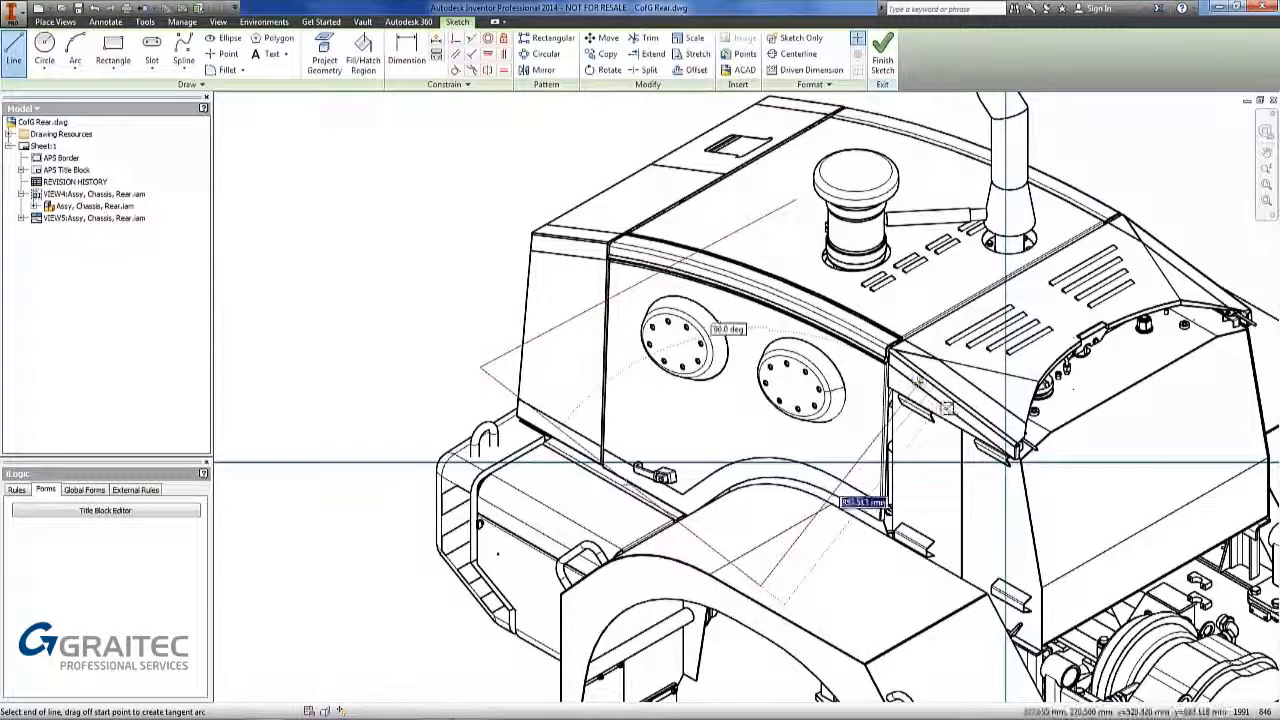
left_click(798, 202)
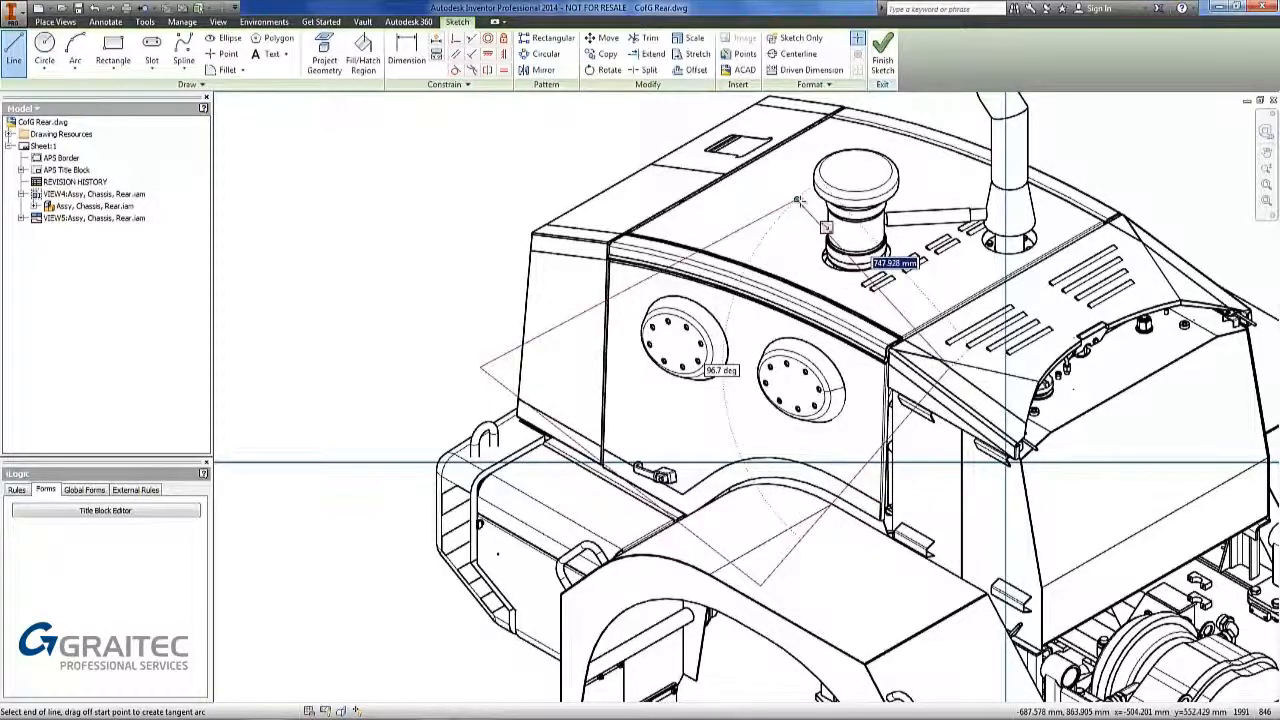
right_click(438, 177)
left_click(477, 180)
right_click(449, 189)
left_click(450, 222)
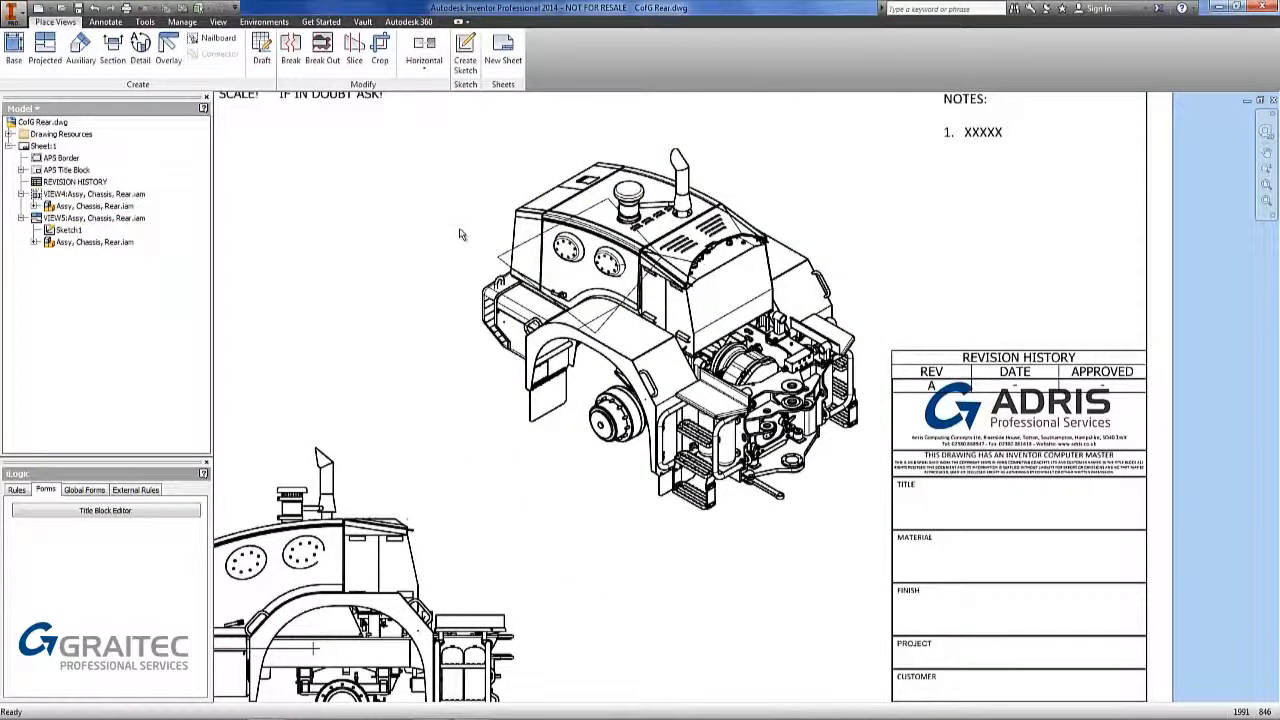
Step: Shift the isometric view slightly up and to the left on the sheet
mouse_move(508, 246)
left_mouse_down()
mouse_move(558, 249)
mouse_move(455, 215)
left_mouse_up()
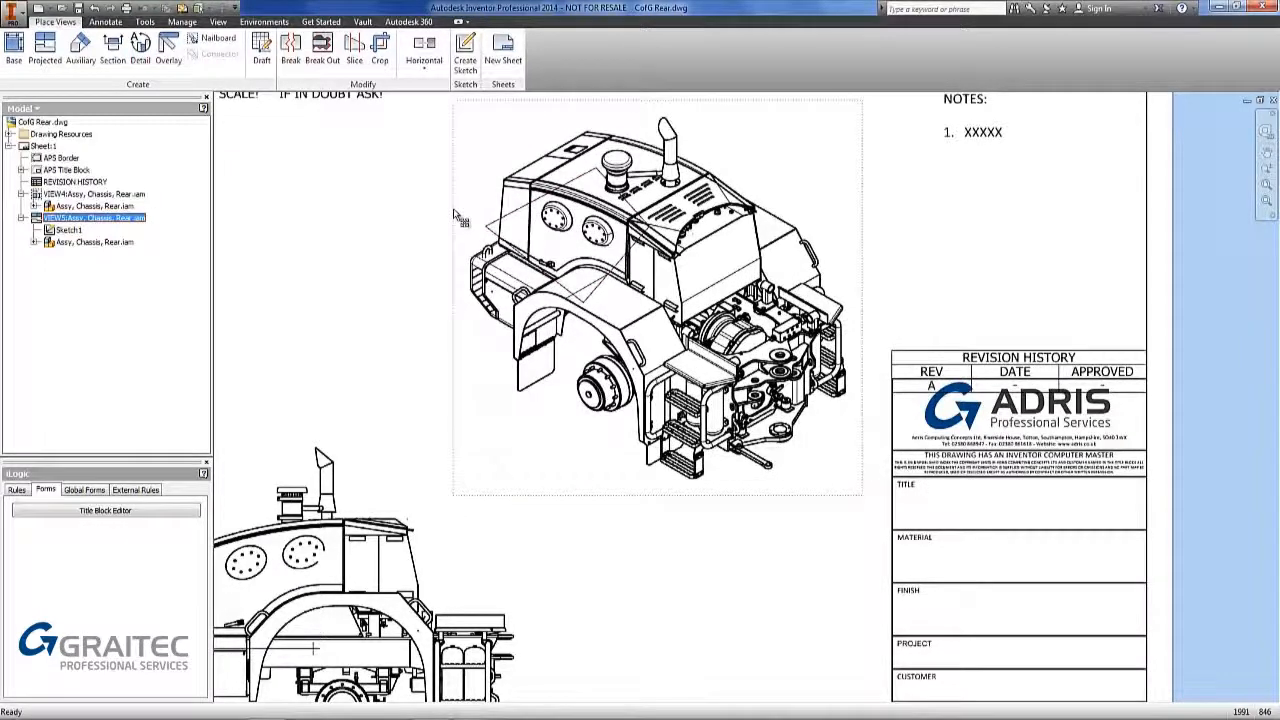
scroll(386, 234, "down", 3)
middle_click_drag(386, 234, 466, 260)
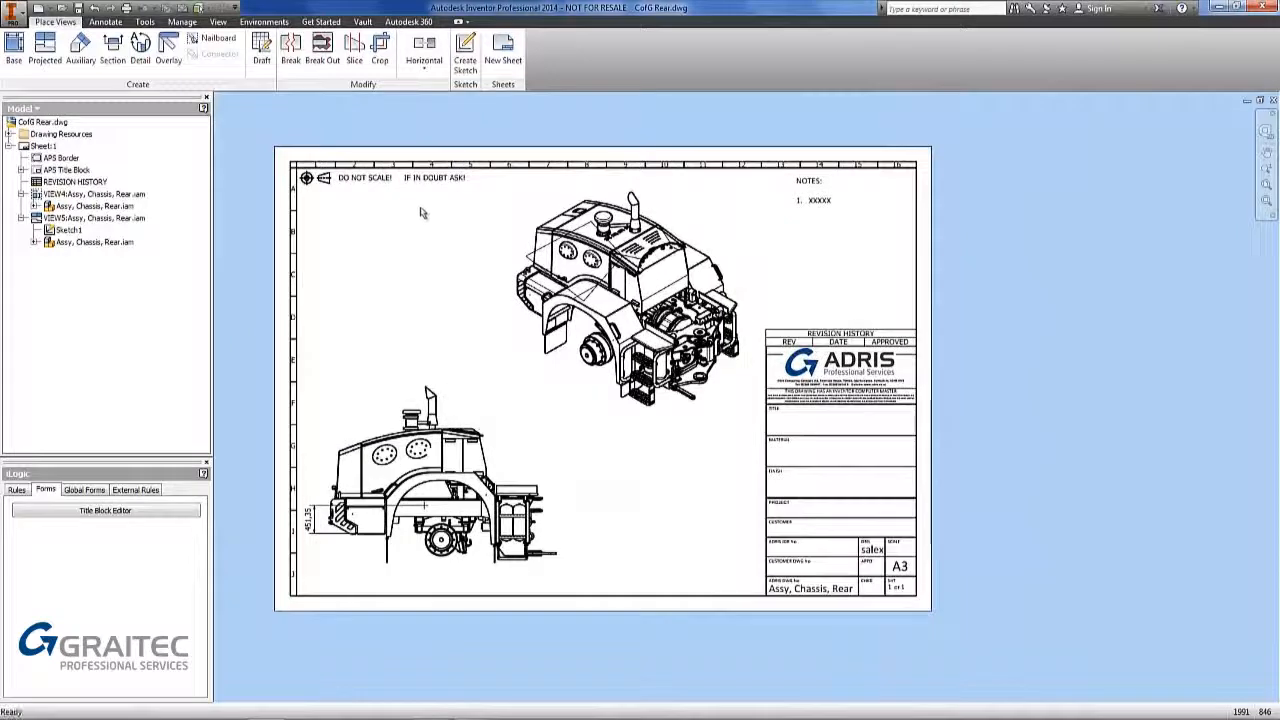
Step: Create a Break Out in the isometric view from the sketched profile, with depth Through Part applied to the engine cover's side panel
left_click(322, 45)
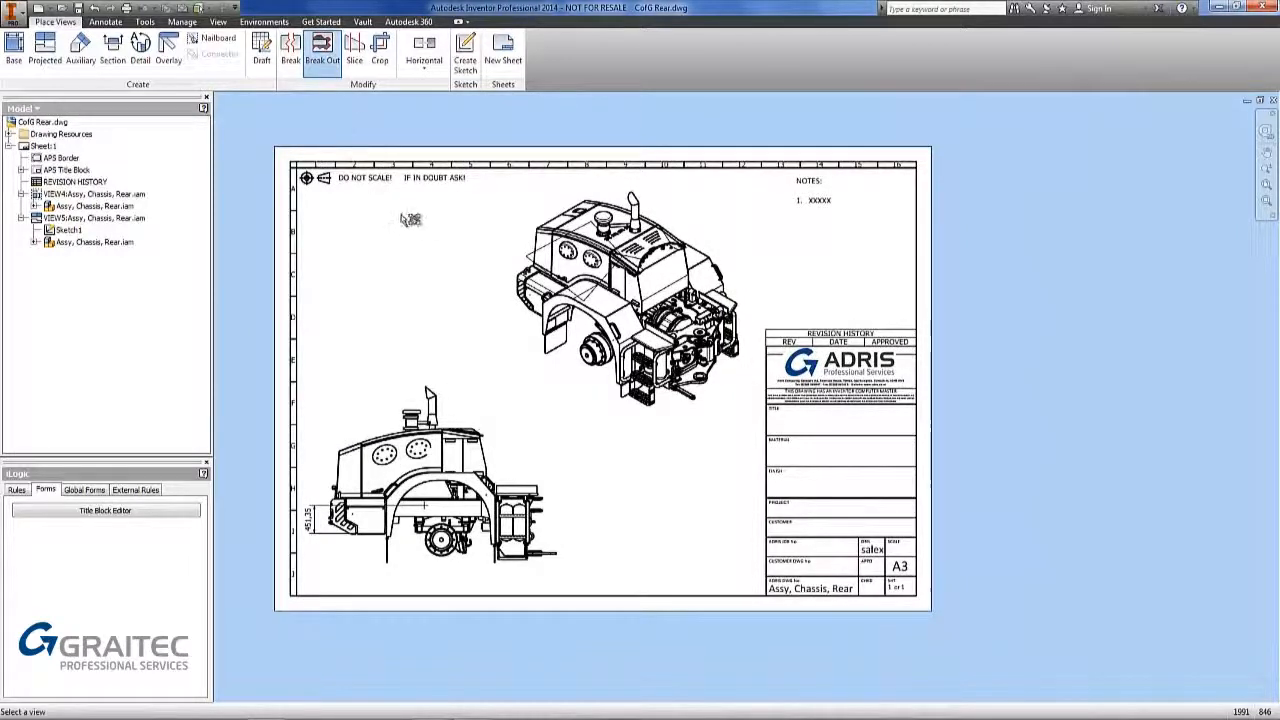
left_click(518, 239)
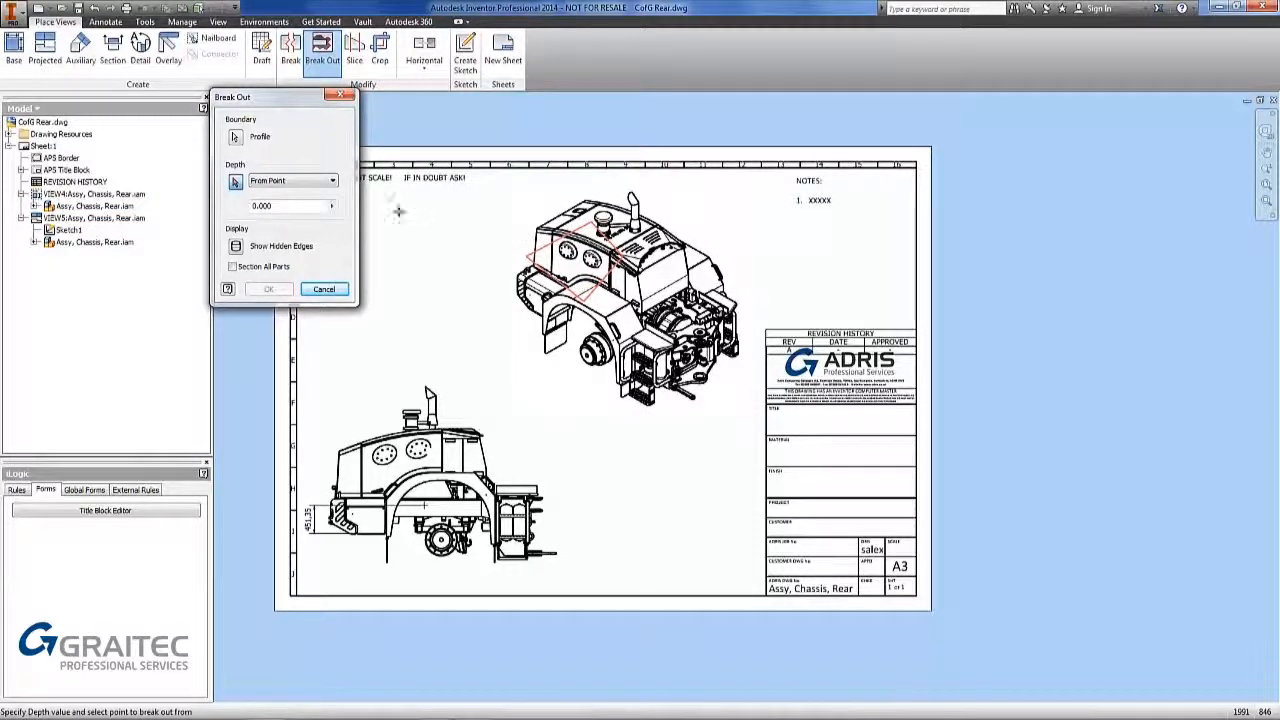
left_click(335, 183)
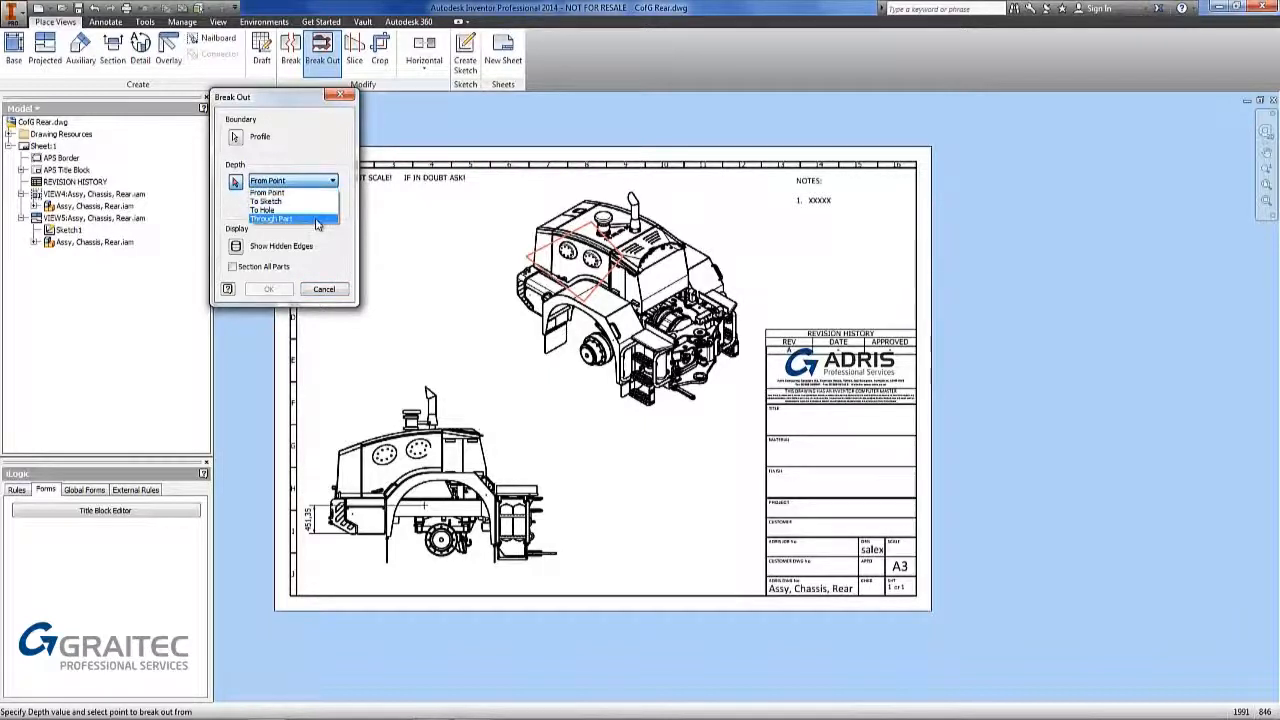
left_click(316, 222)
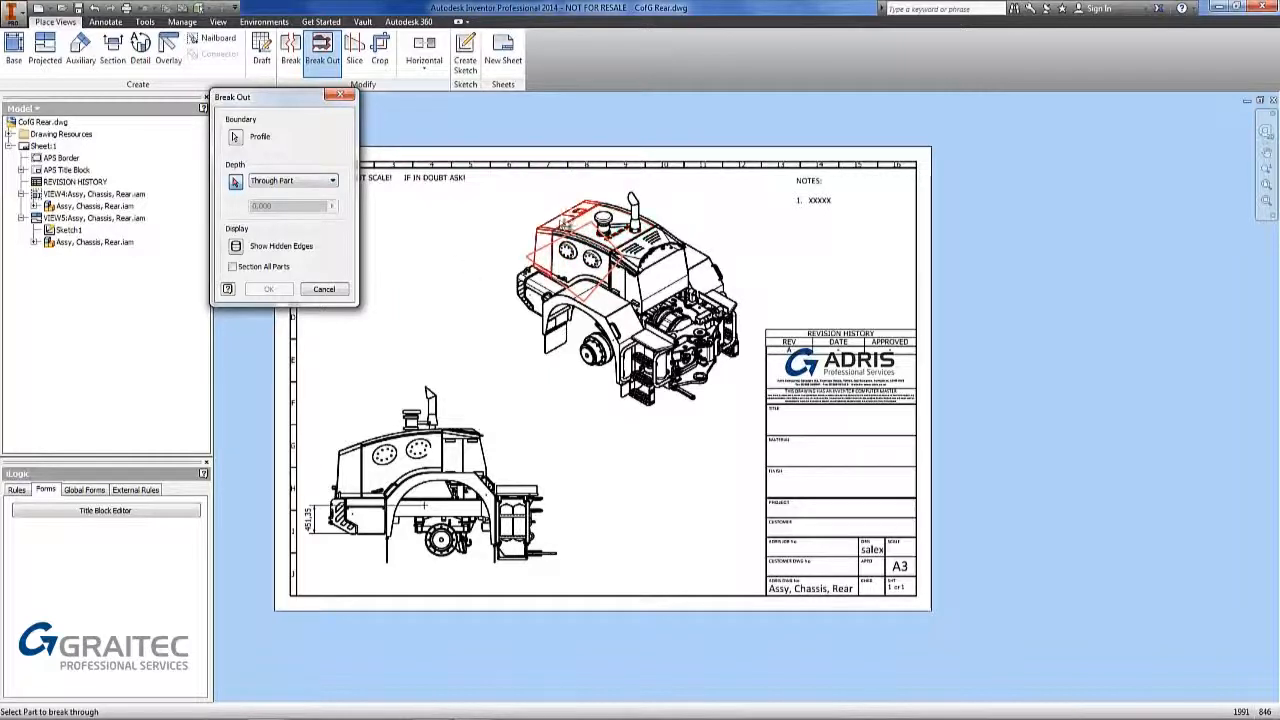
scroll(581, 249, "up", 5)
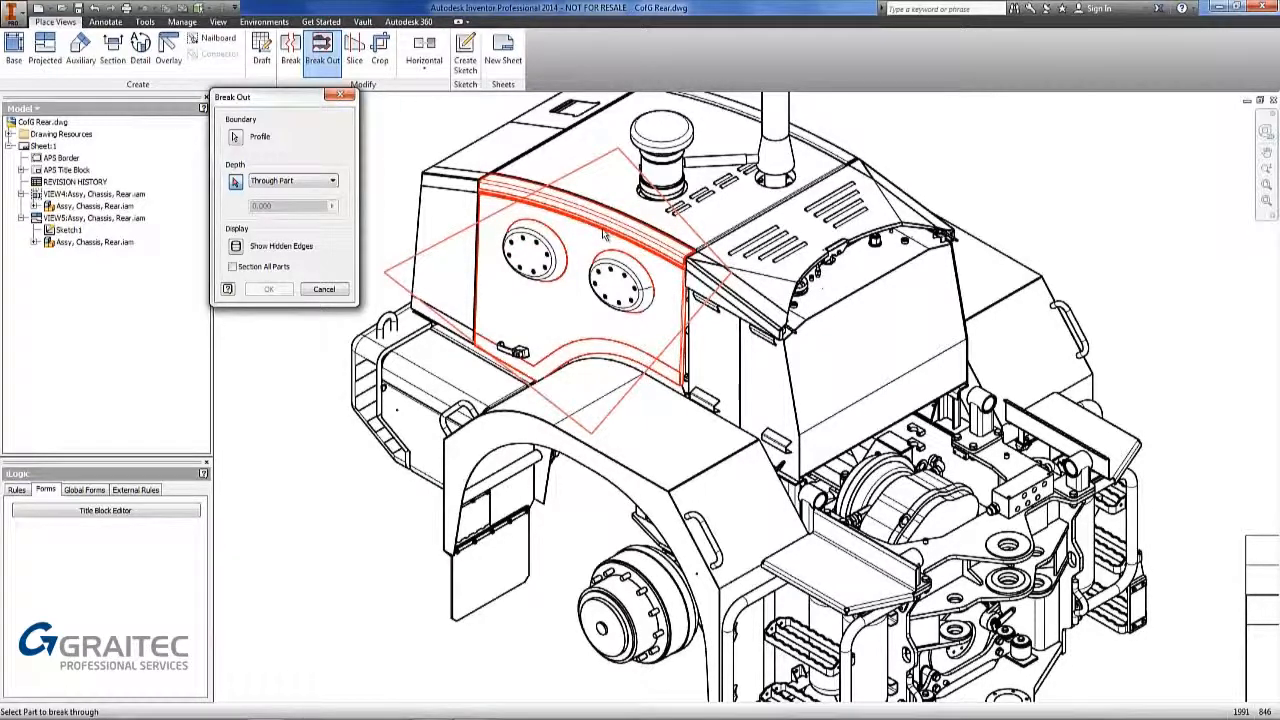
left_click(268, 292)
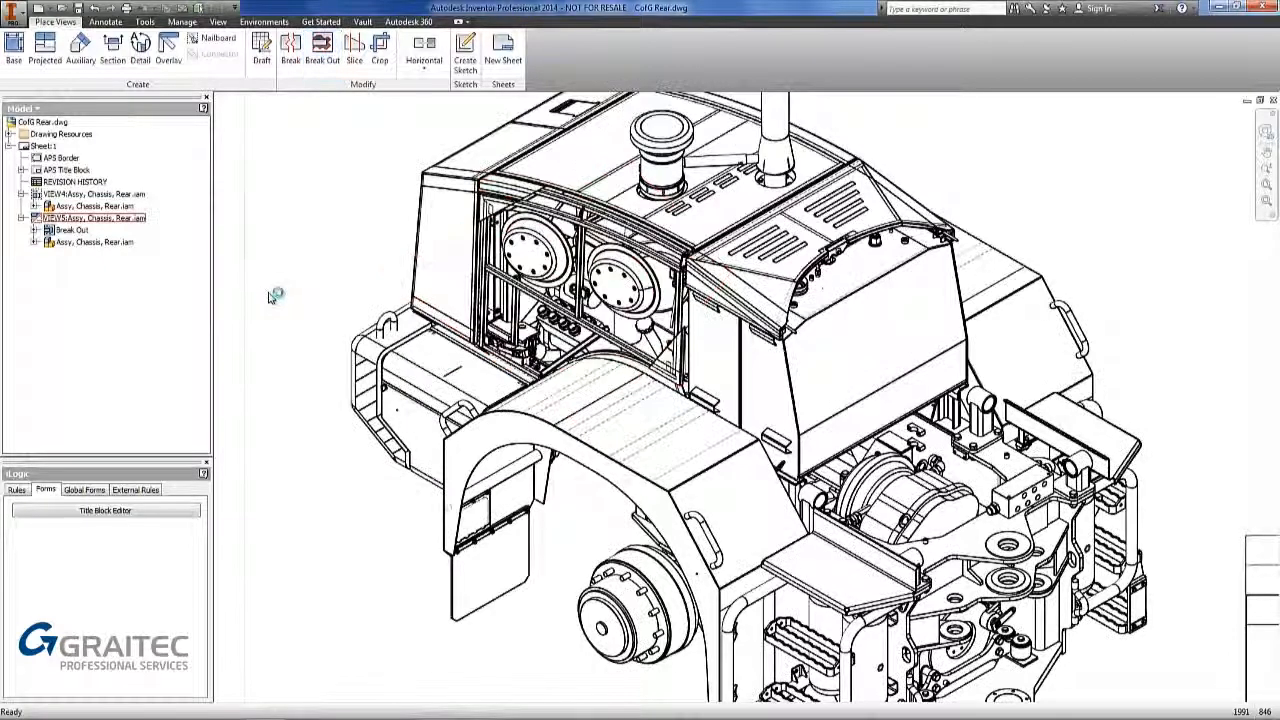
Step: Examine the components behind the broken-out side panel up close and the isometric view within the whole sheet
scroll(545, 308, "up", 2)
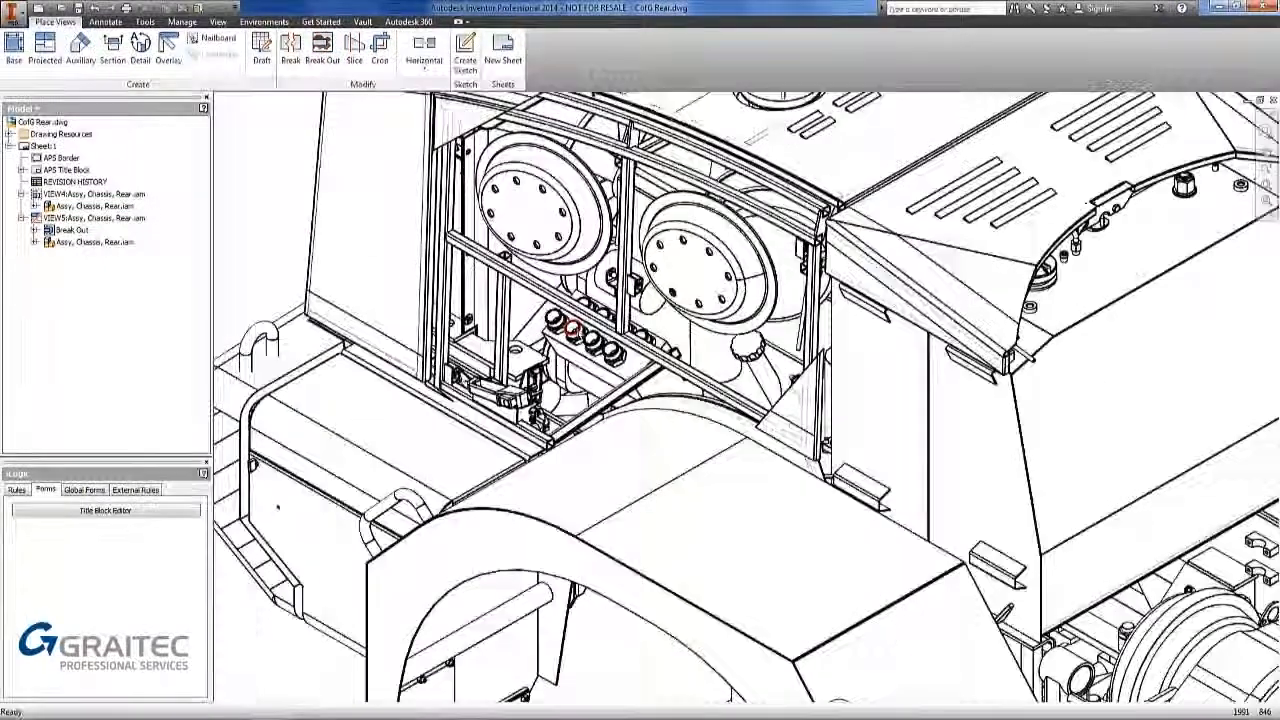
scroll(552, 312, "up", 2)
scroll(600, 318, "down", 5)
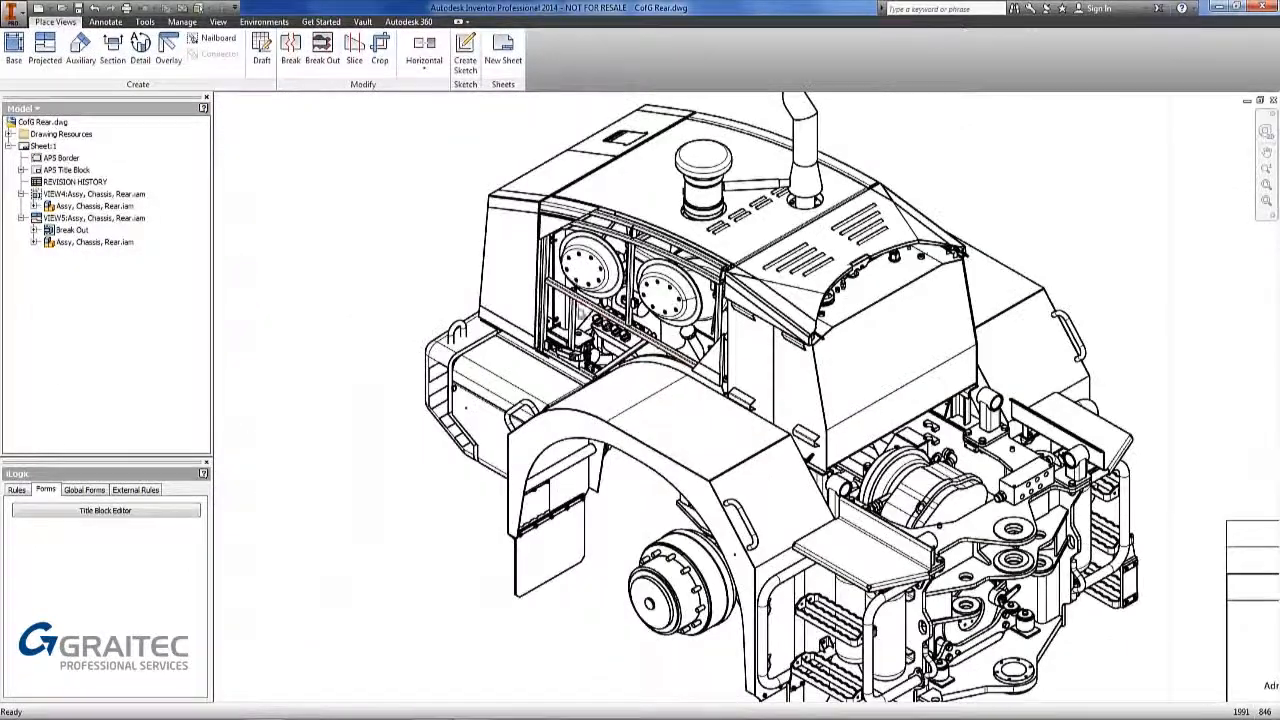
key("Home")
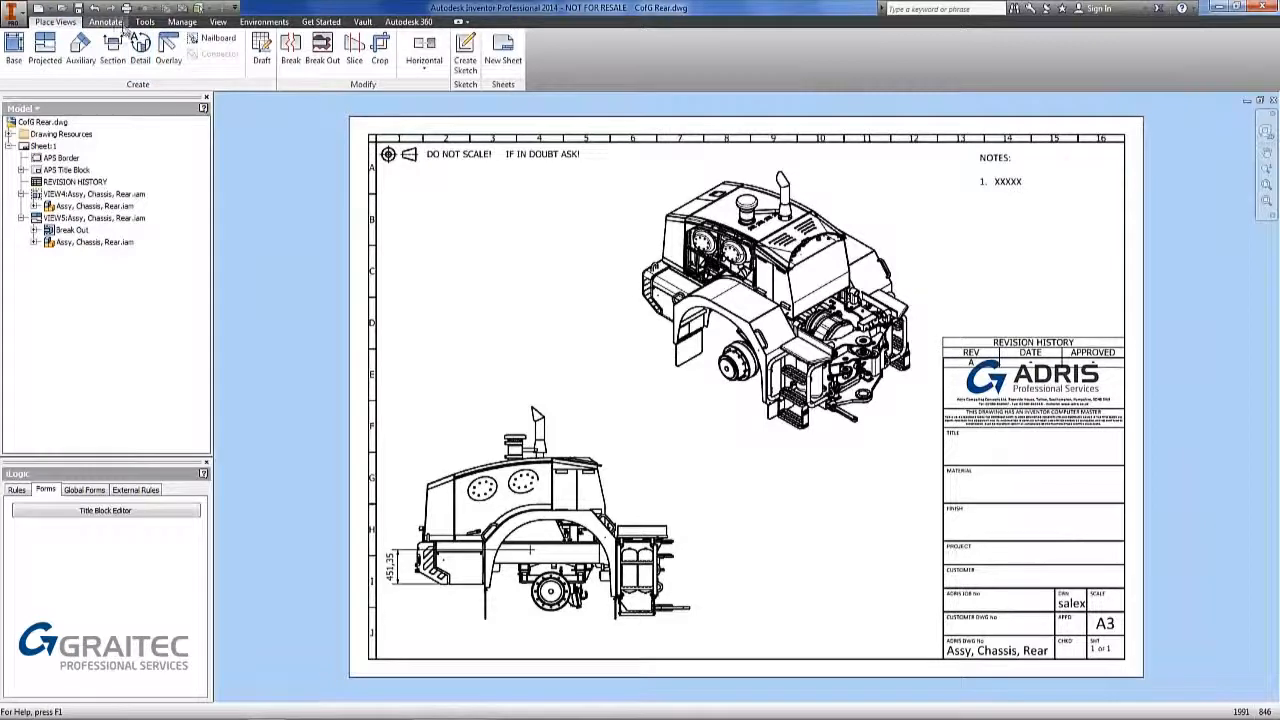
scroll(723, 243, "up", 4)
scroll(723, 243, "down", 3)
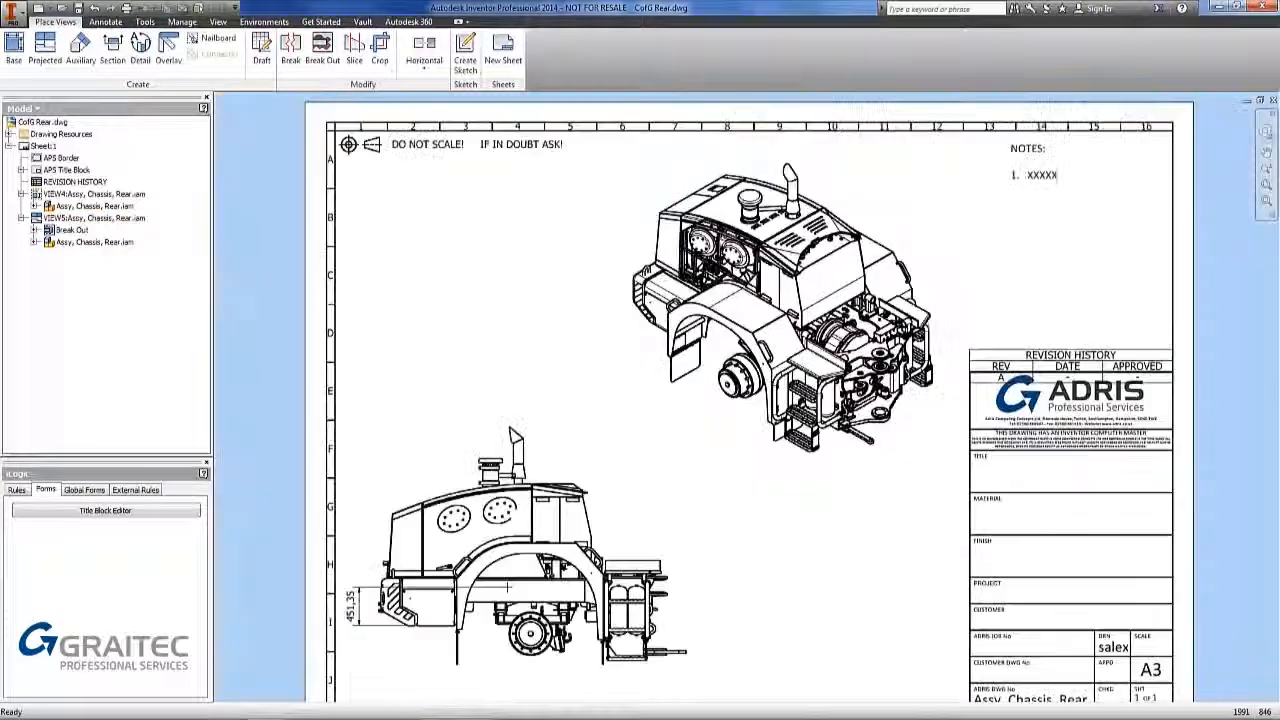
middle_click(276, 129)
middle_click(276, 129)
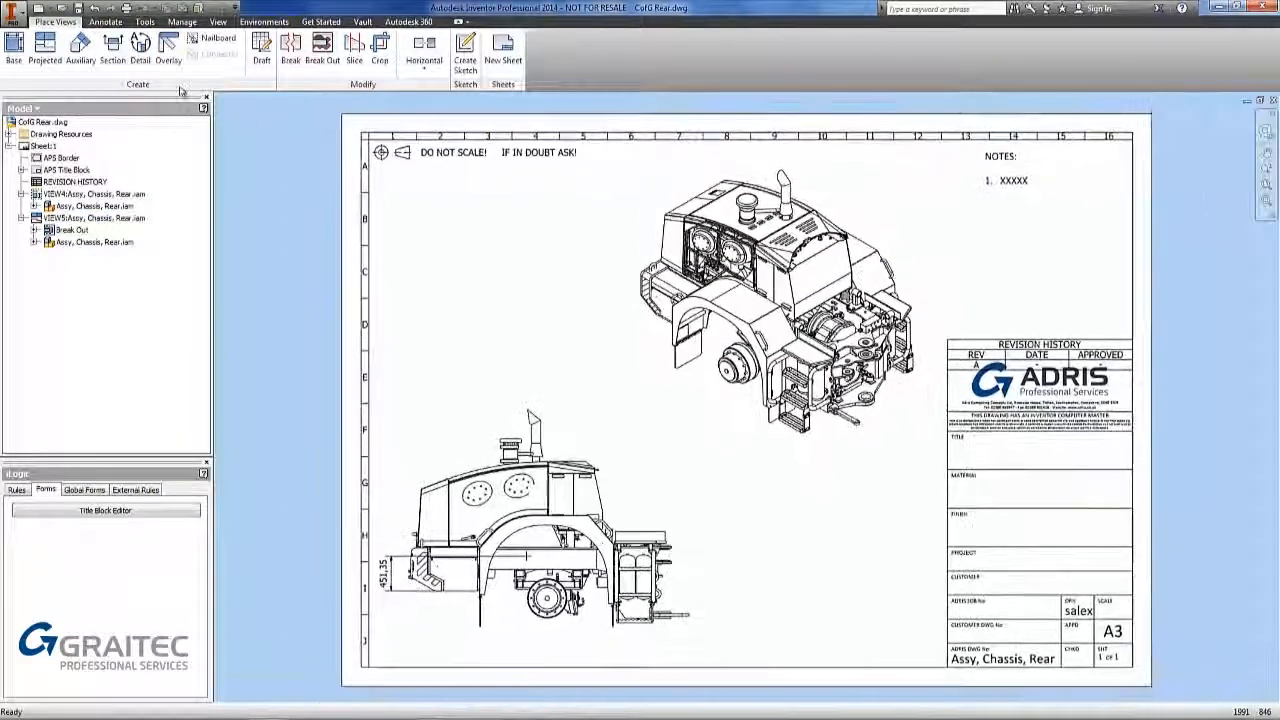